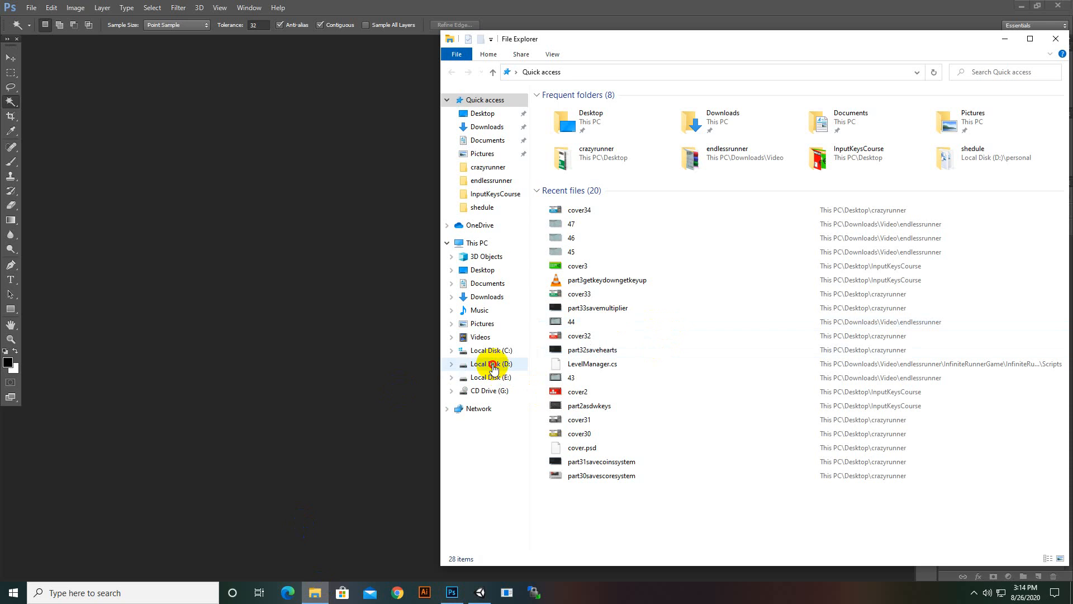
- Browse Local Disk (E:) to the gameuired folder inside graphics\GameUI
click(489, 377)
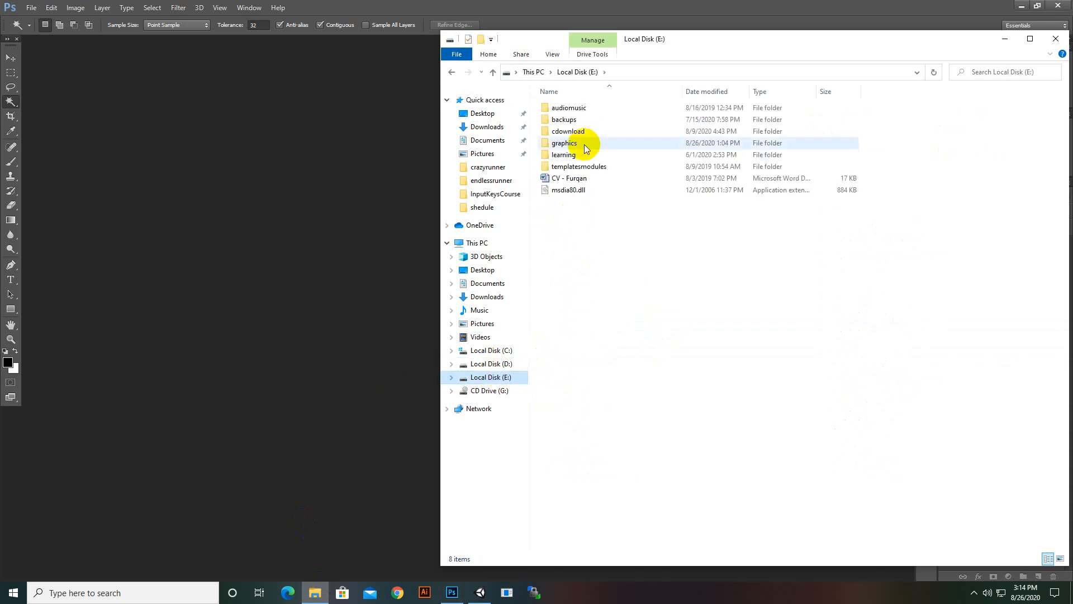
double_click(585, 145)
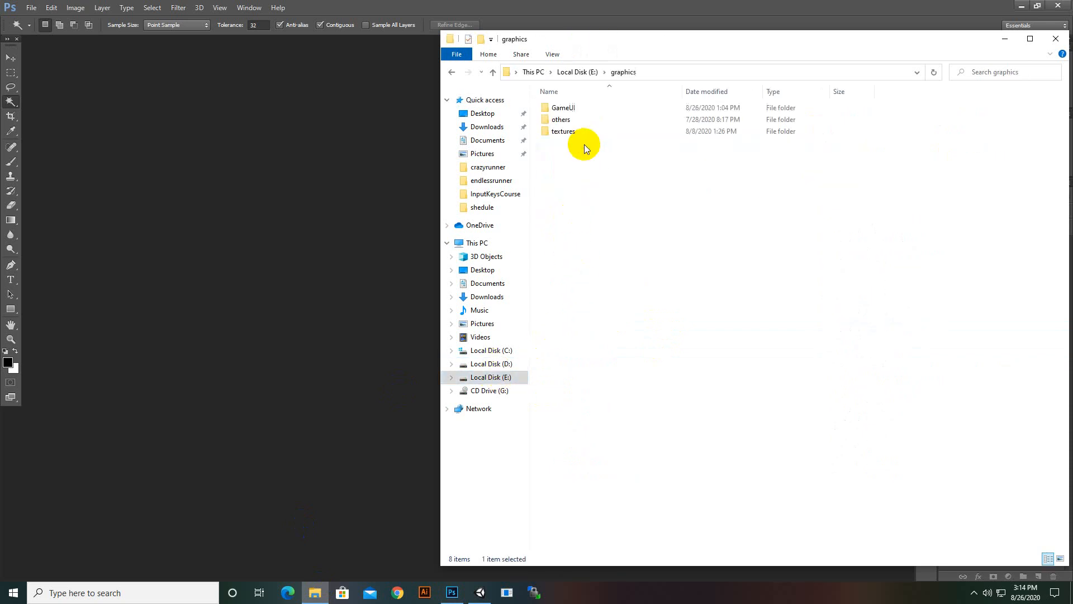
double_click(563, 108)
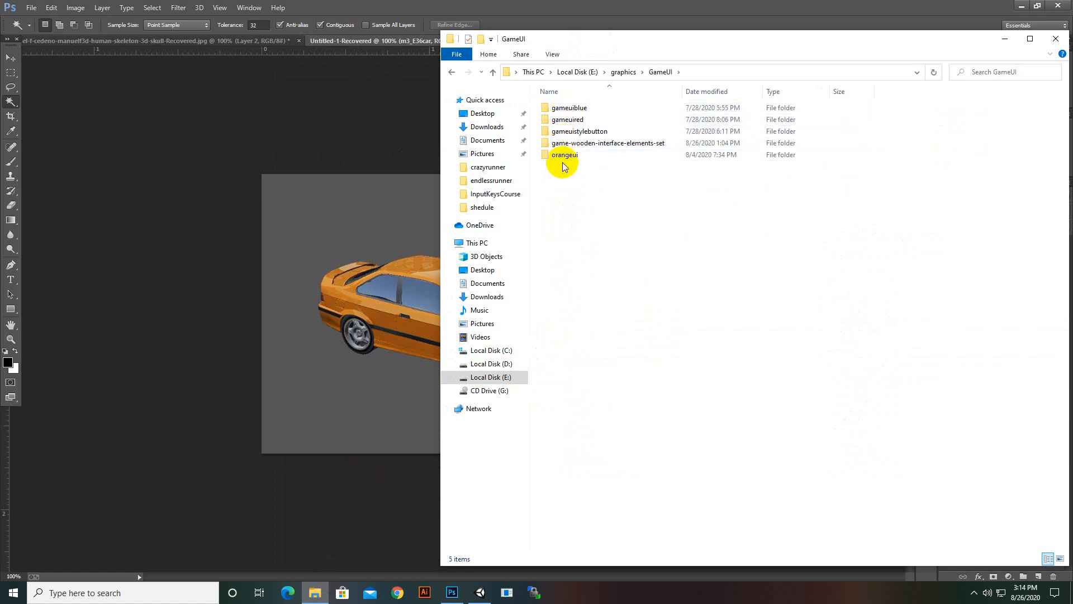
click(570, 123)
double_click(570, 121)
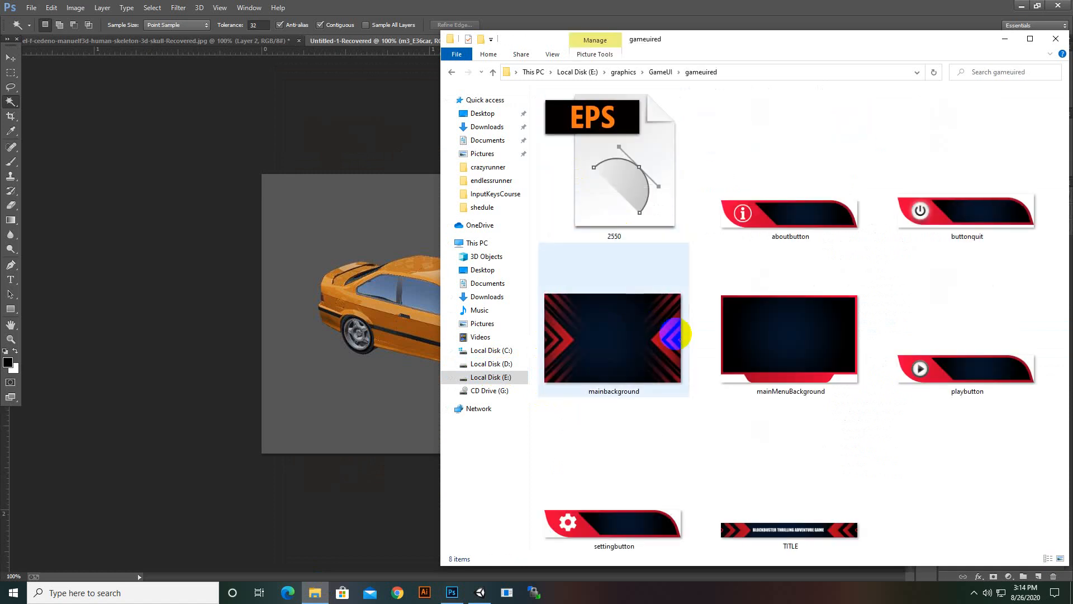
- Open the mainMenuBackground image as a new Photoshop document and collapse the Properties panel covering it
drag(826, 335, 790, 384)
drag(726, 36, 665, 179)
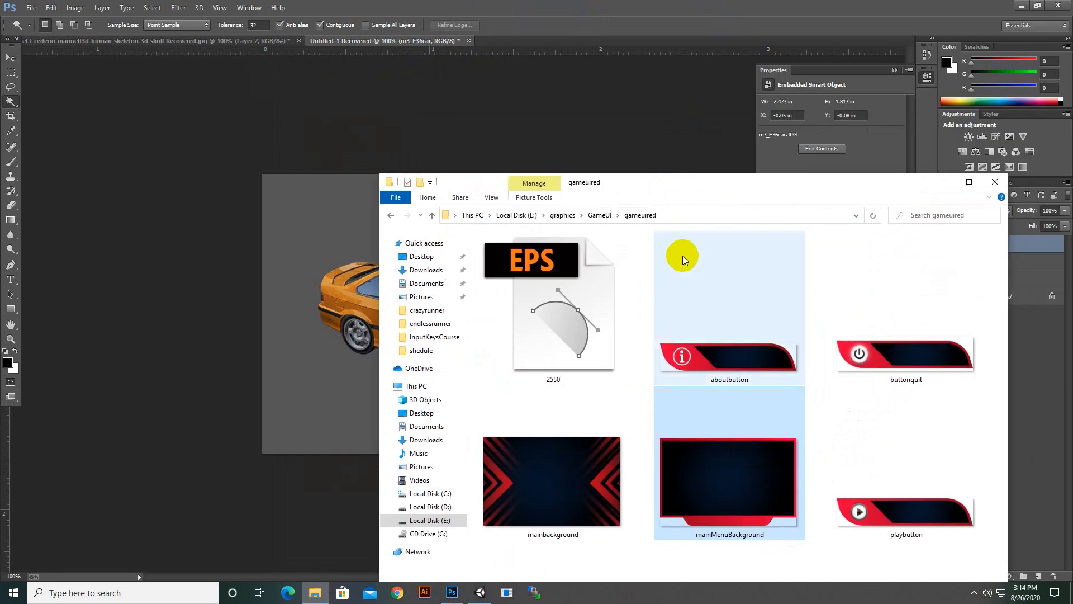
drag(714, 456, 588, 42)
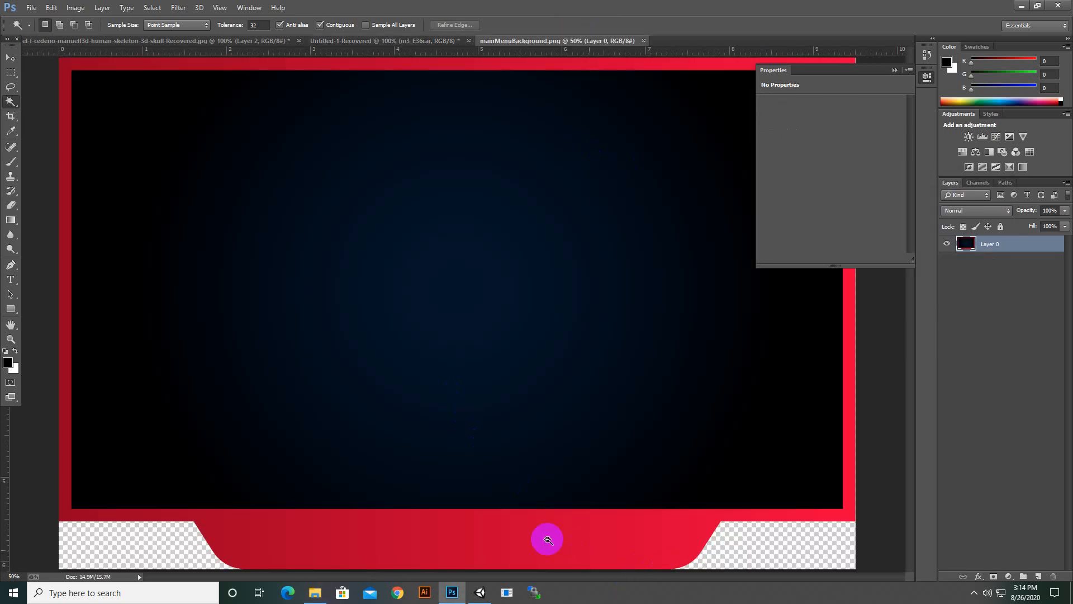
click(894, 70)
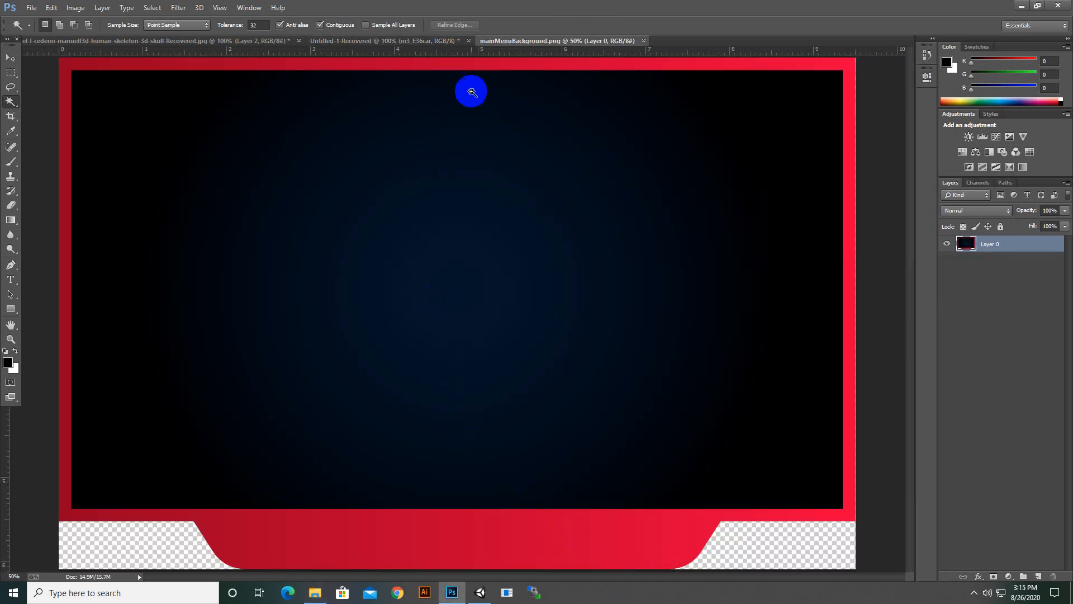
- Rotate the menu background layer by about 180° with Free Transform so its red tab sits at the upper edge
click(12, 59)
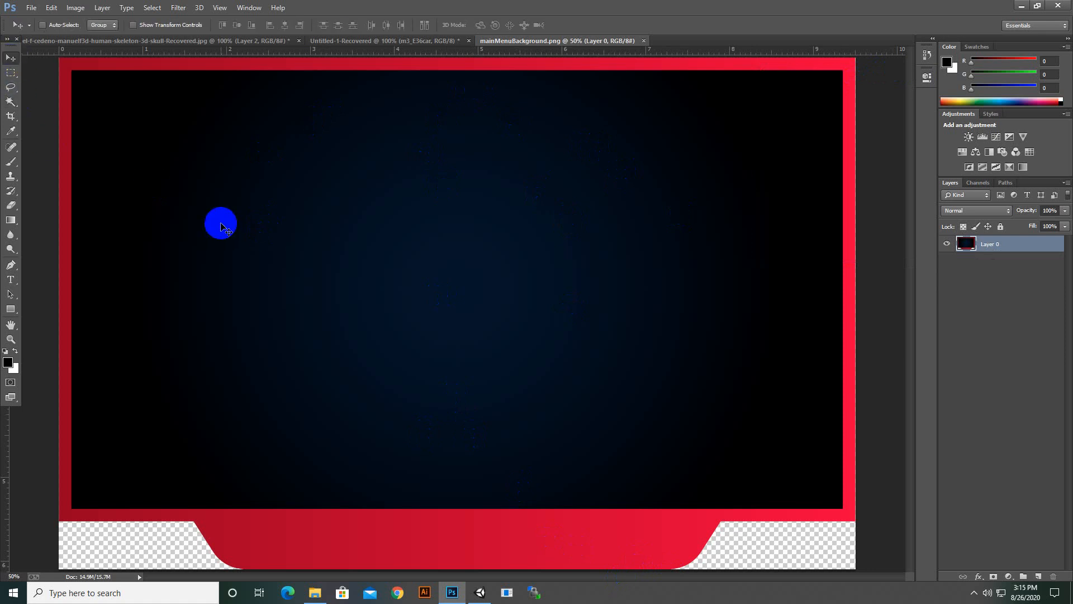
key(ctrl+t)
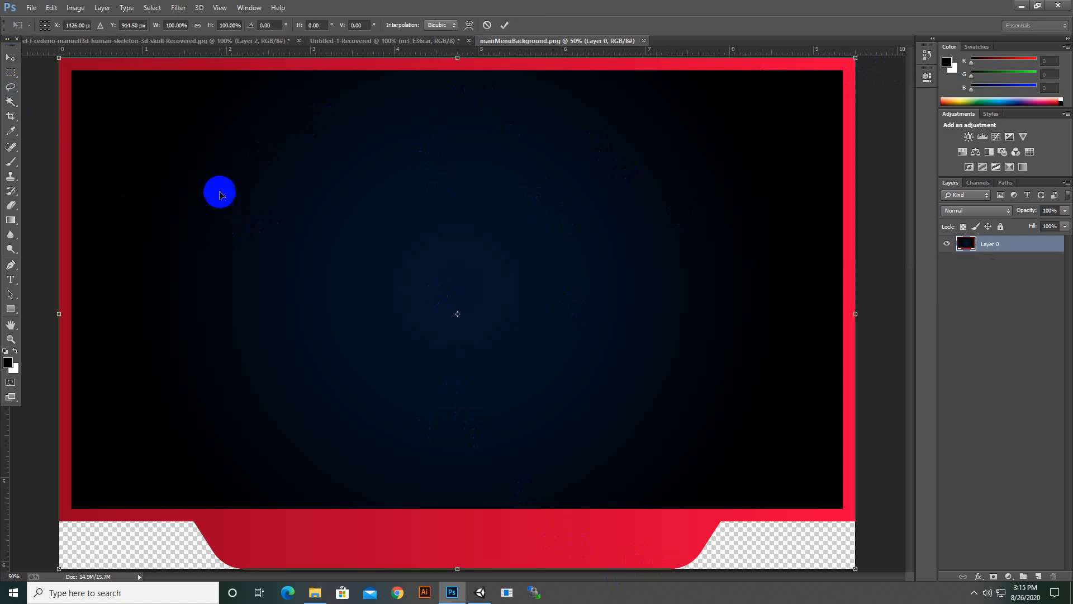
drag(49, 62, 851, 558)
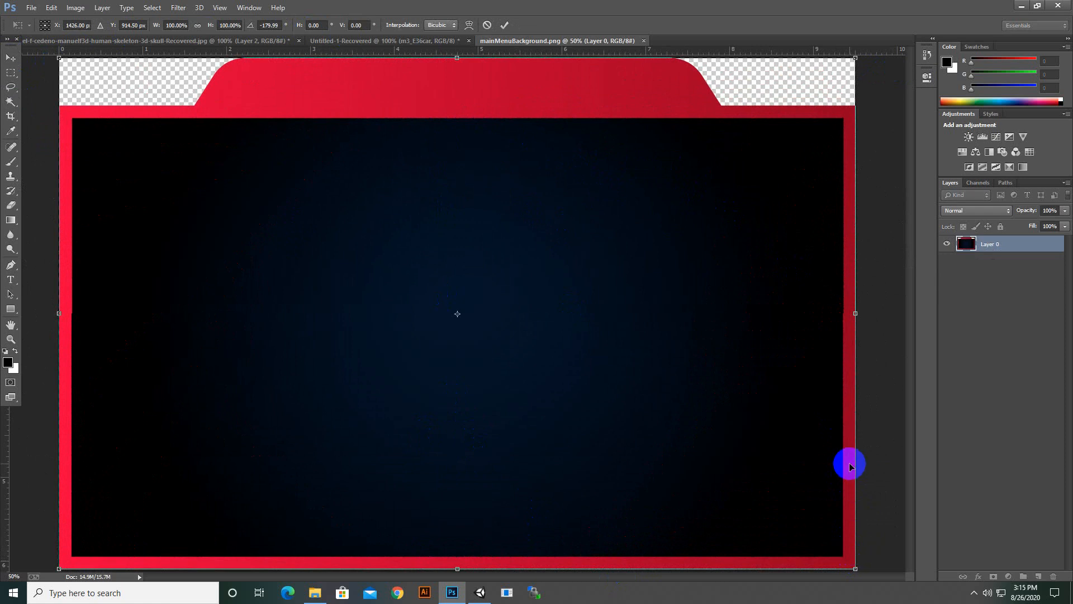
key(Return)
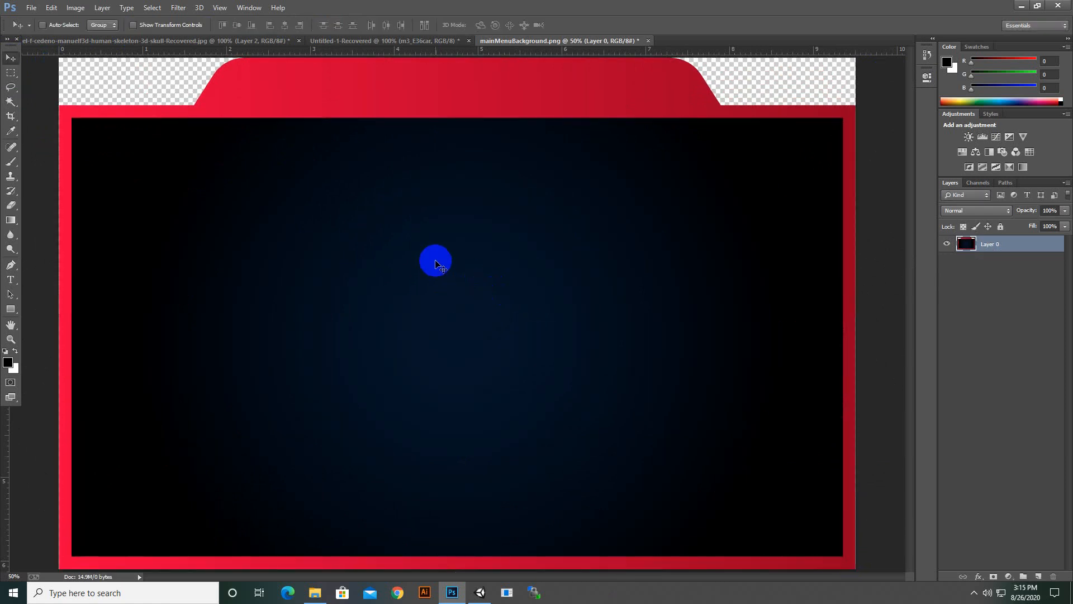
- Save a PNG copy of the rotated image as mainMenuBackground2 in the gameuired folder, with smallest compression and no interlacing
click(31, 7)
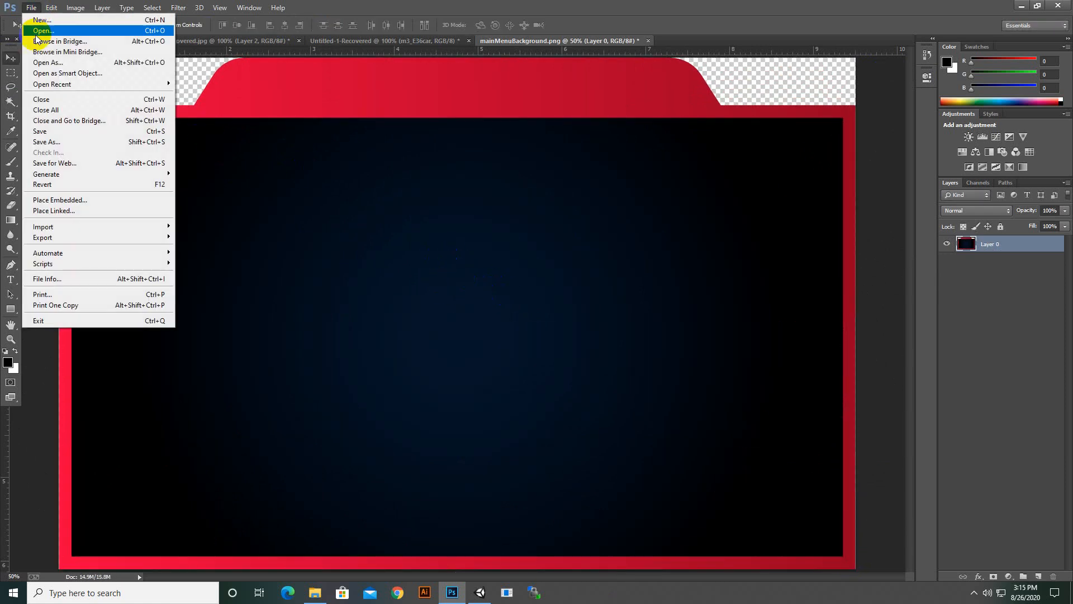
click(45, 140)
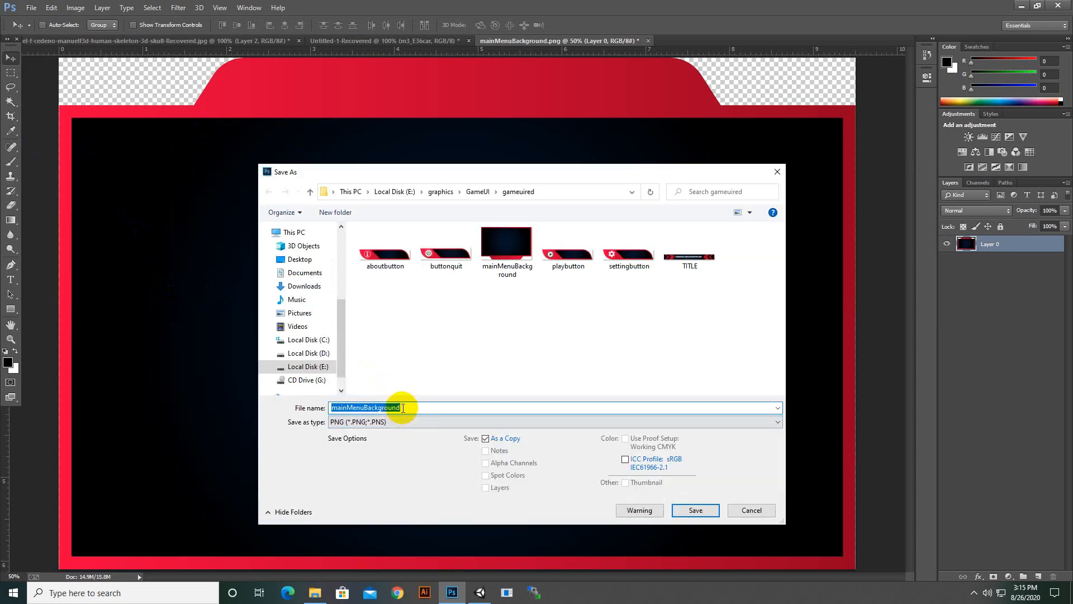
click(402, 407)
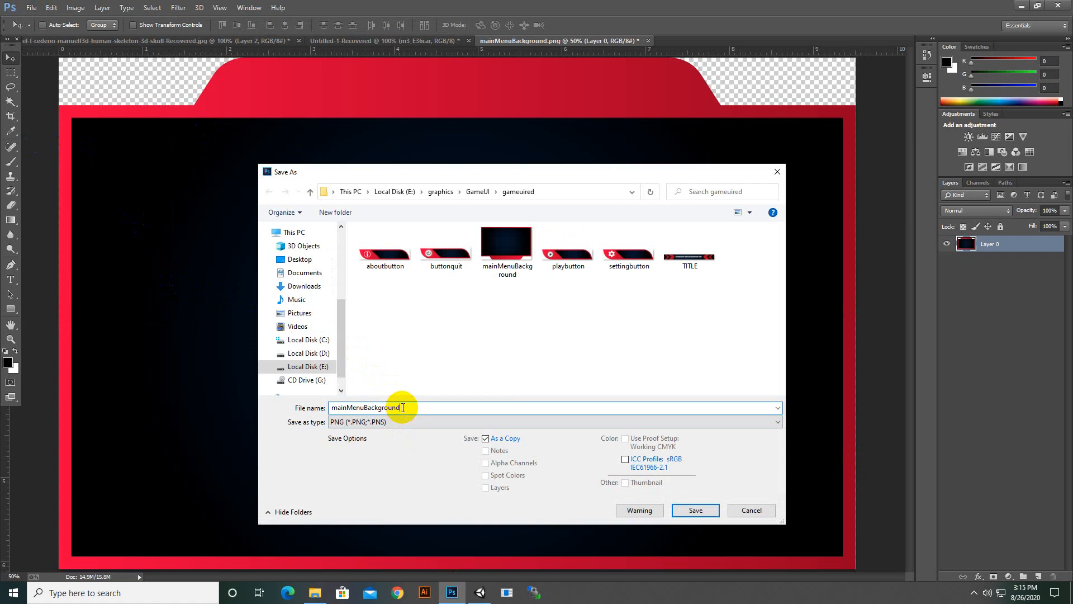
key(Return)
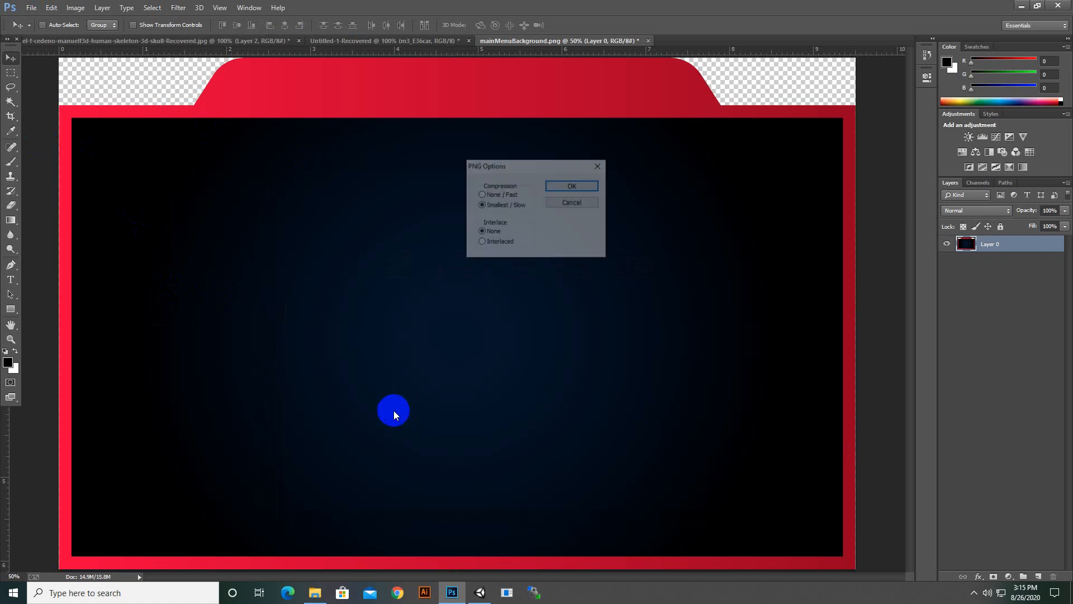
click(573, 186)
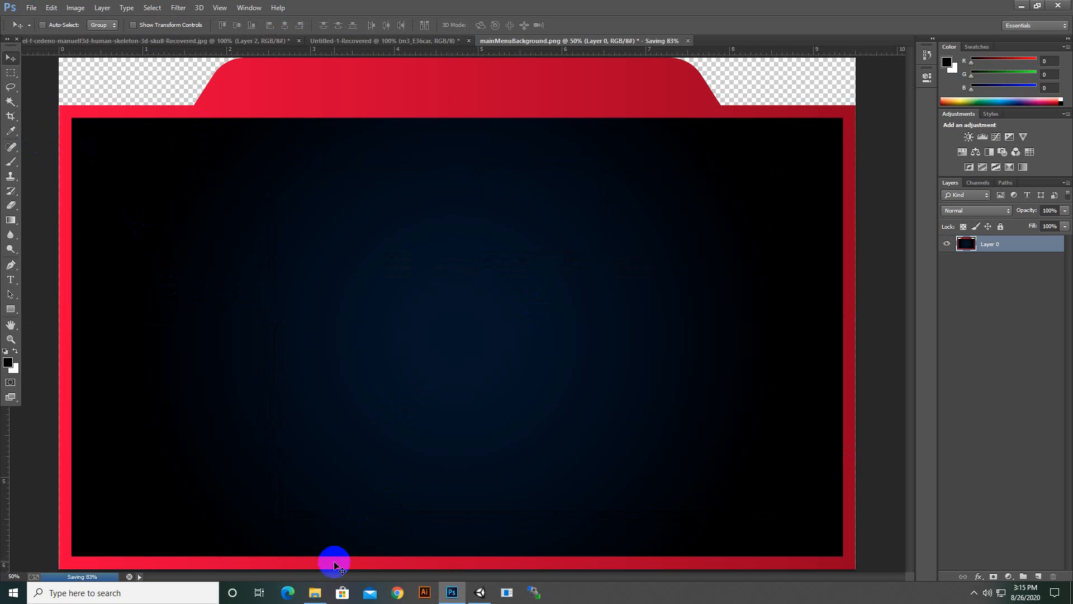
- Import mainMenuBackground2 from File Explorer into the Sprites folder of the Unity project
click(315, 593)
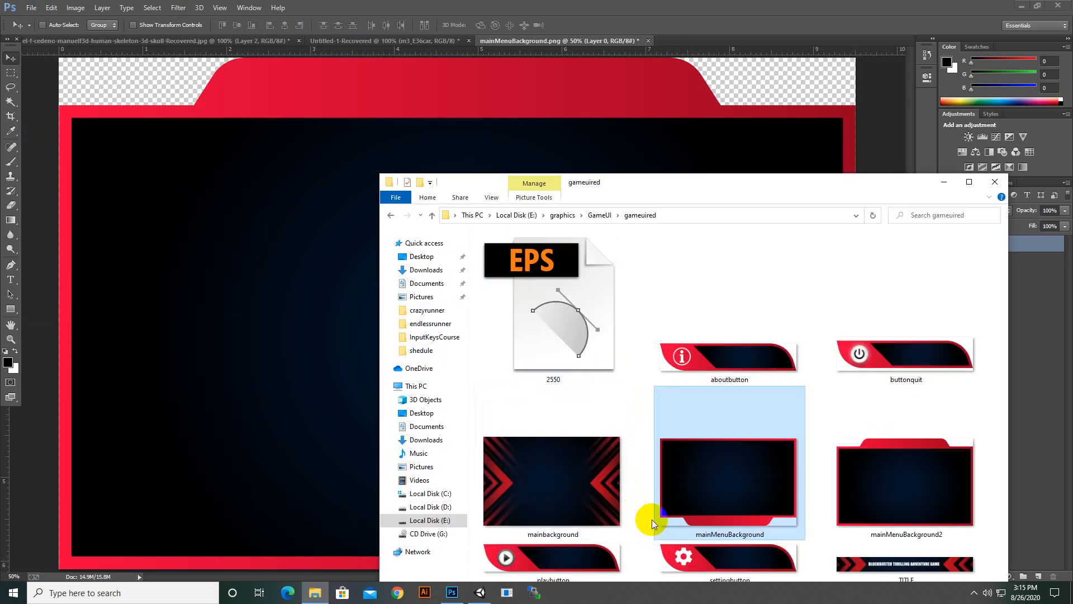
drag(916, 478, 636, 479)
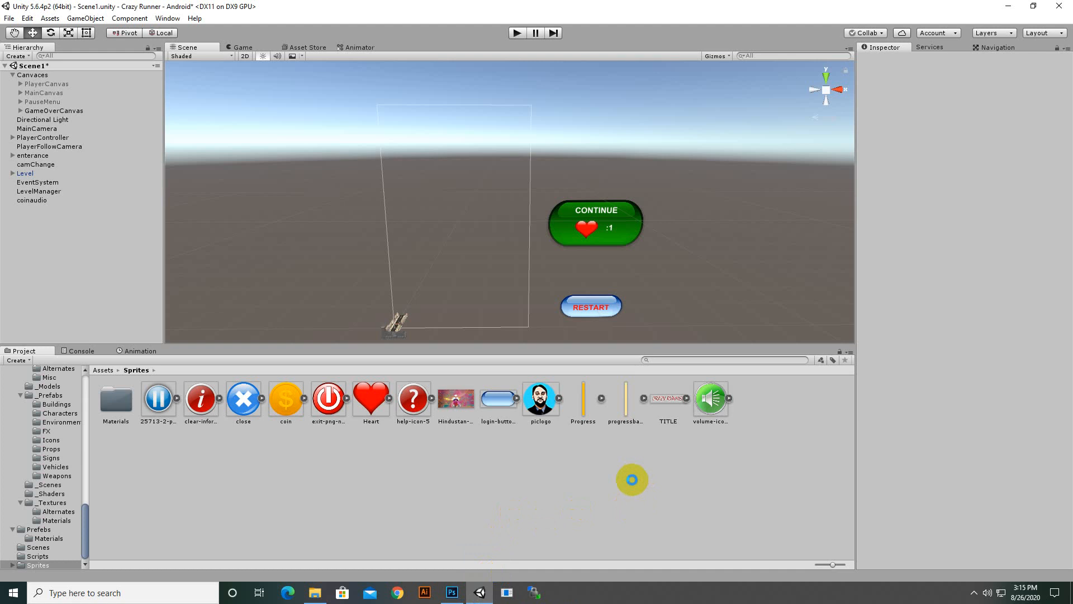
drag(632, 479, 632, 480)
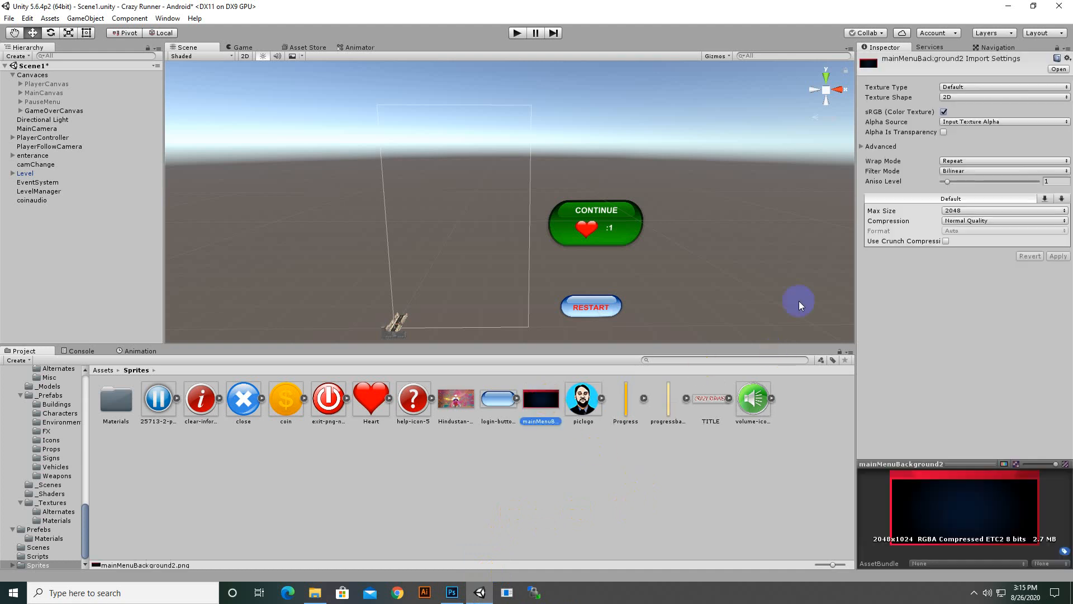
- Set the texture type of mainMenuBackground2 to Sprite (2D and UI) and apply the import settings
click(950, 87)
click(973, 136)
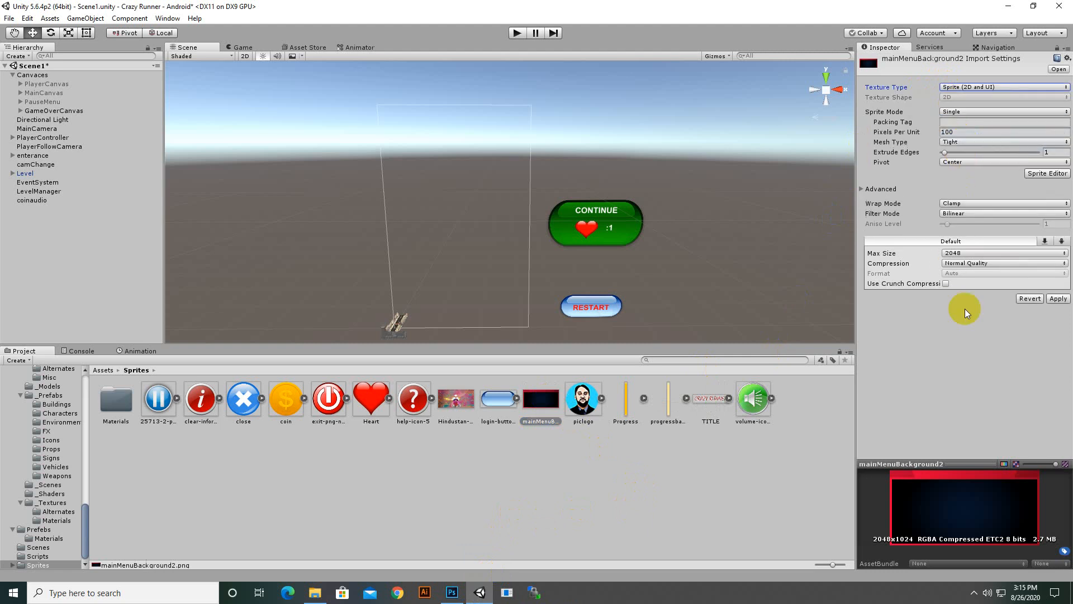
click(1056, 301)
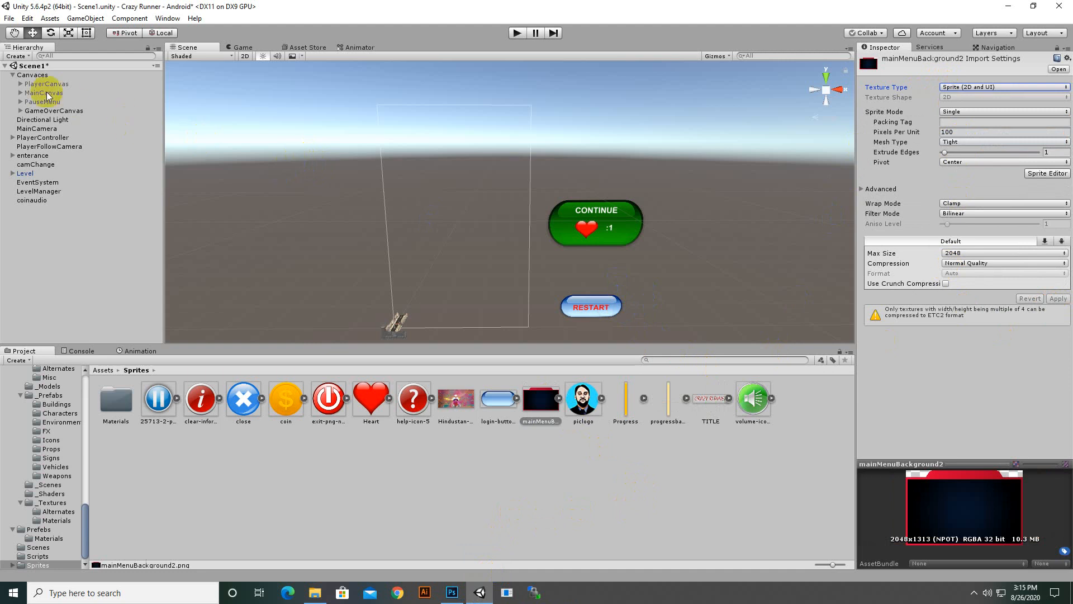
- Create a UI canvas under the Canvaces object and rename it Achievements
right_click(41, 76)
mouse_move(76, 242)
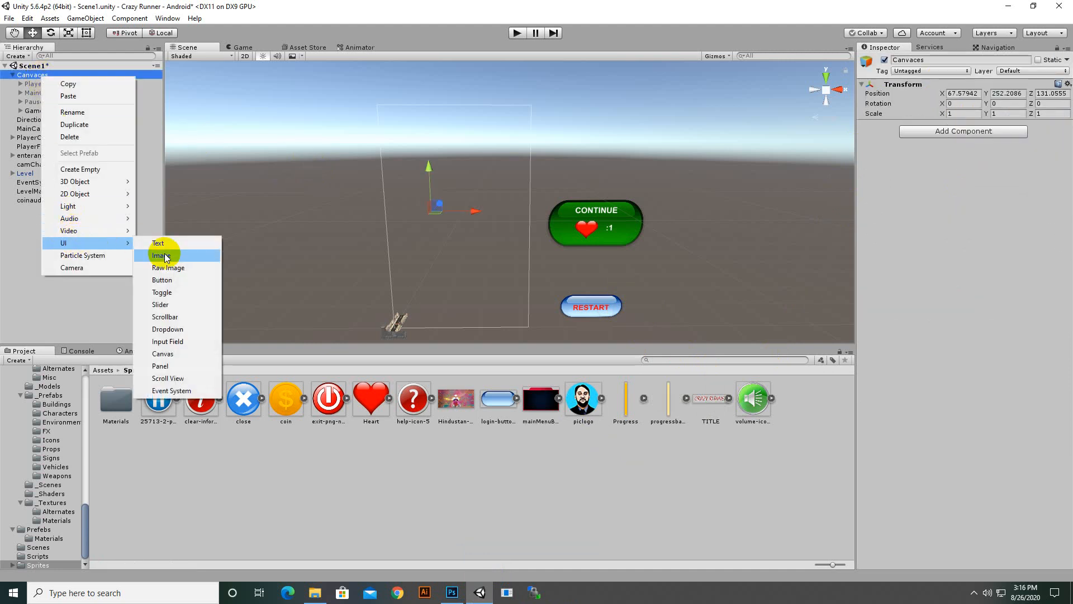
click(158, 354)
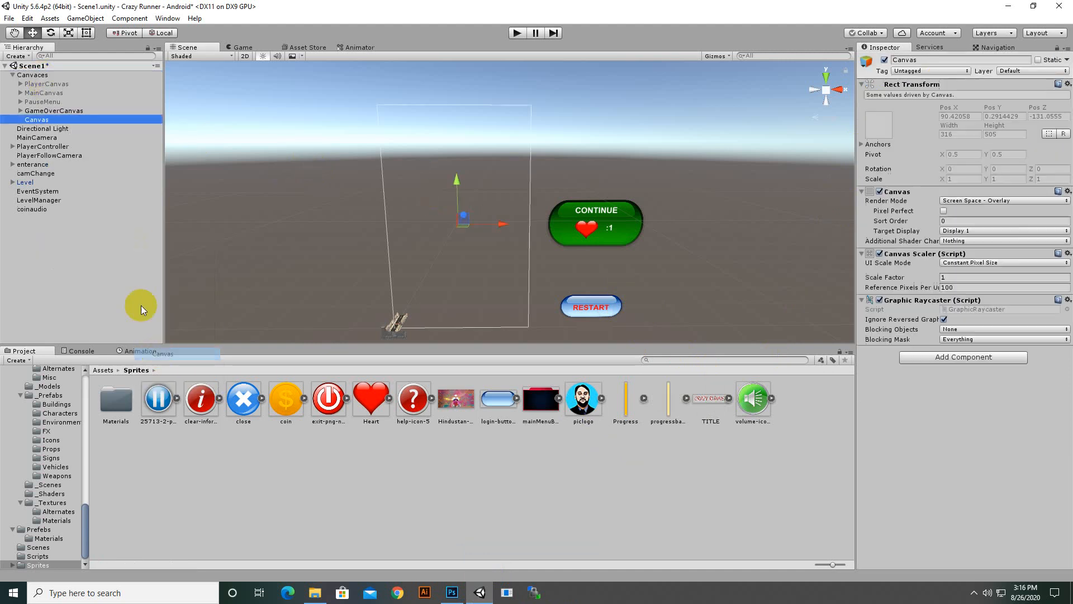
right_click(50, 120)
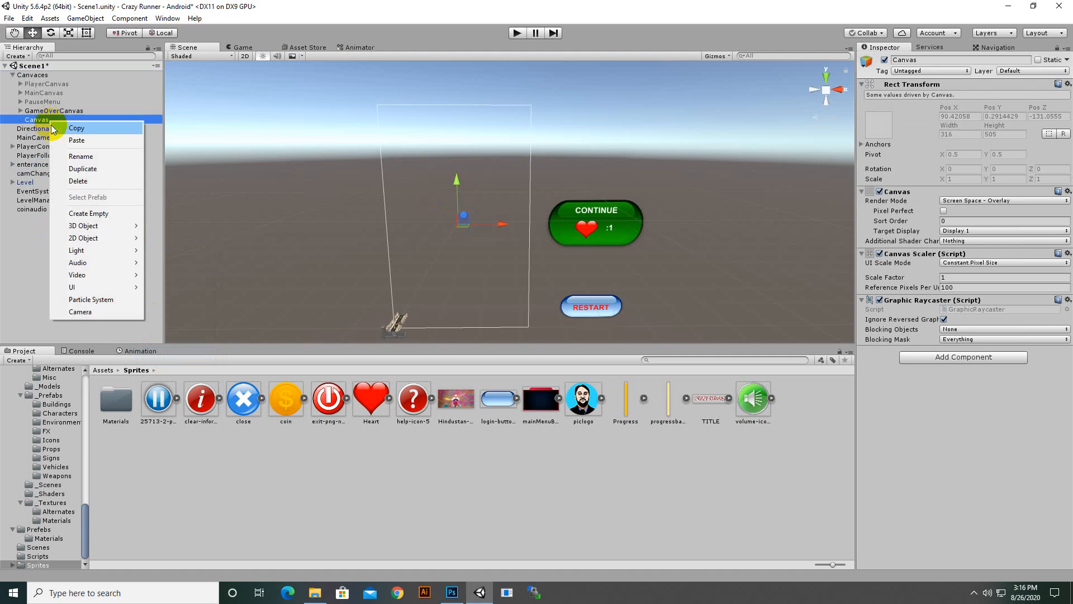
click(74, 156)
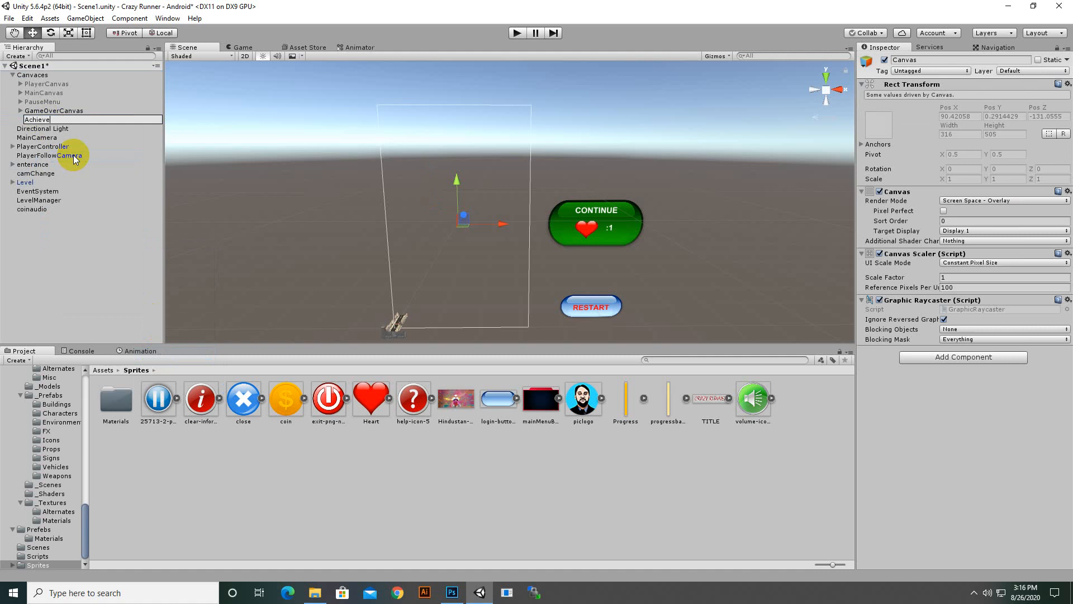
key(Return)
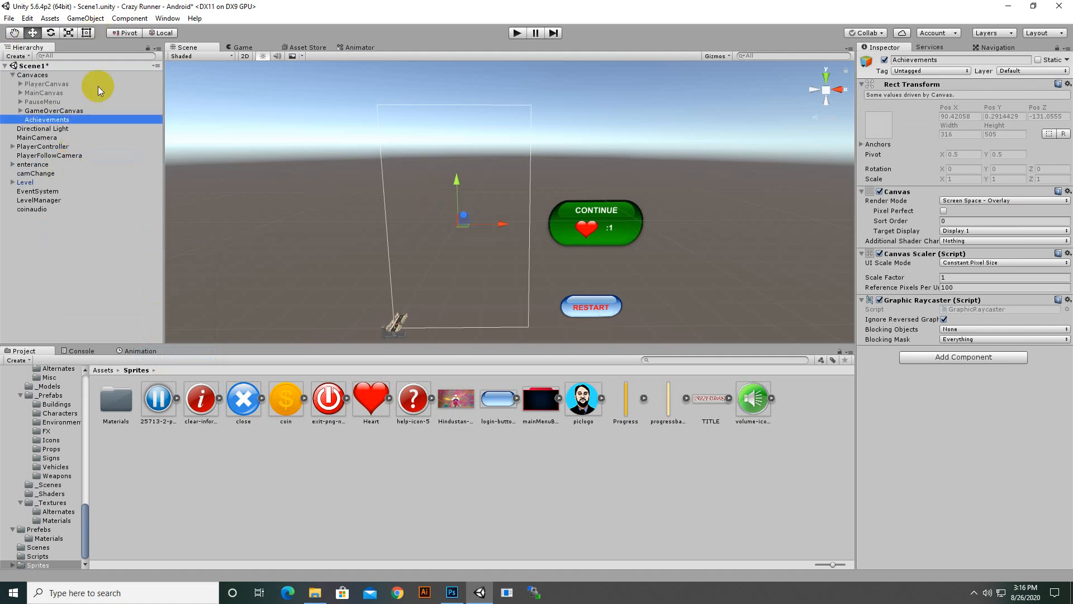
- Set the Achievements canvas's UI scale mode to Scale With Screen Size
right_click(76, 122)
click(60, 124)
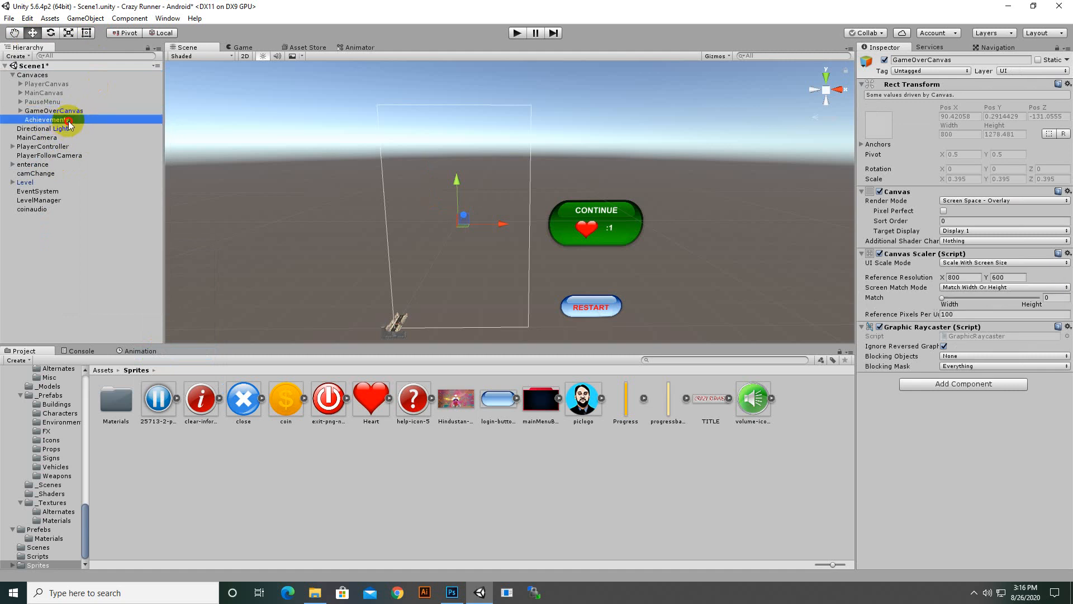
click(972, 263)
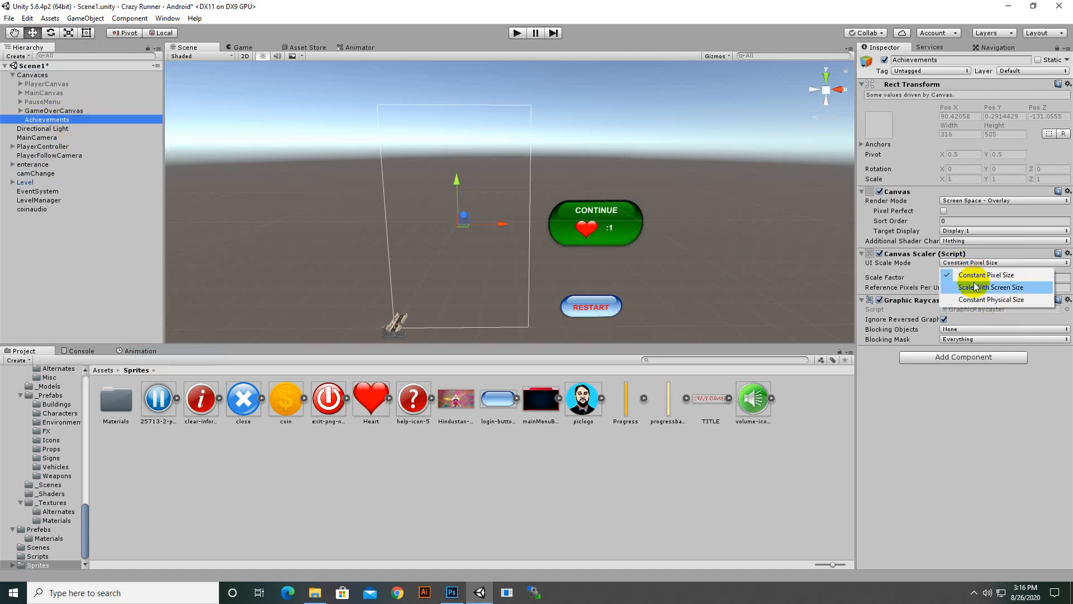
click(972, 288)
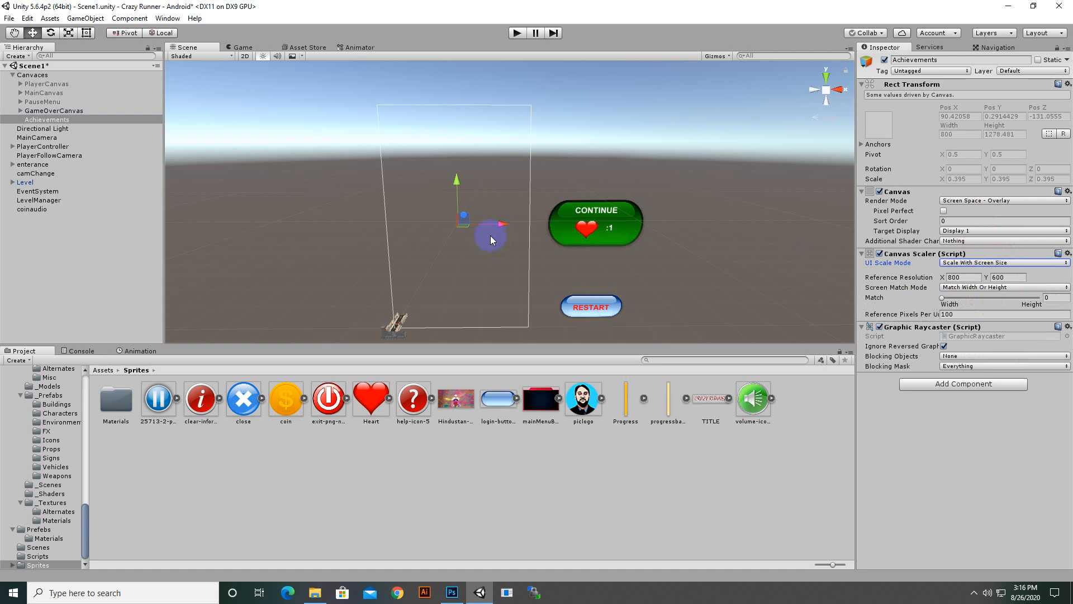
- Add a UI panel named Body under the Achievements canvas and assign mainMenuBackground2 as its source image
right_click(50, 120)
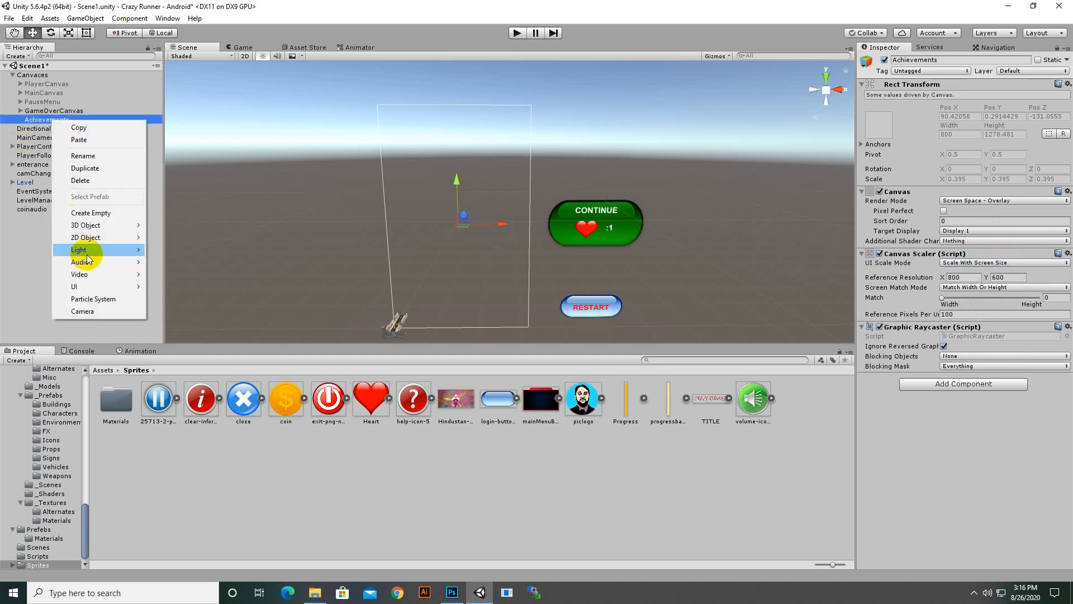
mouse_move(76, 286)
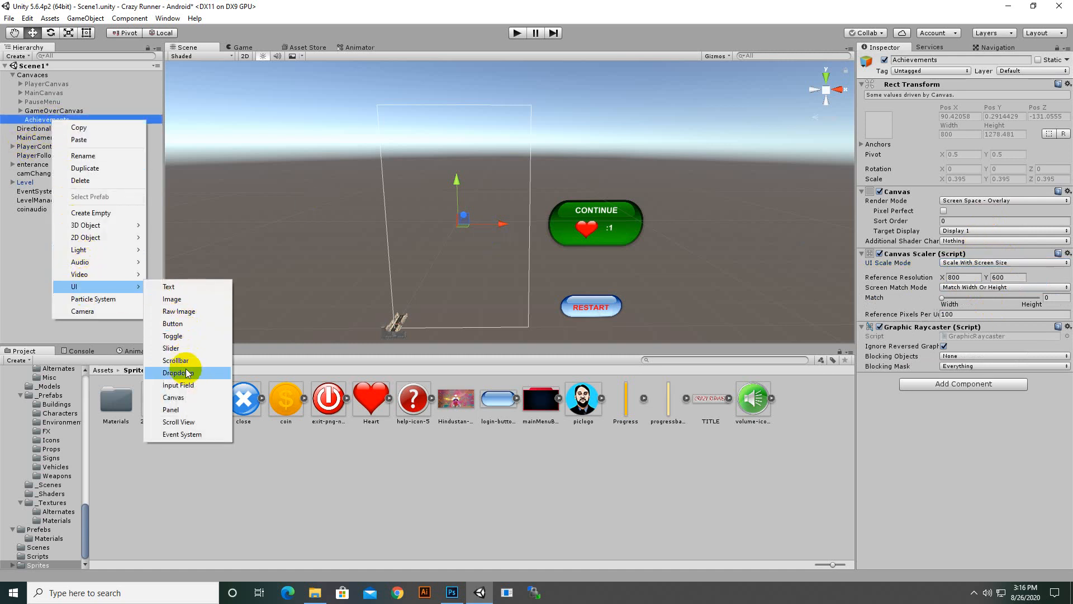
click(203, 411)
right_click(44, 132)
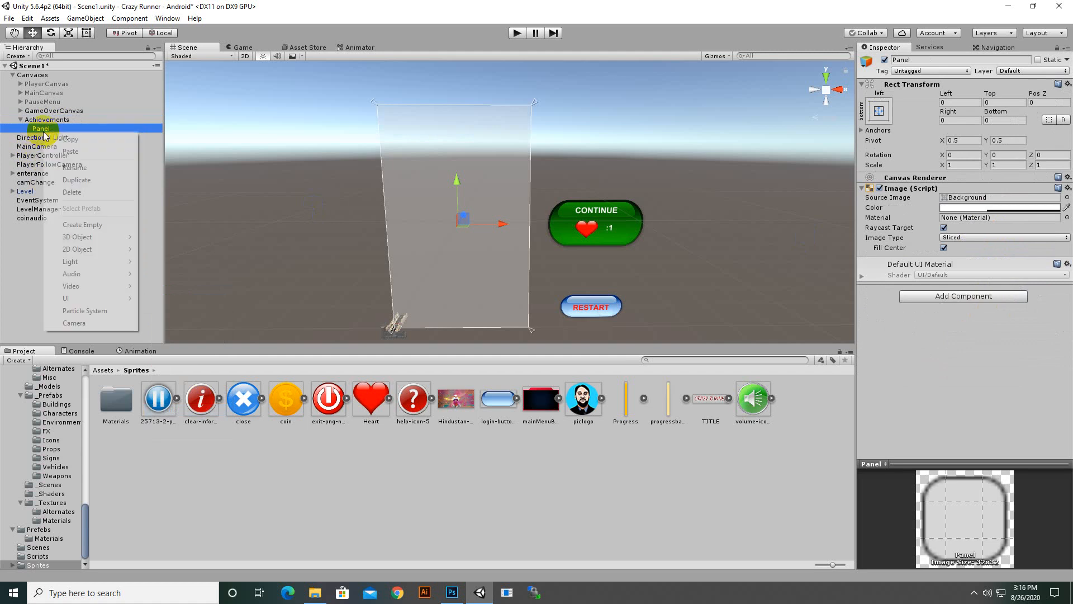
click(70, 167)
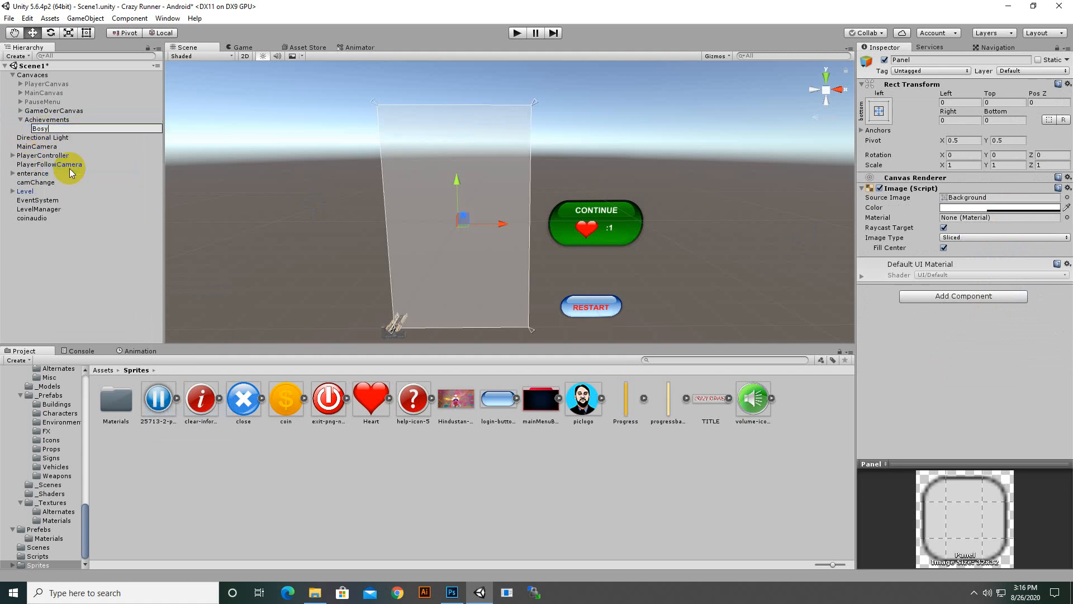
text(Body)
key(Return)
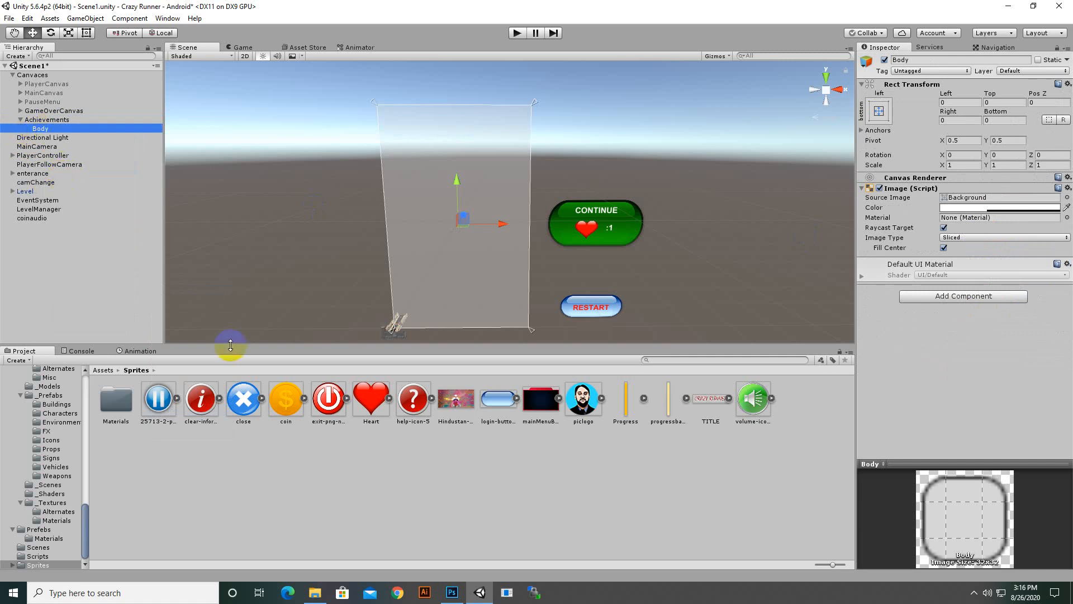
drag(540, 398, 980, 199)
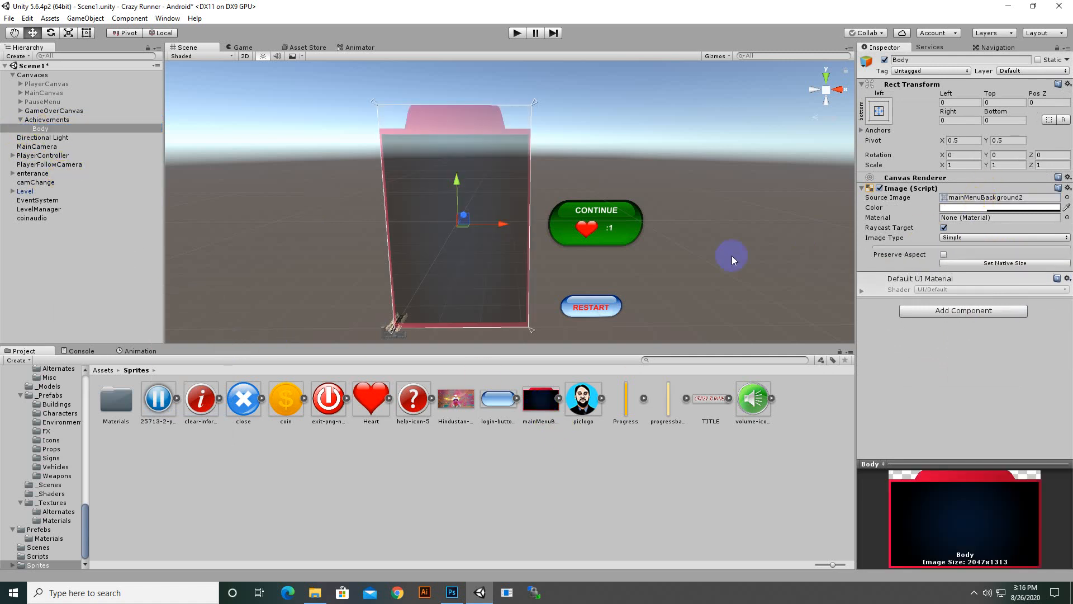
- Set the alpha of the Body image's color to 250
click(972, 207)
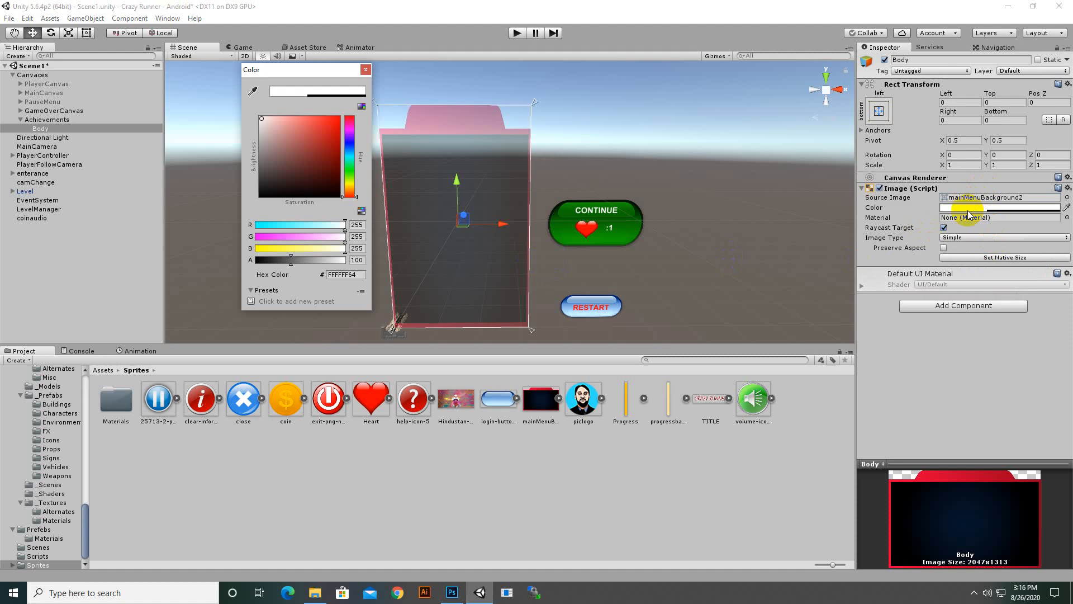
click(358, 275)
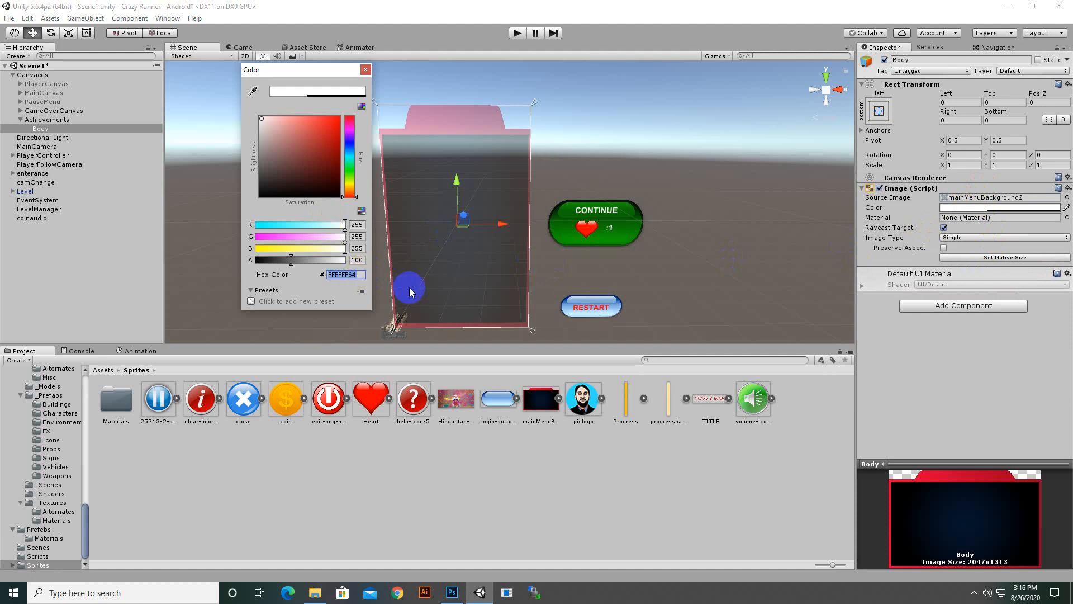
click(357, 260)
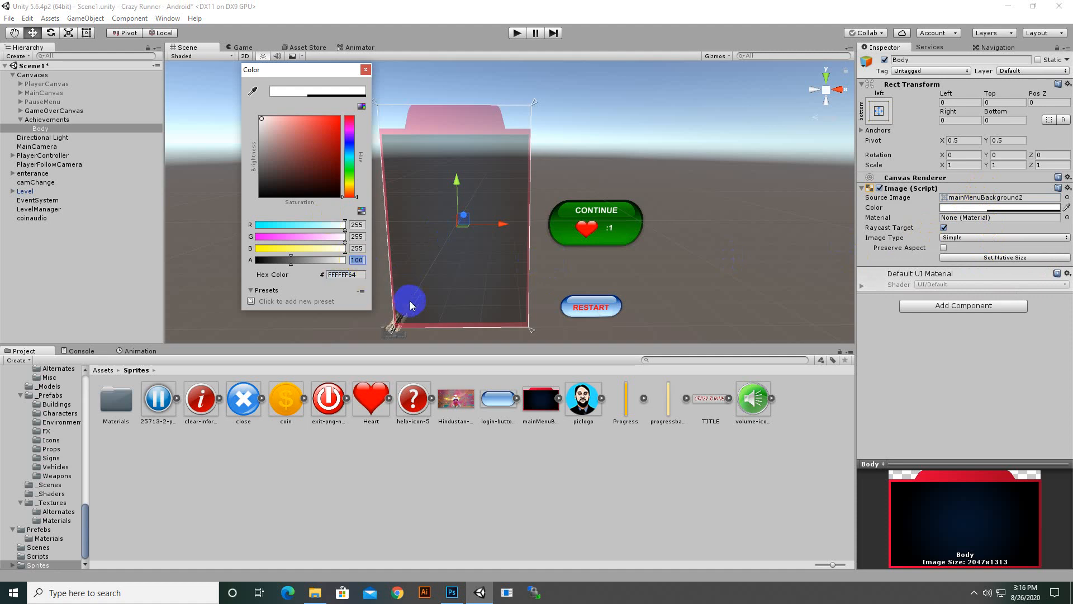
text(5)
key(BackSpace)
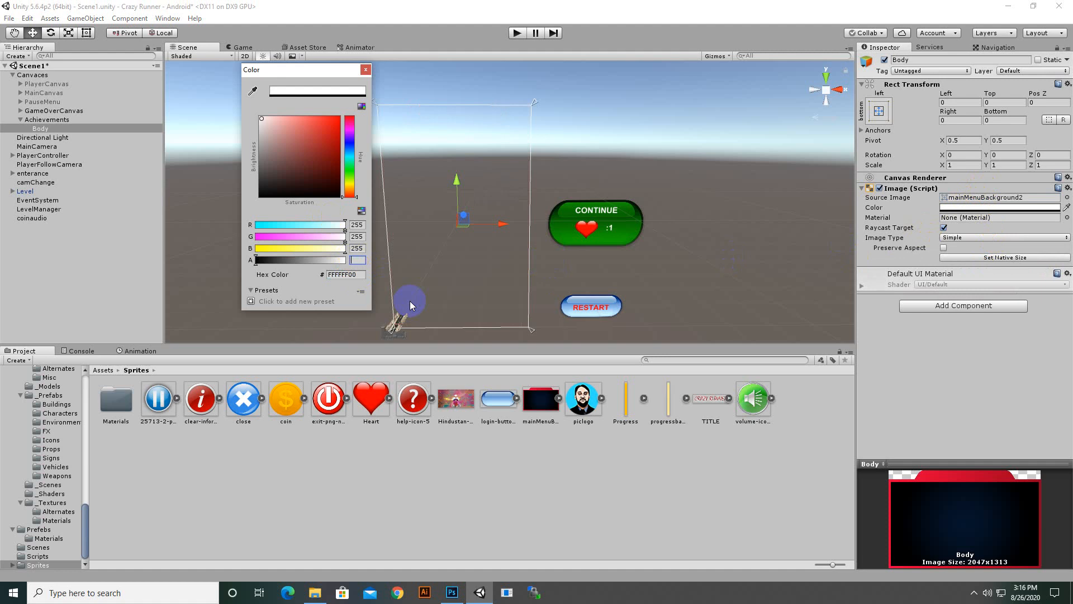
text(250)
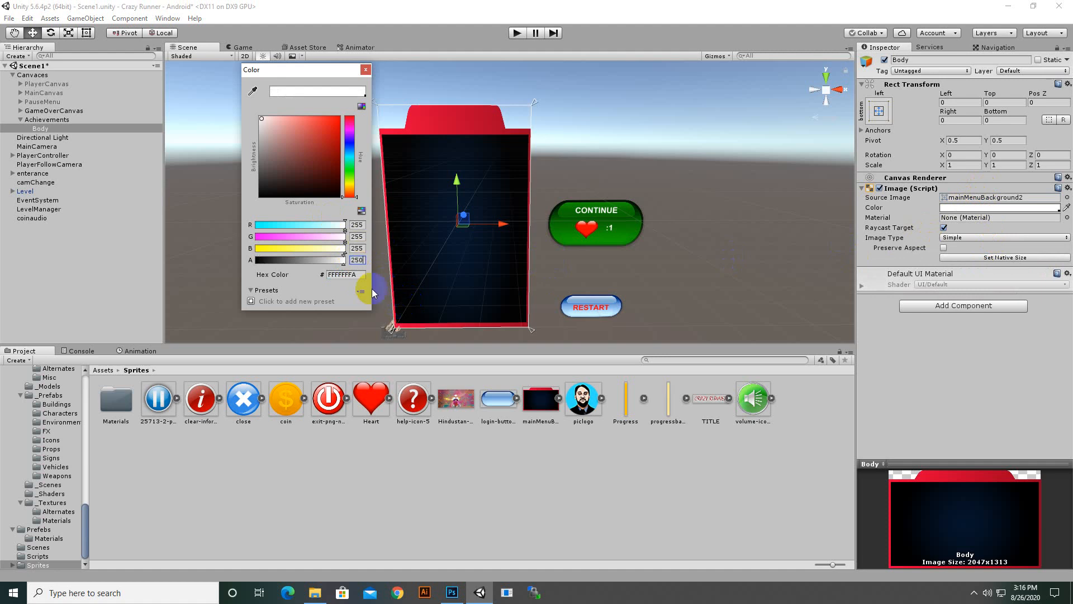
click(366, 70)
- Scale the Body panel down uniformly to about 0.91, and reduce its Y scale to about 0.66
click(67, 33)
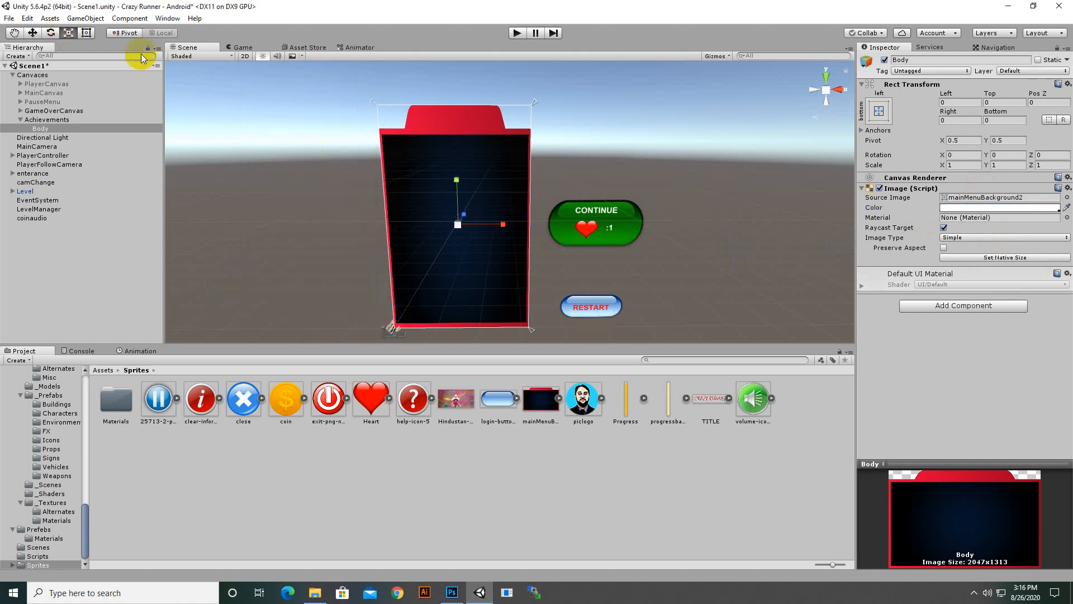
drag(459, 225, 456, 226)
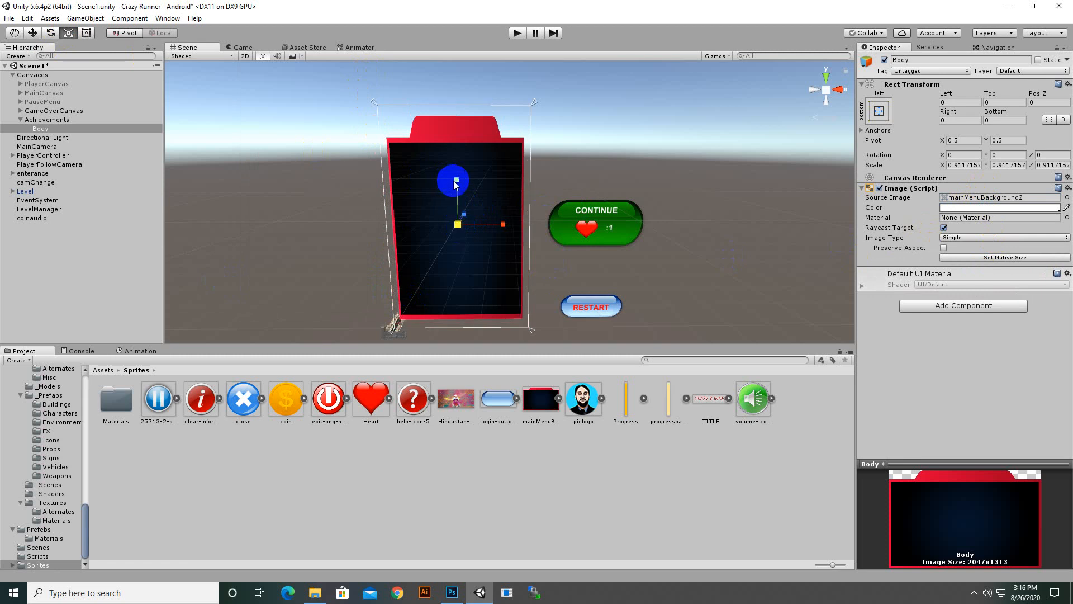
drag(457, 181, 456, 193)
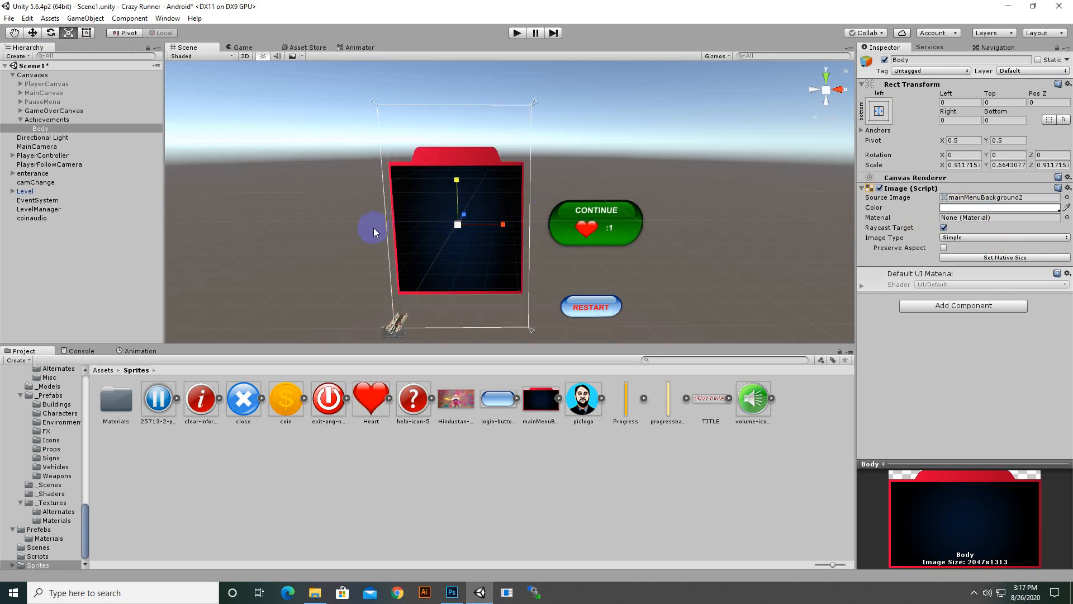
right_click(41, 121)
mouse_move(83, 288)
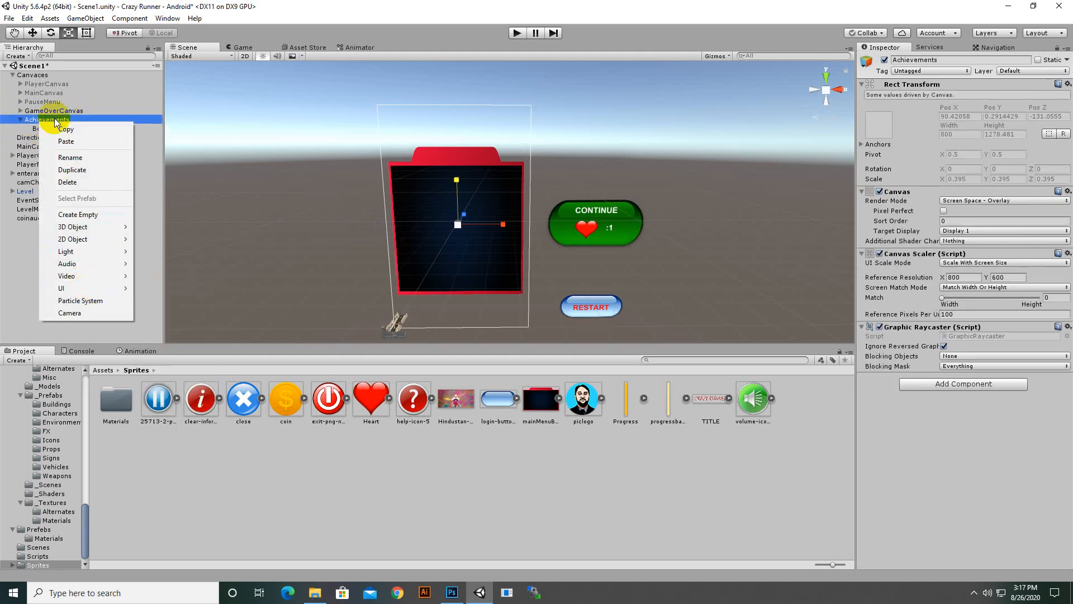
mouse_move(138, 294)
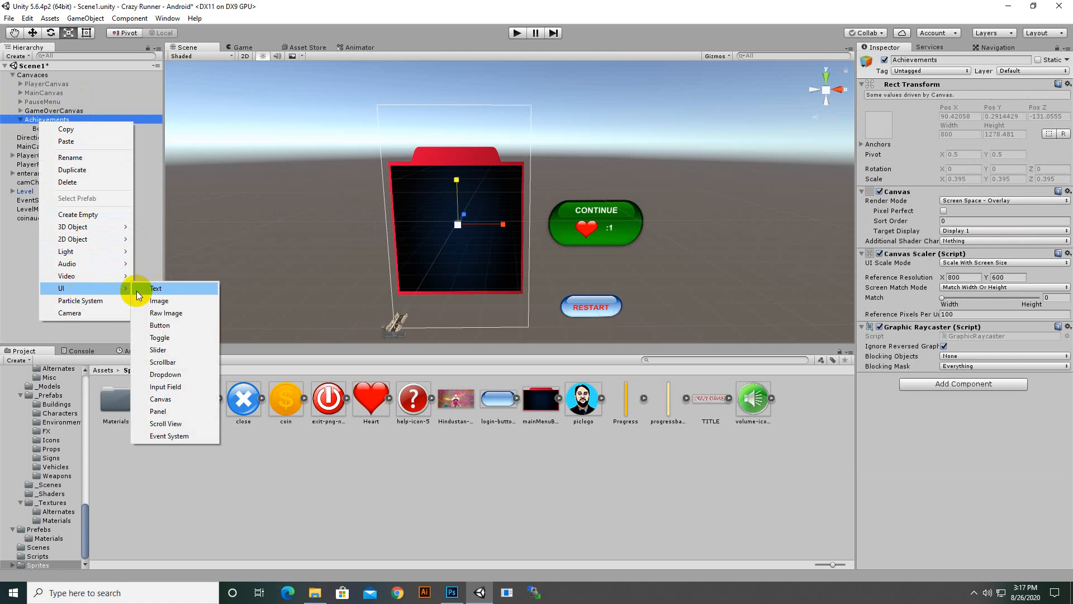
click(125, 5)
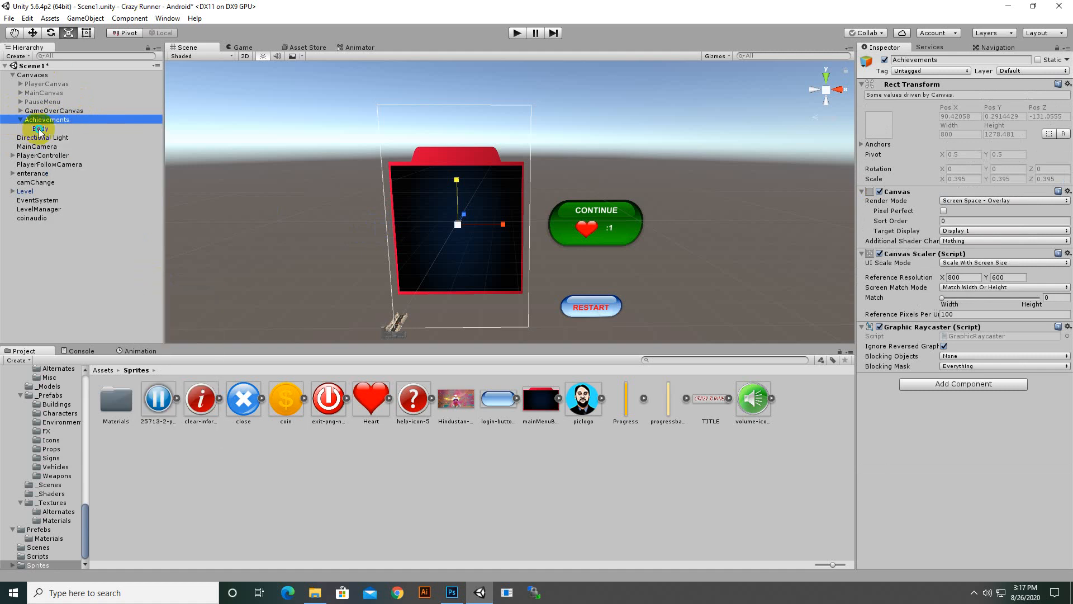
right_click(39, 132)
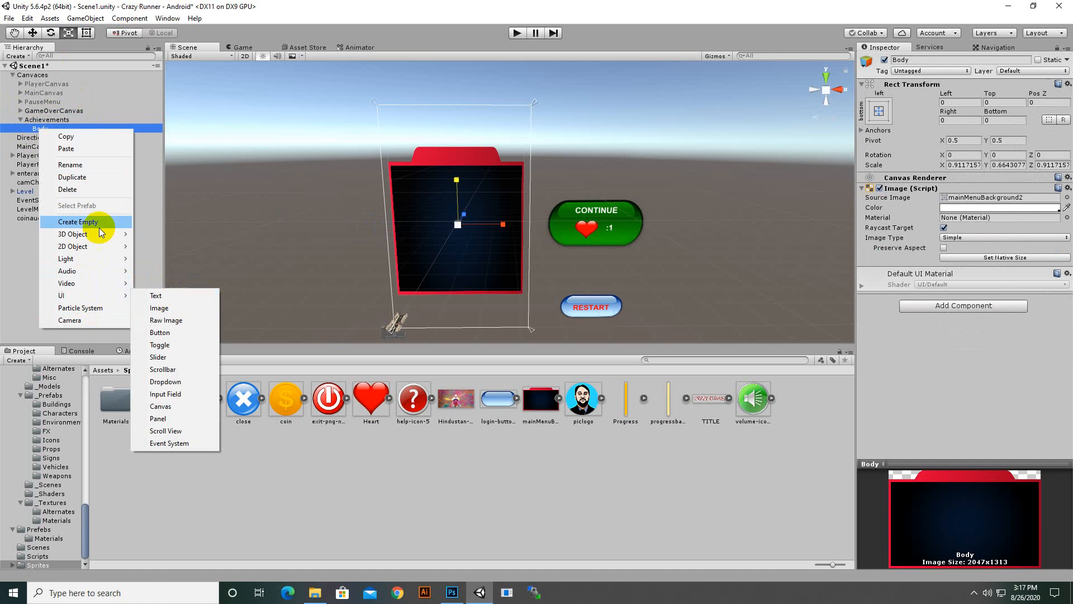
- Add a UI text to the Achievements canvas, nest it under Body and rename it Title
click(65, 119)
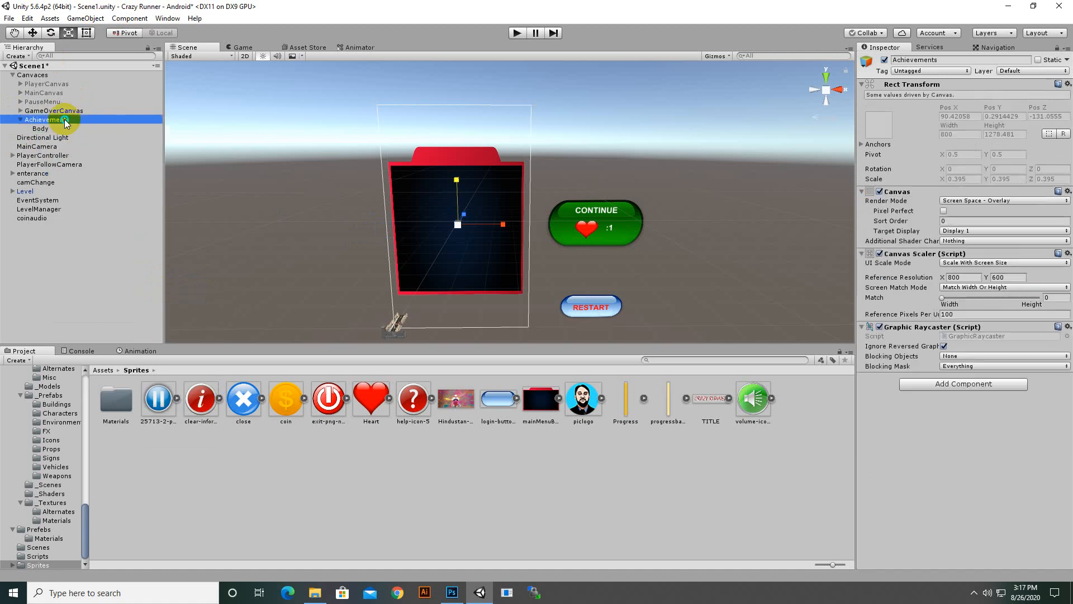
right_click(66, 120)
mouse_move(103, 285)
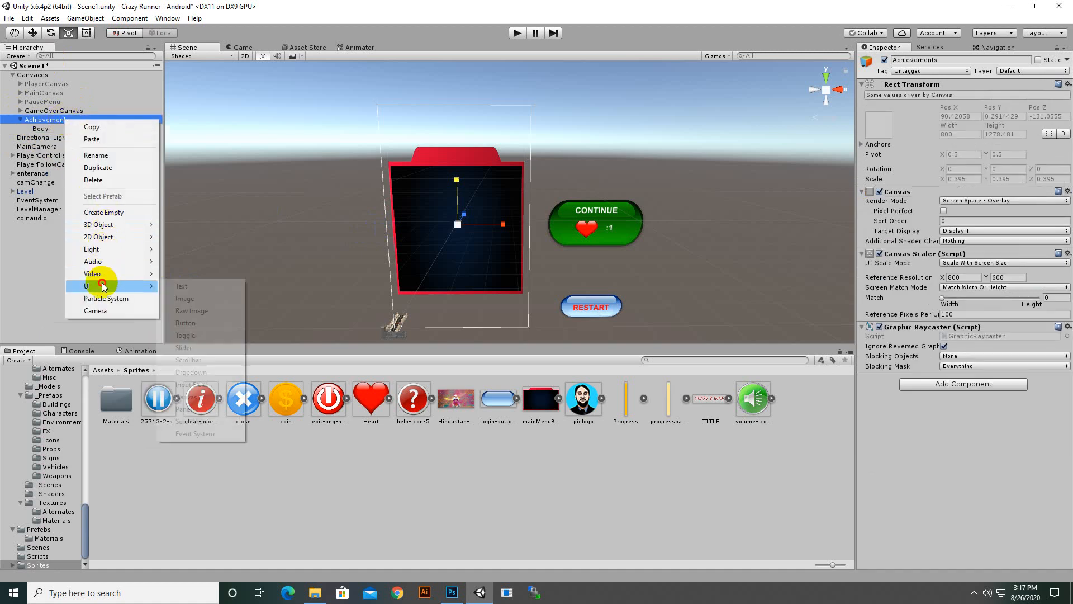
click(200, 288)
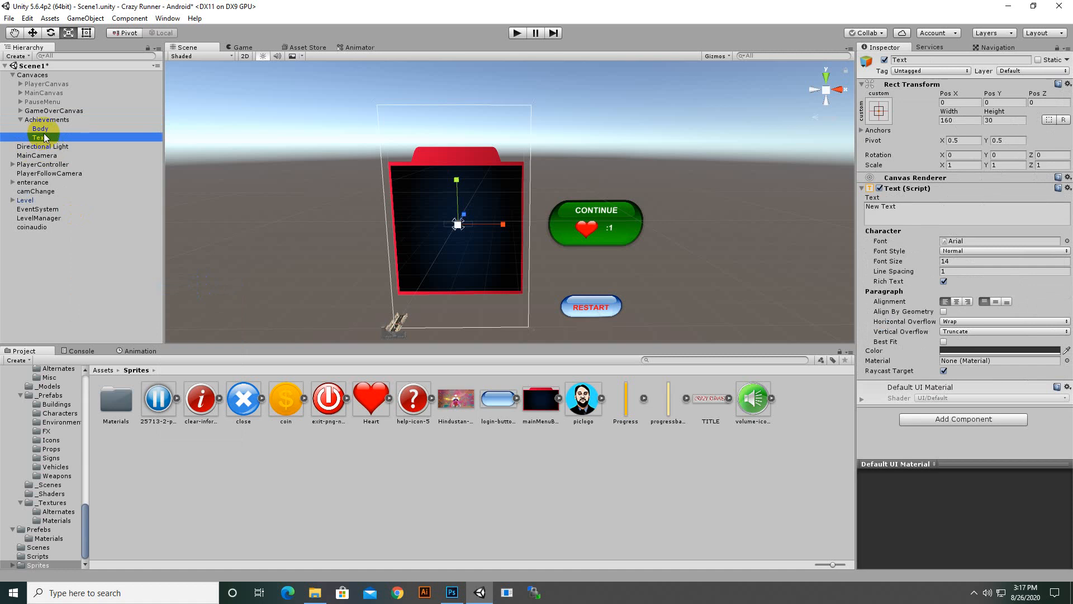
drag(40, 140, 42, 130)
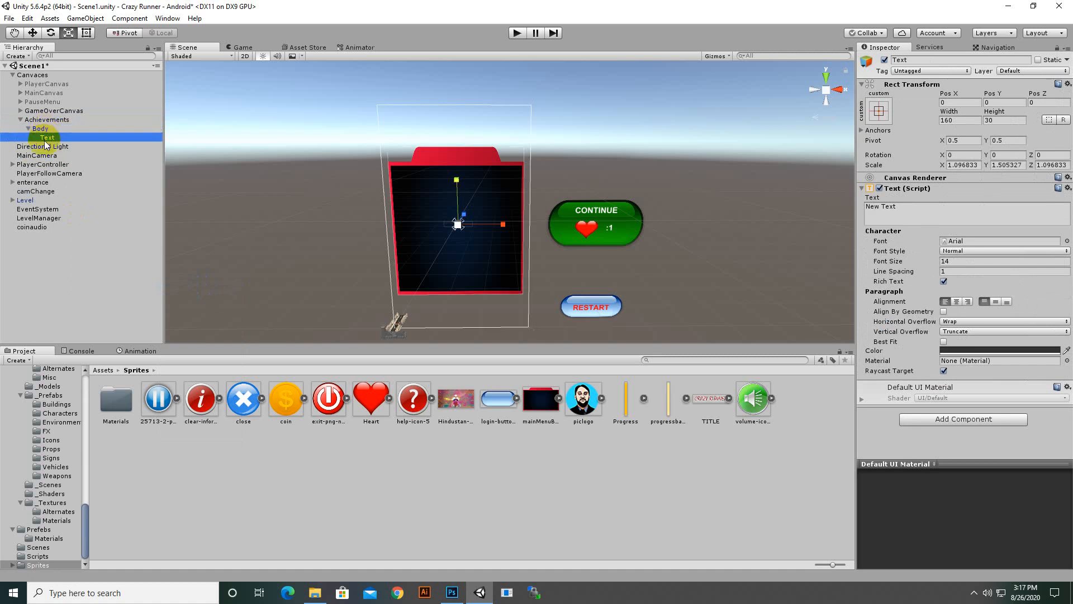
click(909, 60)
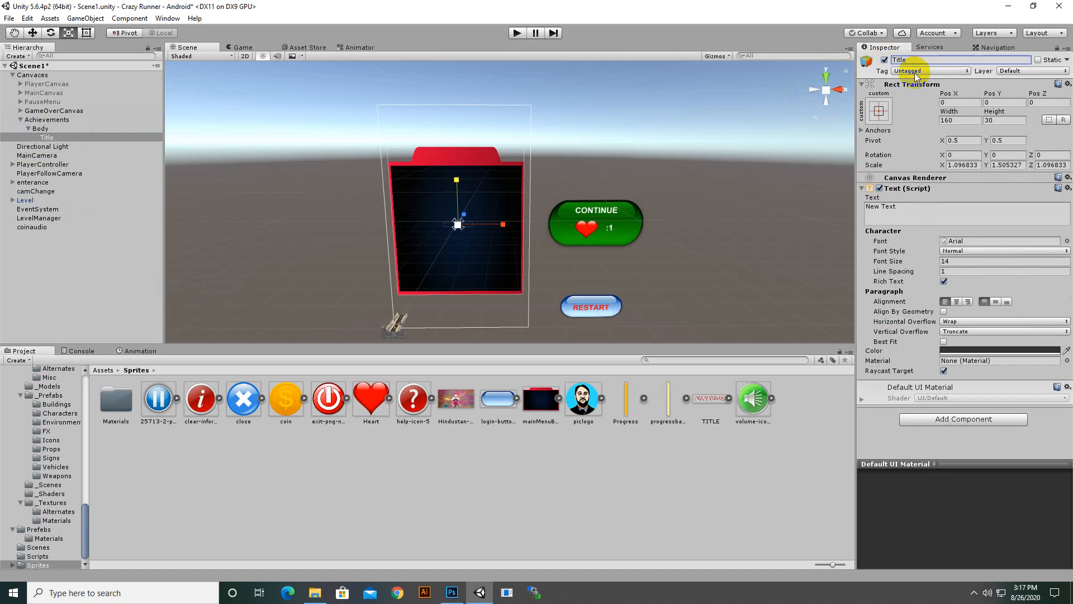
- Set the Title's text to POINTS and its color to white
click(954, 217)
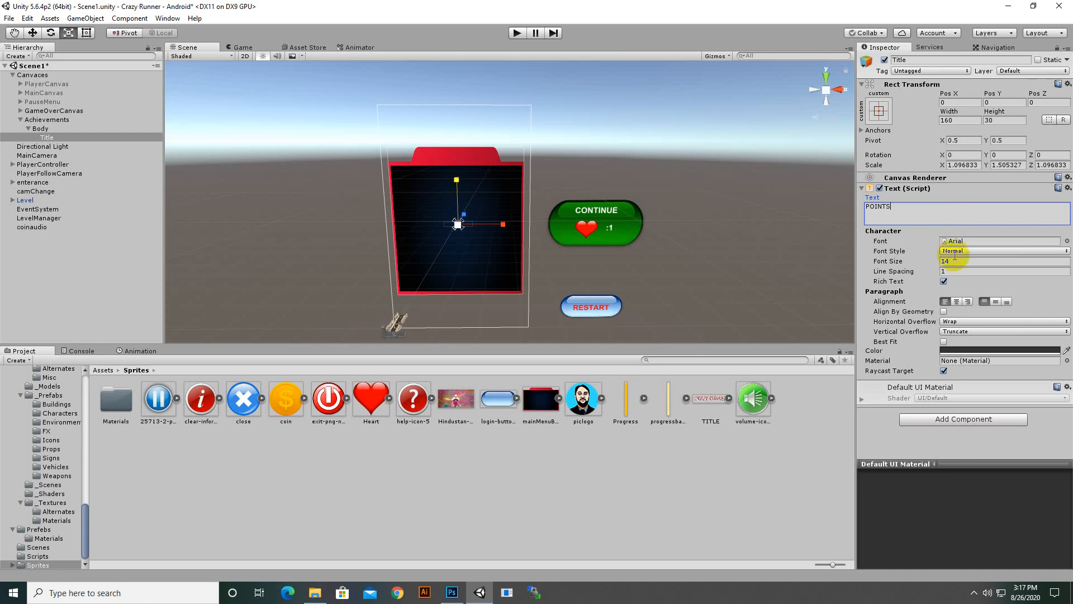
click(972, 351)
drag(264, 147, 224, 99)
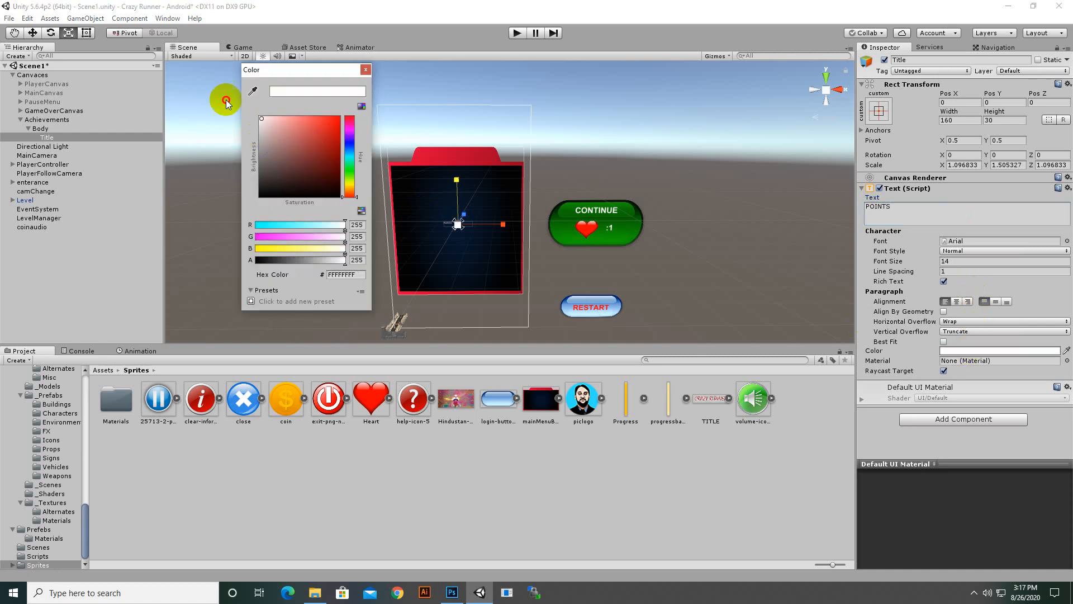
click(365, 69)
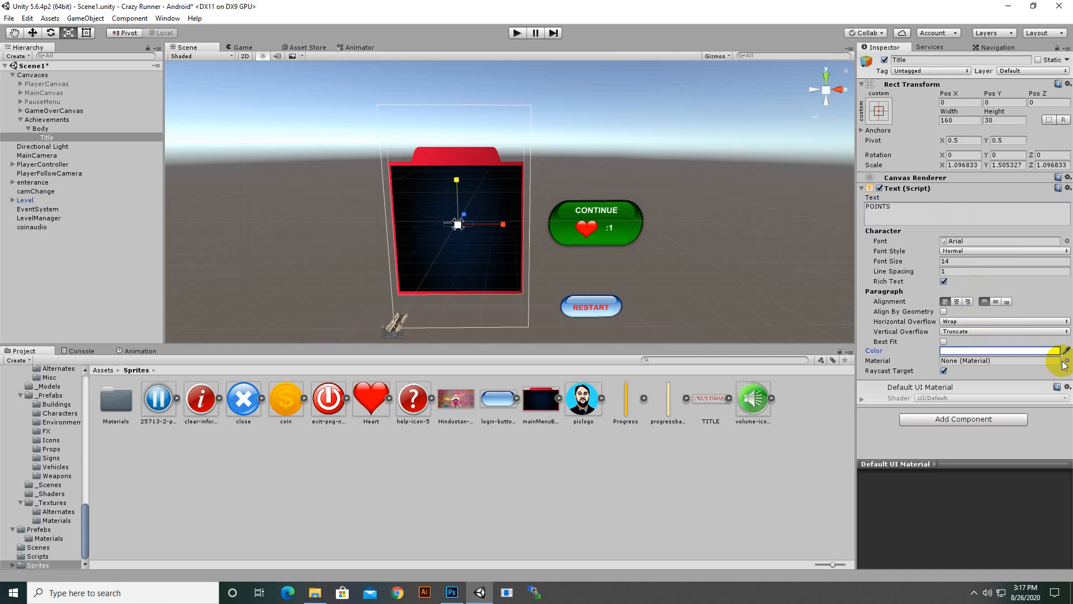
- Set the Title text's horizontal and vertical overflow to Overflow and center its alignment both ways
click(961, 321)
click(966, 341)
click(965, 332)
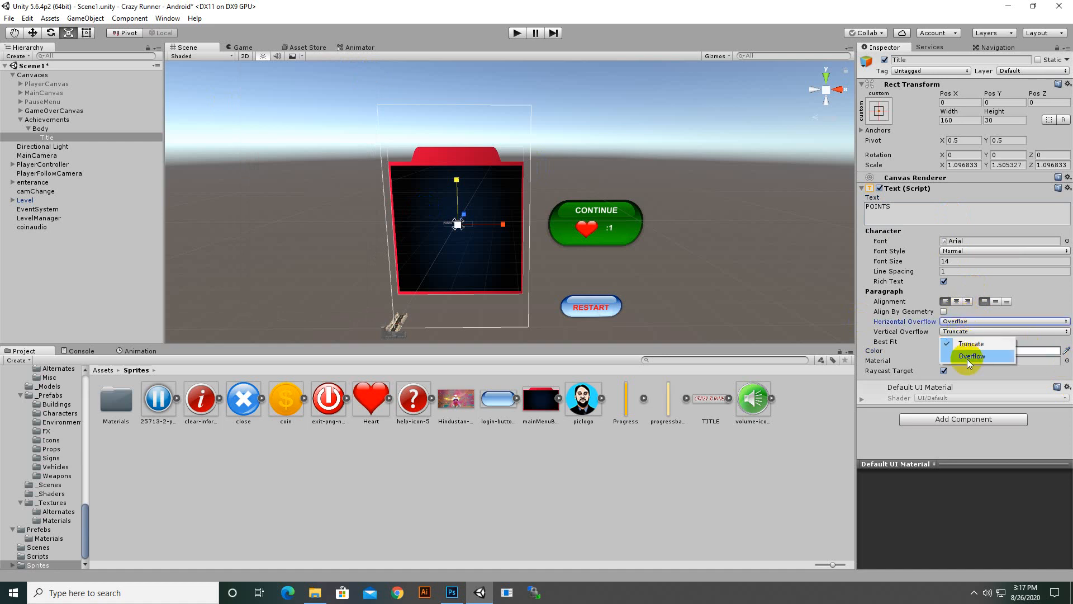
click(967, 351)
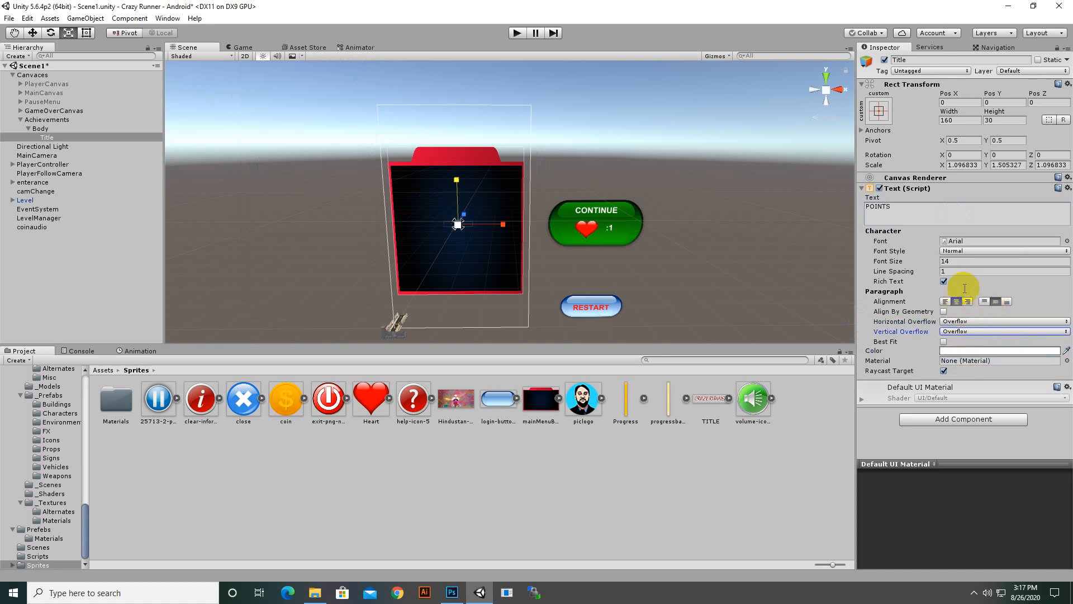
- Make the Title text bold with font size 48
click(957, 251)
click(962, 260)
click(962, 260)
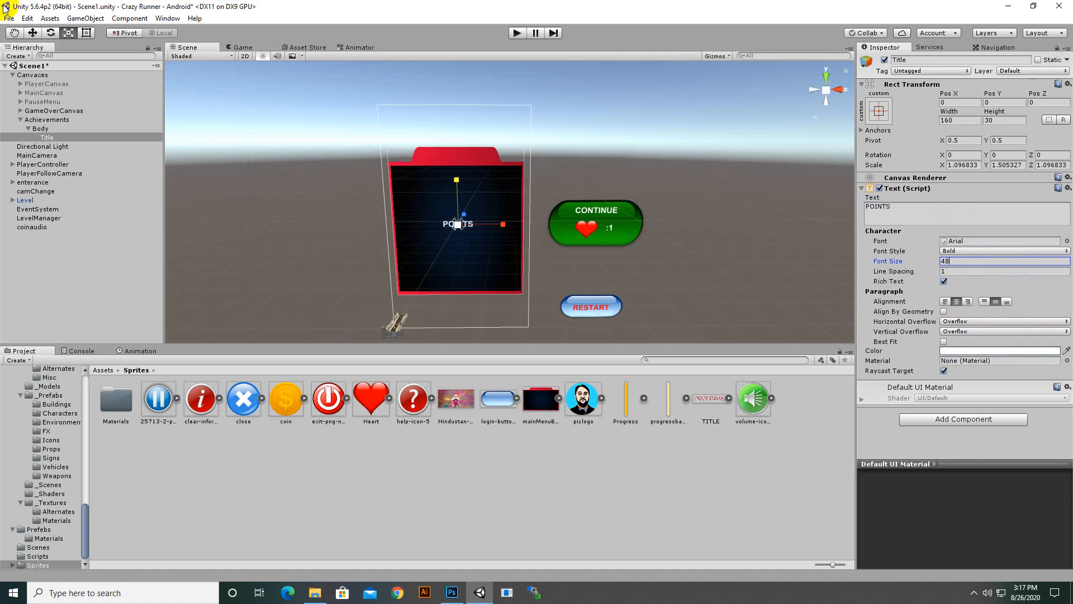
- Move the Title text up into the red header tab of the Body panel, to a Y position of about 567
click(32, 32)
drag(458, 185, 455, 112)
scroll(474, 200, up, 1)
scroll(474, 201, up, 3)
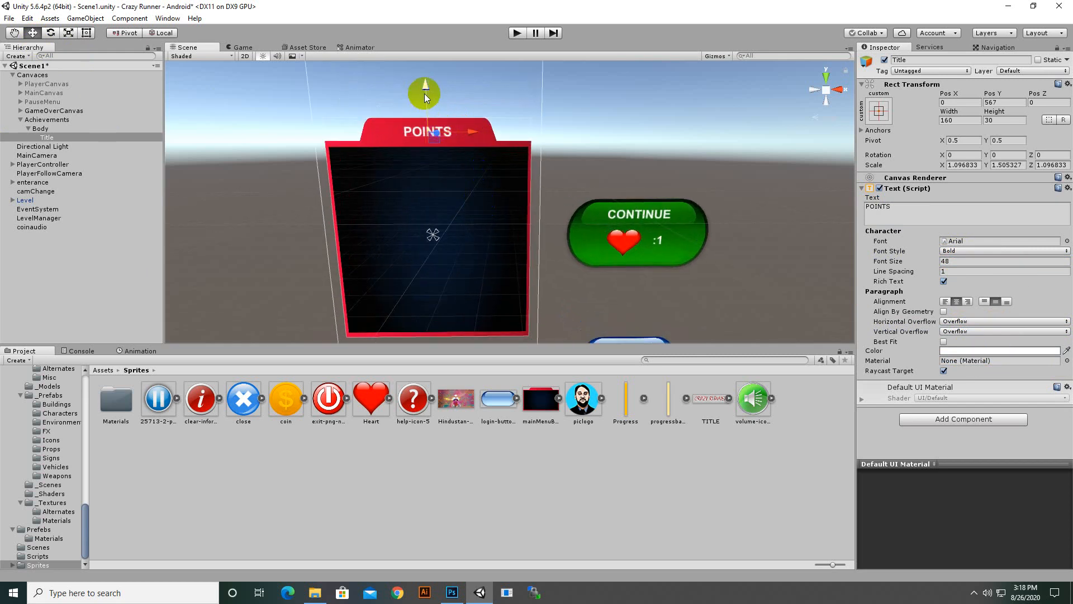
- Increase the Title's font size to 62 and nudge it up to a Y position of about 570
click(949, 261)
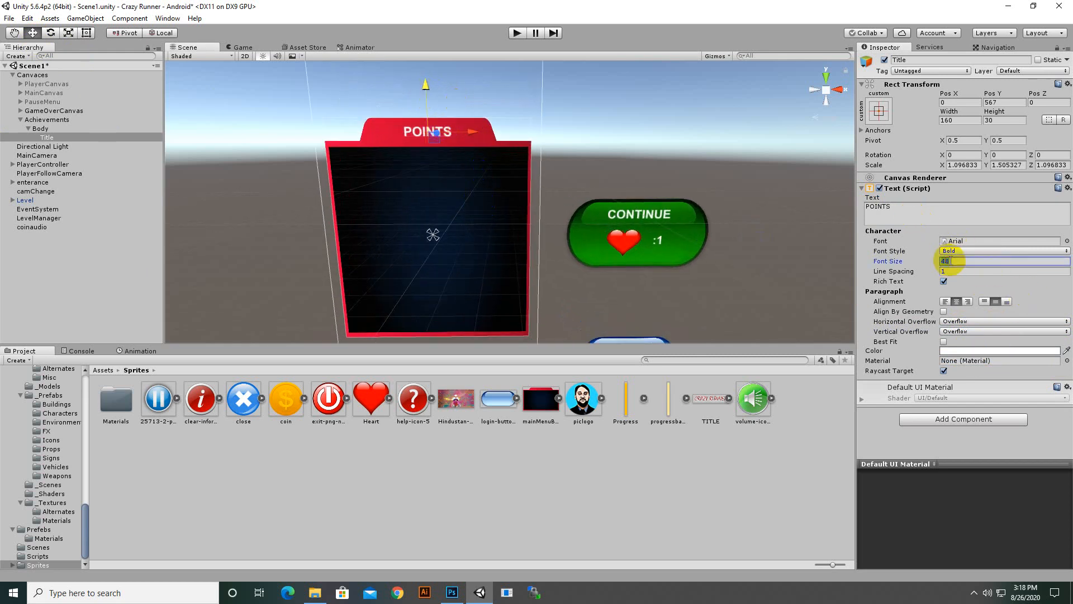
text(62)
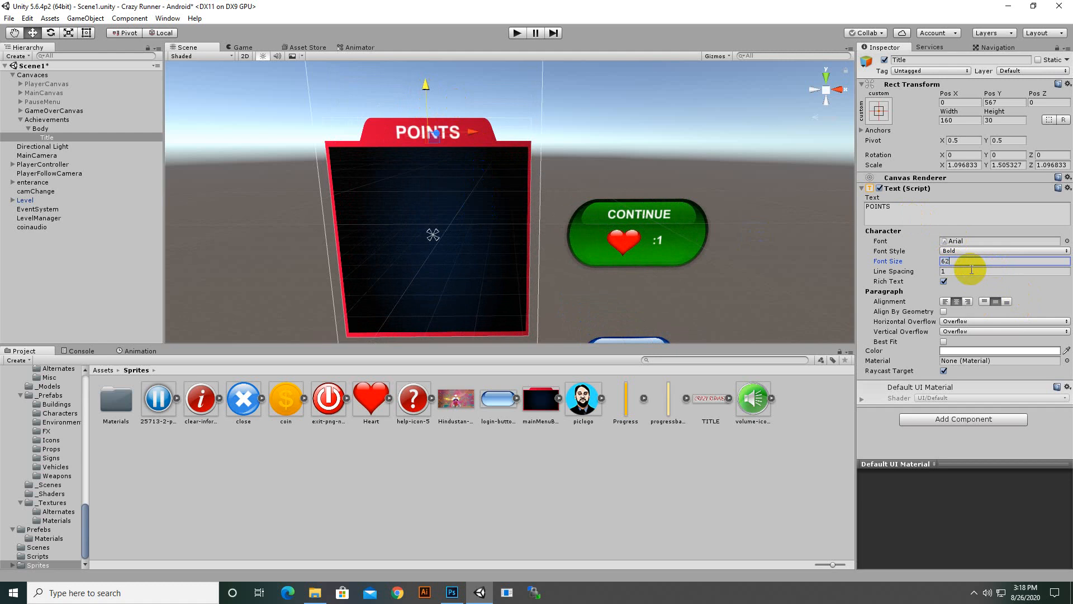
click(397, 145)
drag(423, 85, 423, 85)
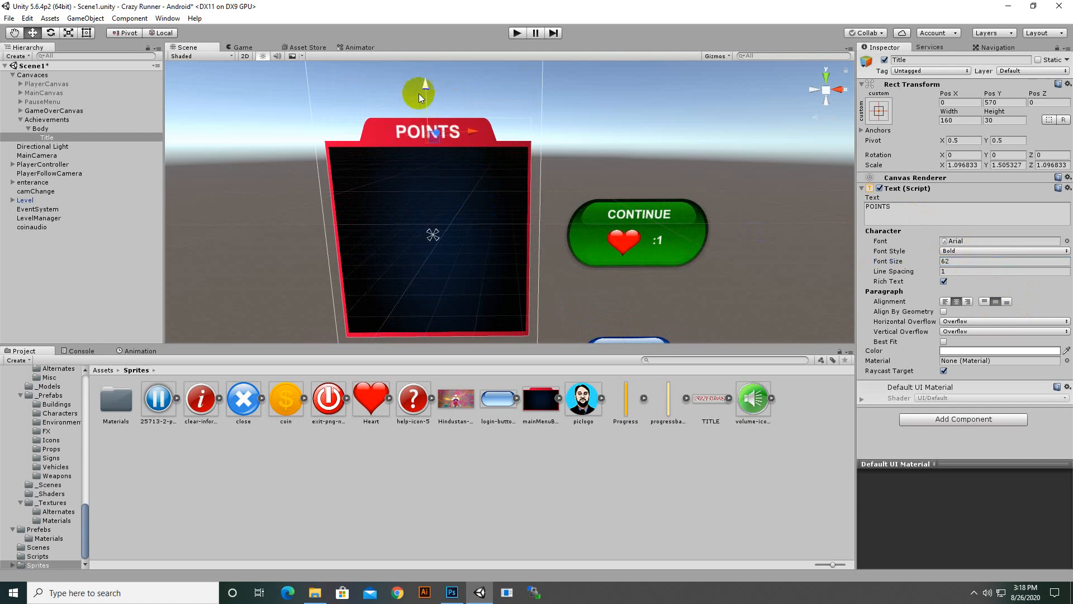
scroll(434, 164, down, 1)
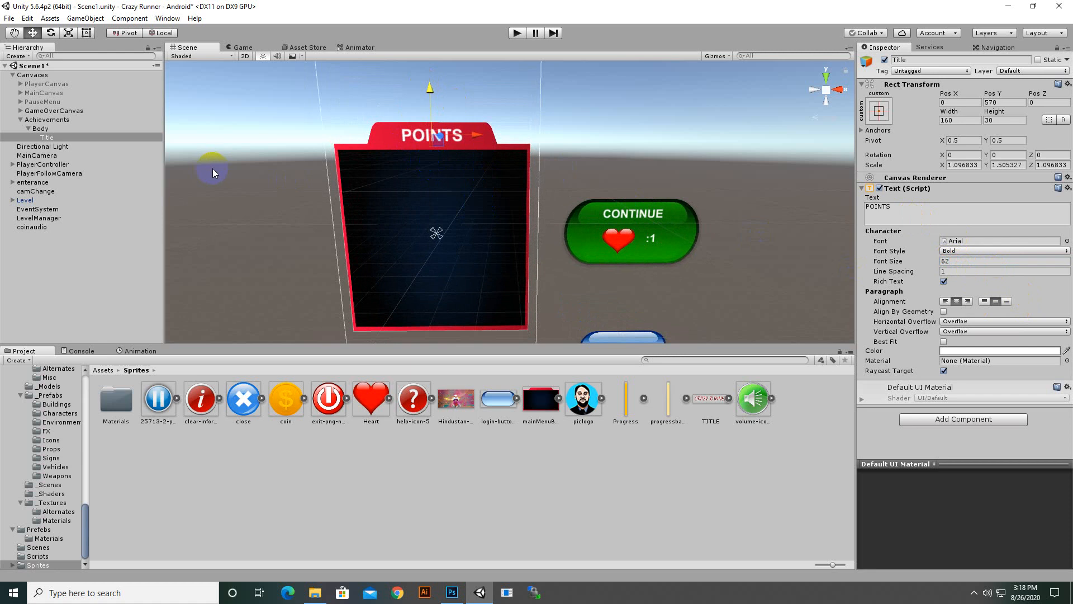
scroll(234, 173, down, 2)
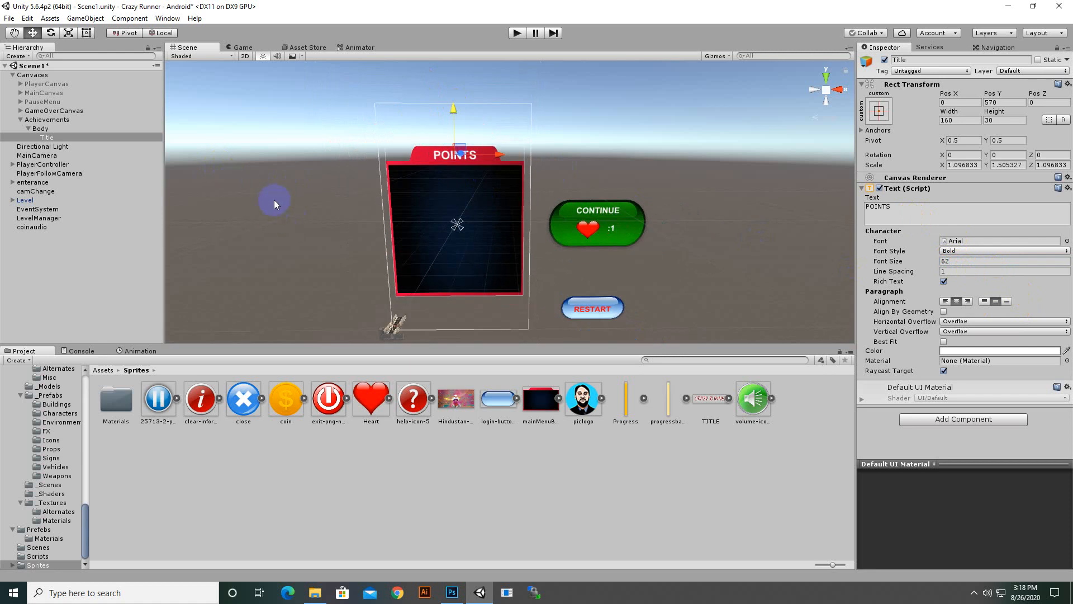
- Add a UI panel under Body and rename it Categories
right_click(42, 128)
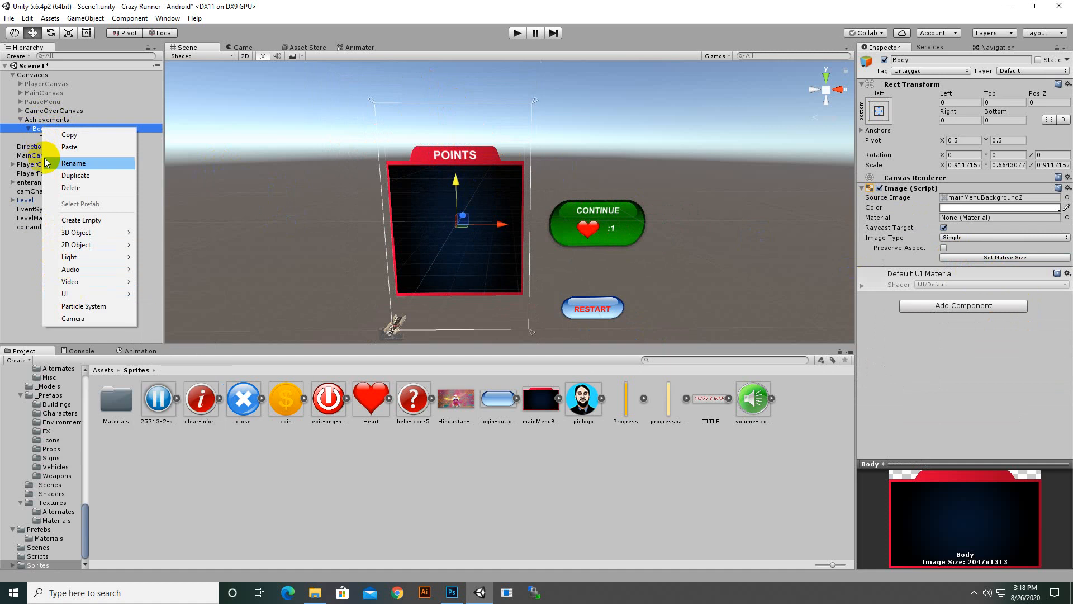
mouse_move(67, 293)
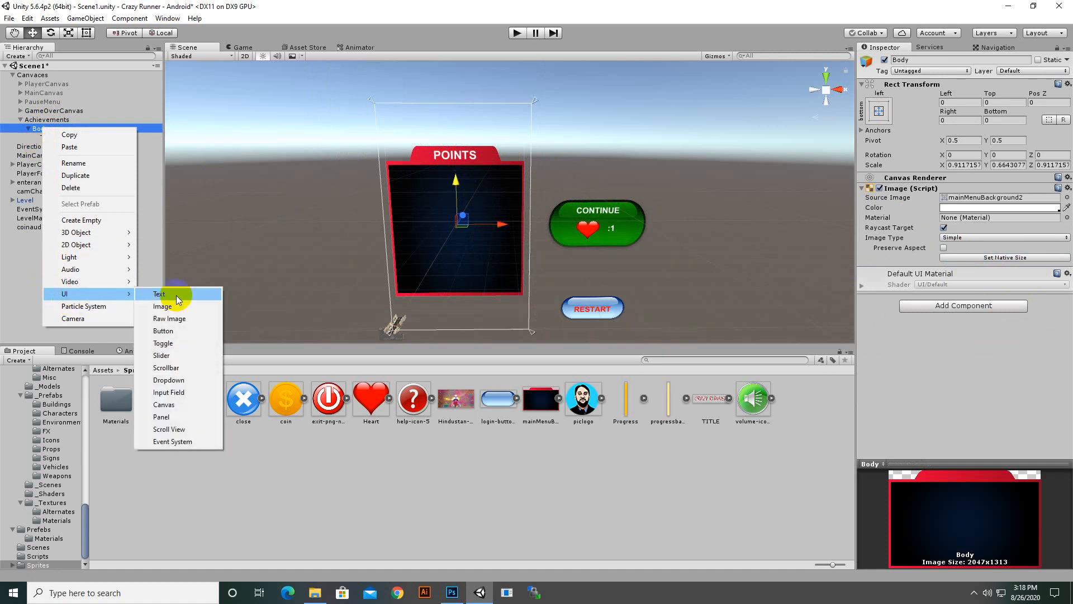
click(183, 418)
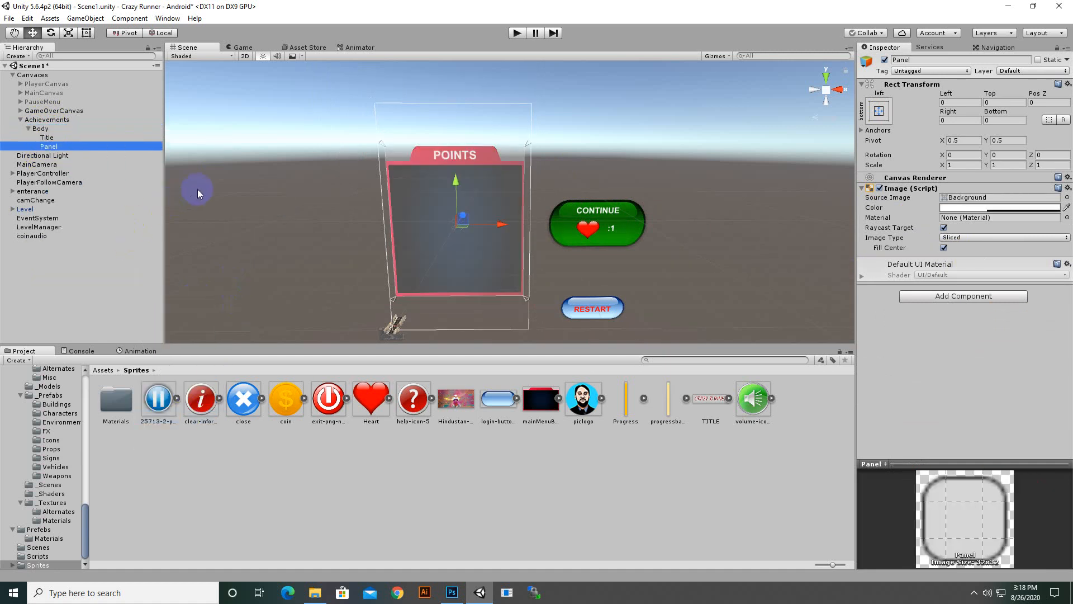
click(928, 60)
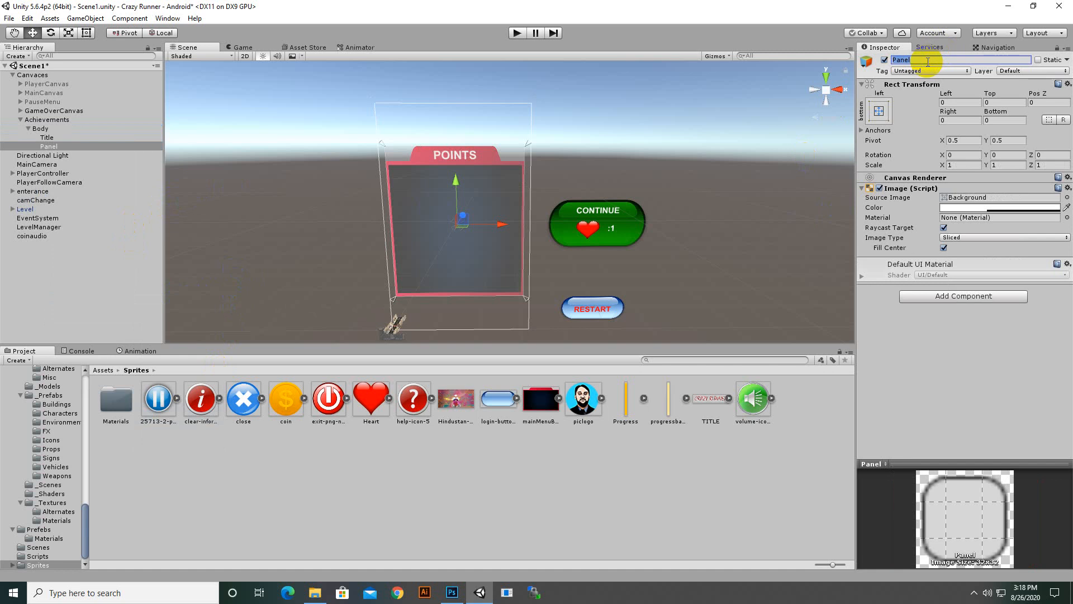
text(cAT)
key(BackSpace)
key(BackSpace)
key(BackSpace)
key(BackSpace)
key(BackSpace)
key(BackSpace)
key(BackSpace)
key(Return)
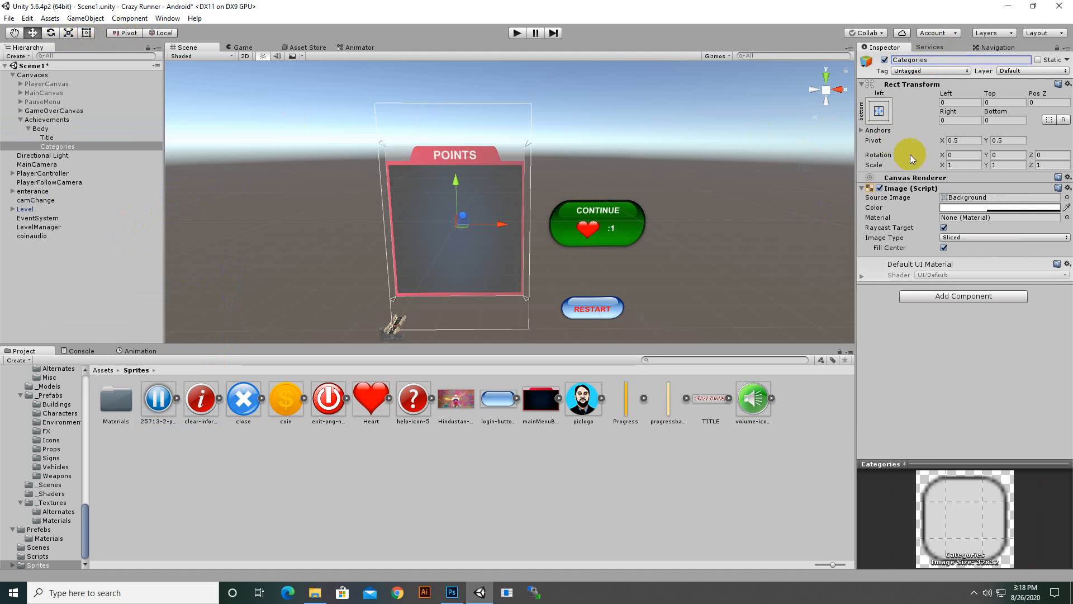
- Set the alpha of the Categories panel's image color to 200
click(958, 208)
click(367, 262)
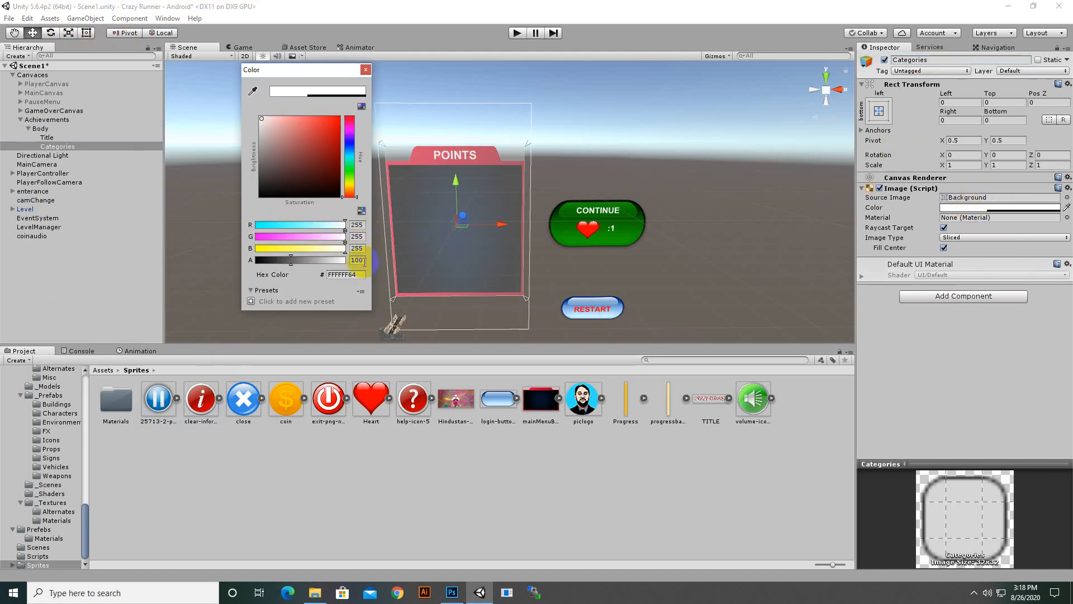
text(200)
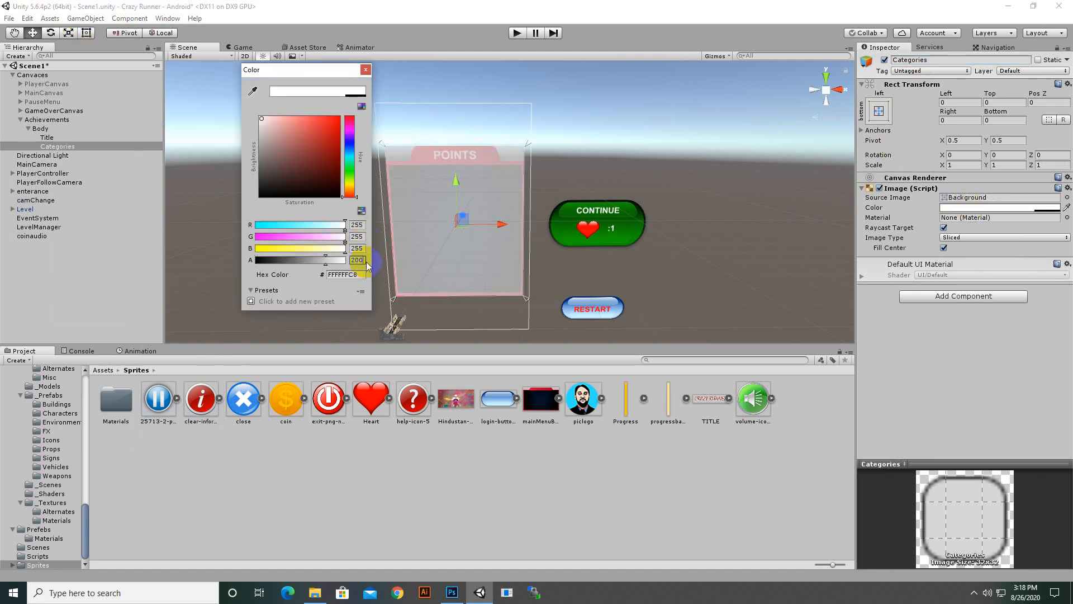
click(365, 70)
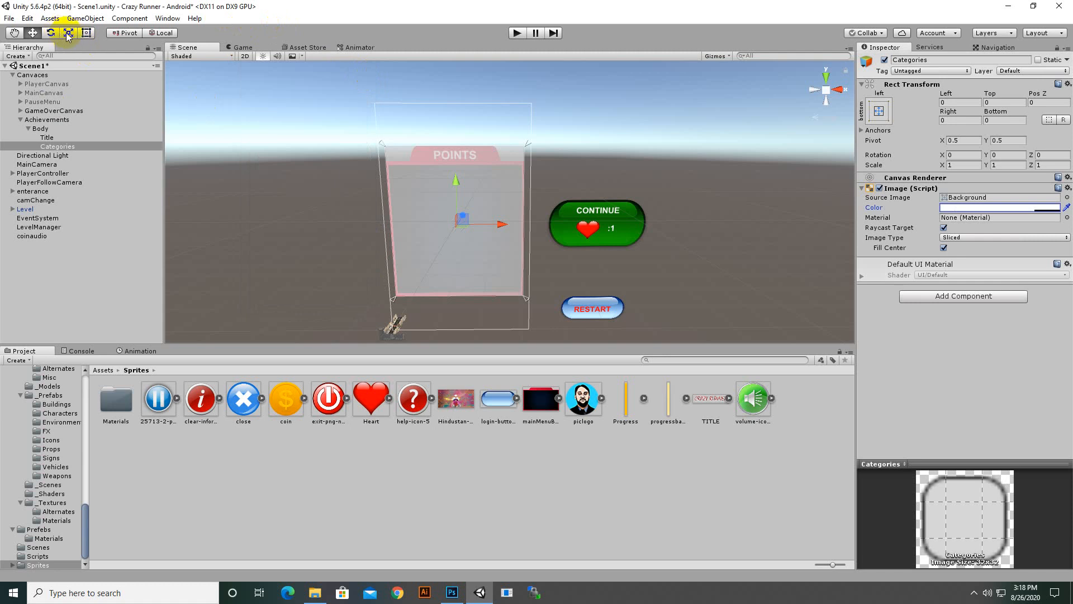
- Scale the Categories panel to about 0.96 by 0.22 and move it up beneath the header tab, to a Top value of about -340
click(68, 33)
drag(457, 182, 498, 223)
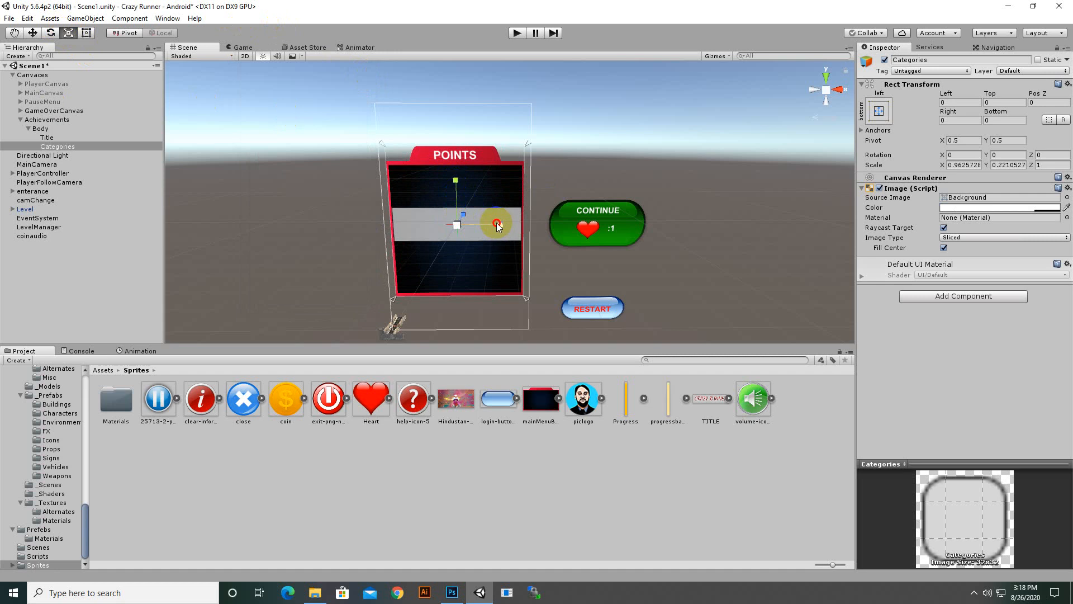
click(32, 33)
scroll(518, 175, up, 2)
drag(446, 189, 447, 143)
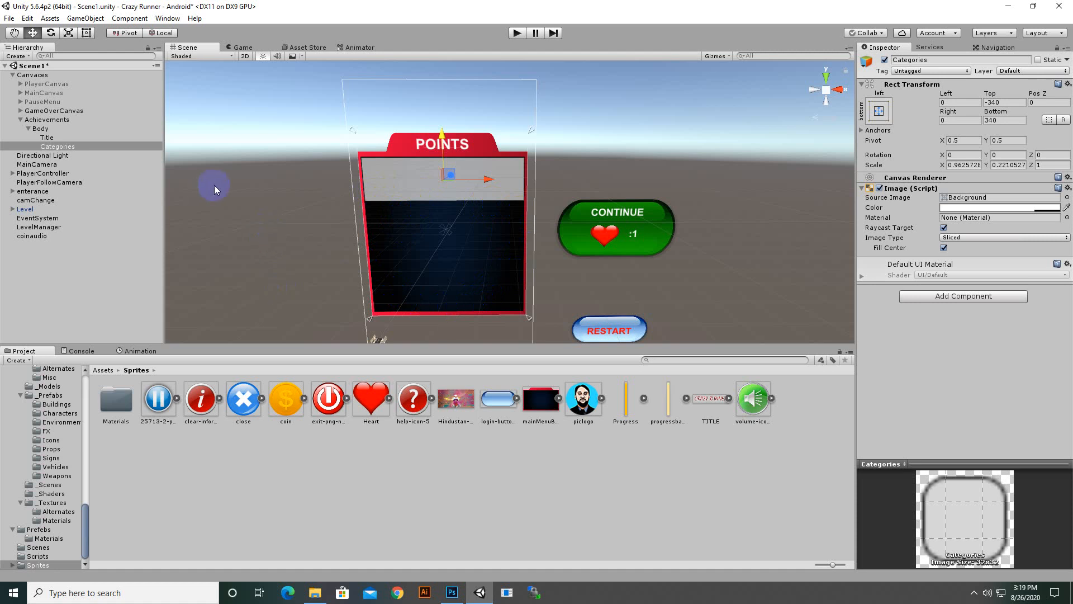
- Reduce the Categories panel's Y scale to about 0.18 and nudge it up to a Top value of about -364
click(68, 33)
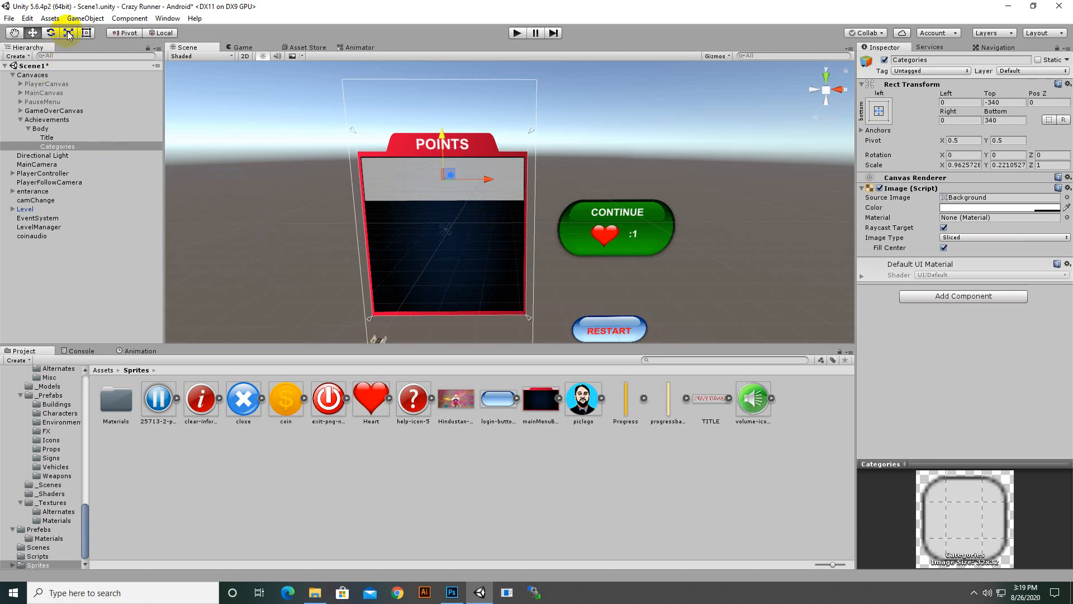
mouse_move(443, 133)
mouse_down()
mouse_move(446, 146)
mouse_move(430, 129)
mouse_up()
click(32, 33)
scroll(406, 144, up, 1)
scroll(407, 144, up, 3)
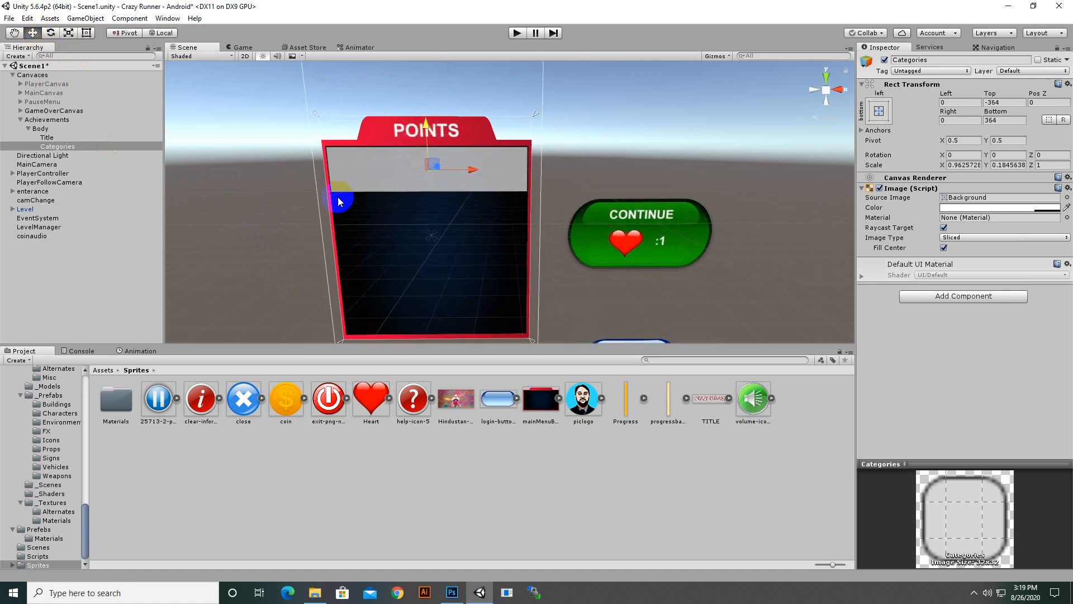
- Add a UI panel under Categories and rename it Area
click(55, 147)
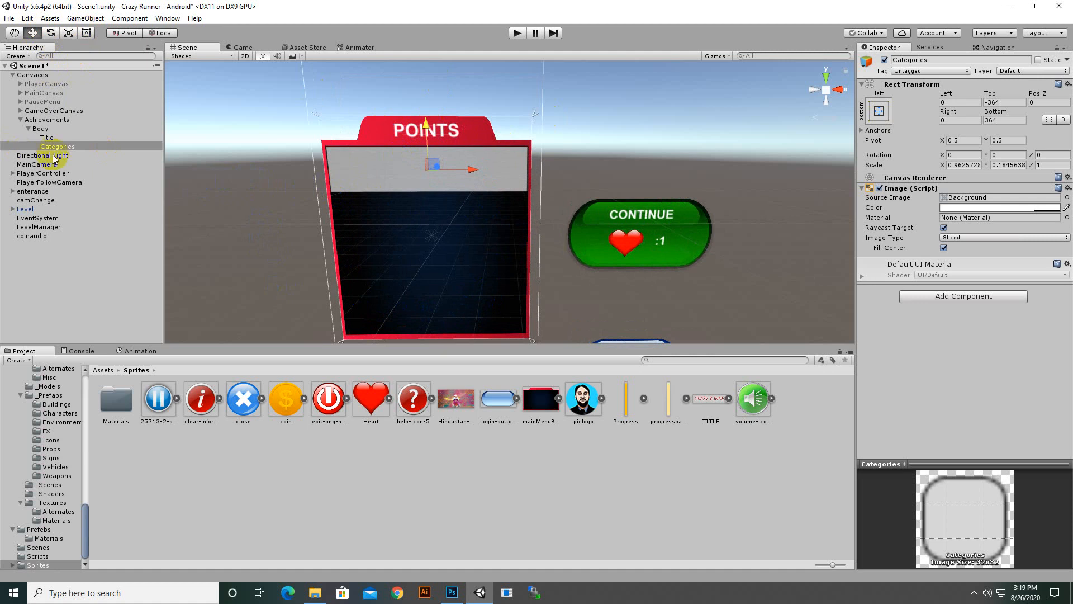
right_click(57, 147)
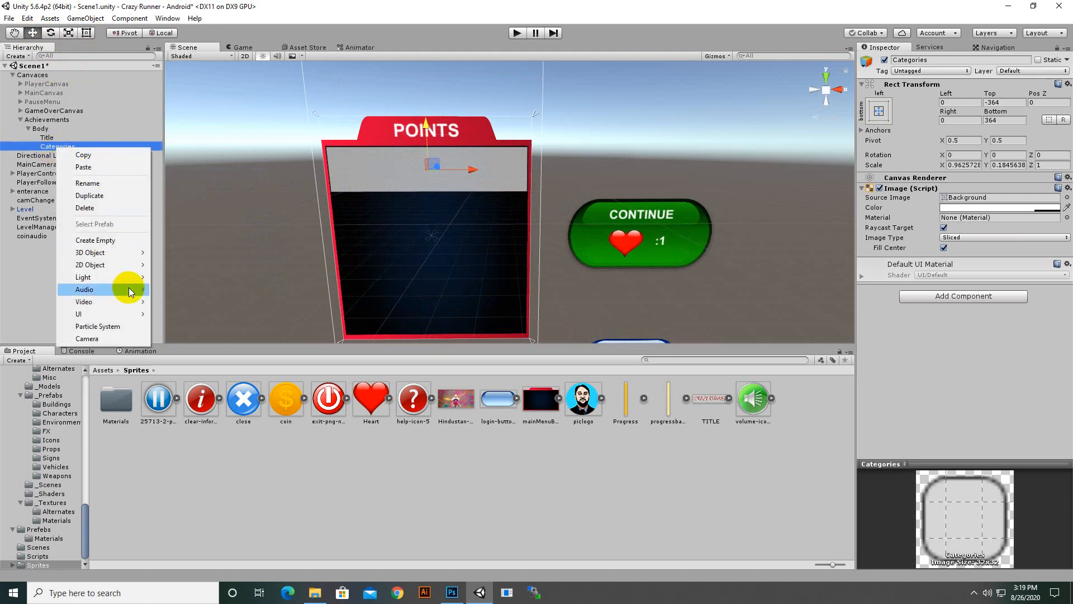
mouse_move(129, 313)
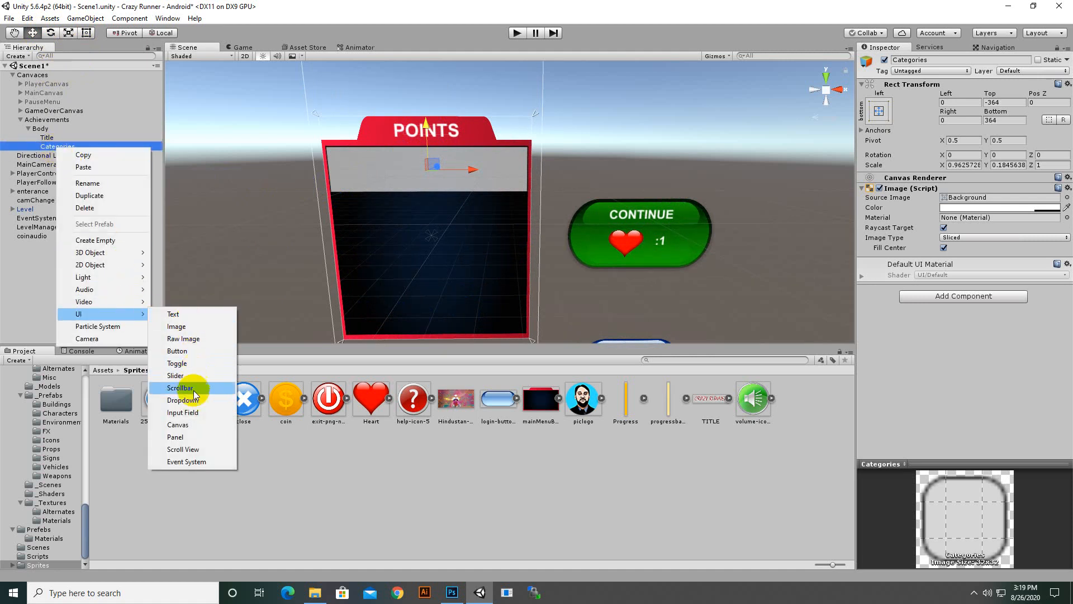
click(187, 436)
right_click(67, 156)
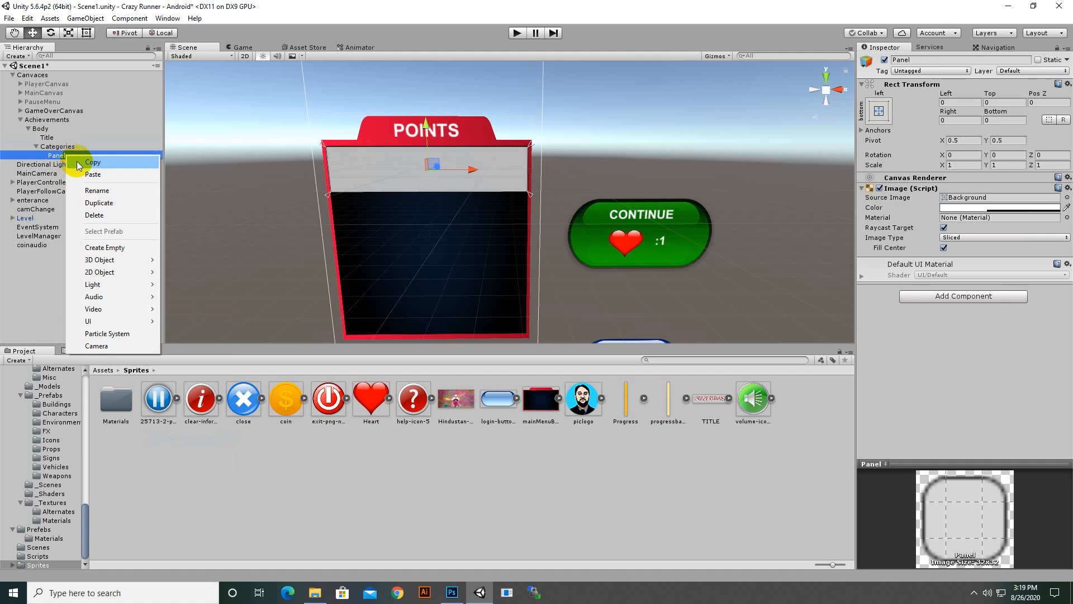
click(134, 189)
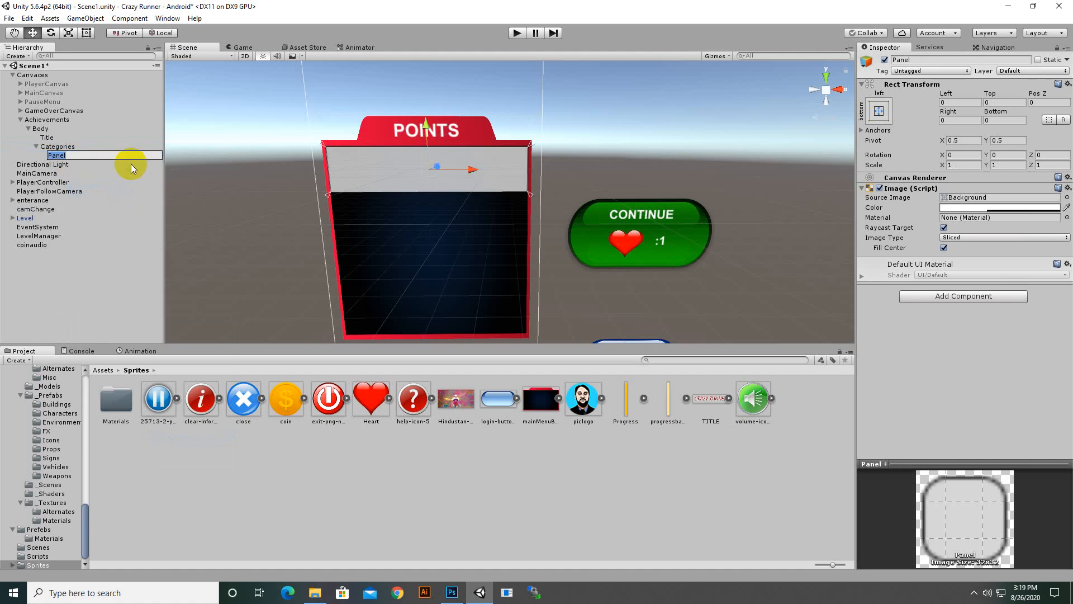
text(Area)
key(Return)
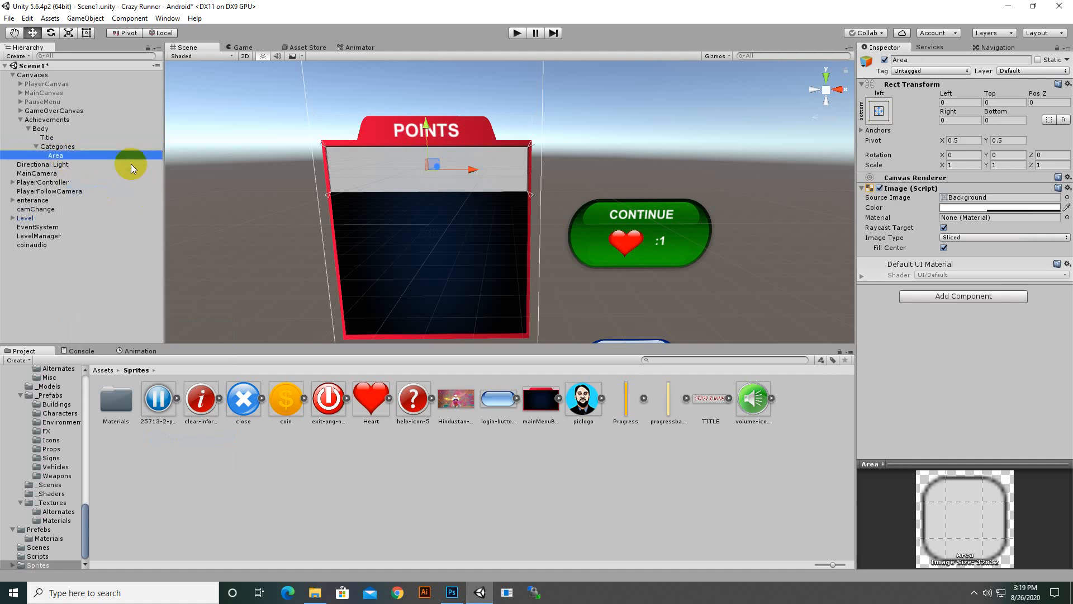
- Remove the Image component from Area and add a Horizontal Layout Group component
click(1068, 188)
click(1031, 216)
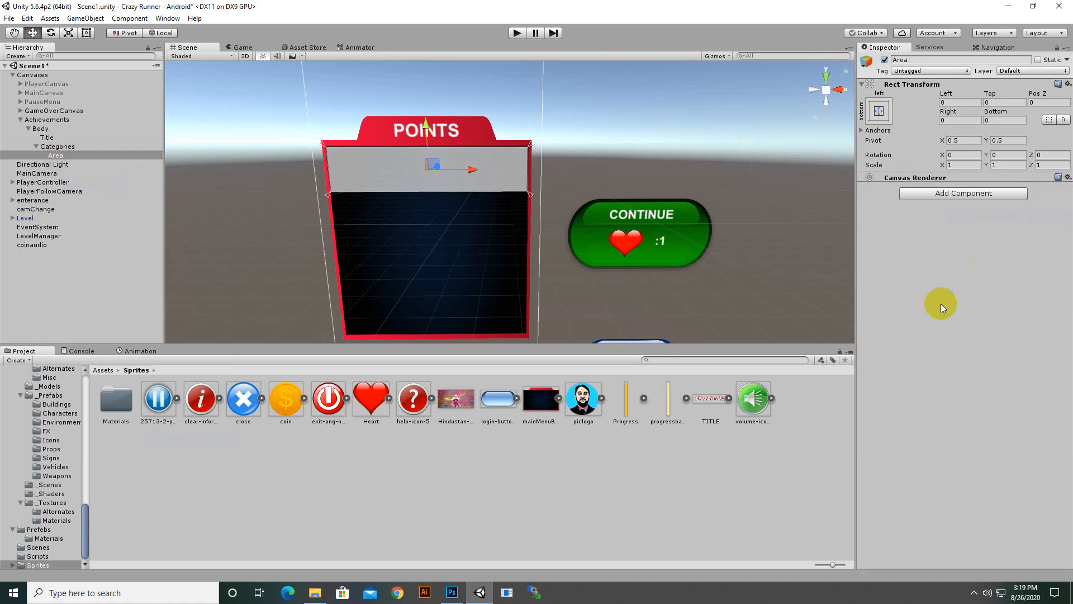
click(933, 196)
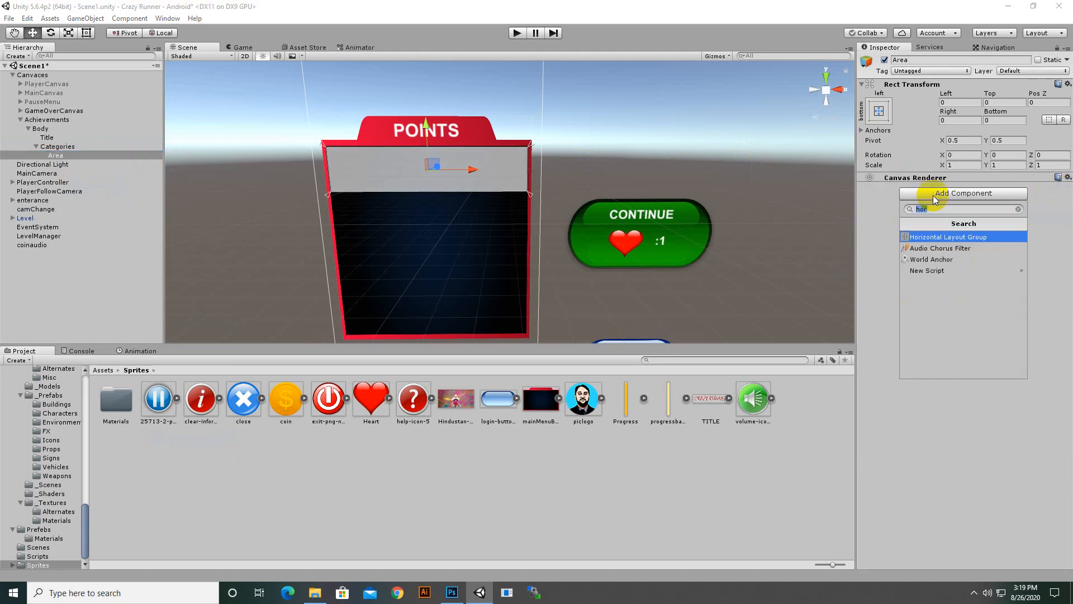
click(938, 237)
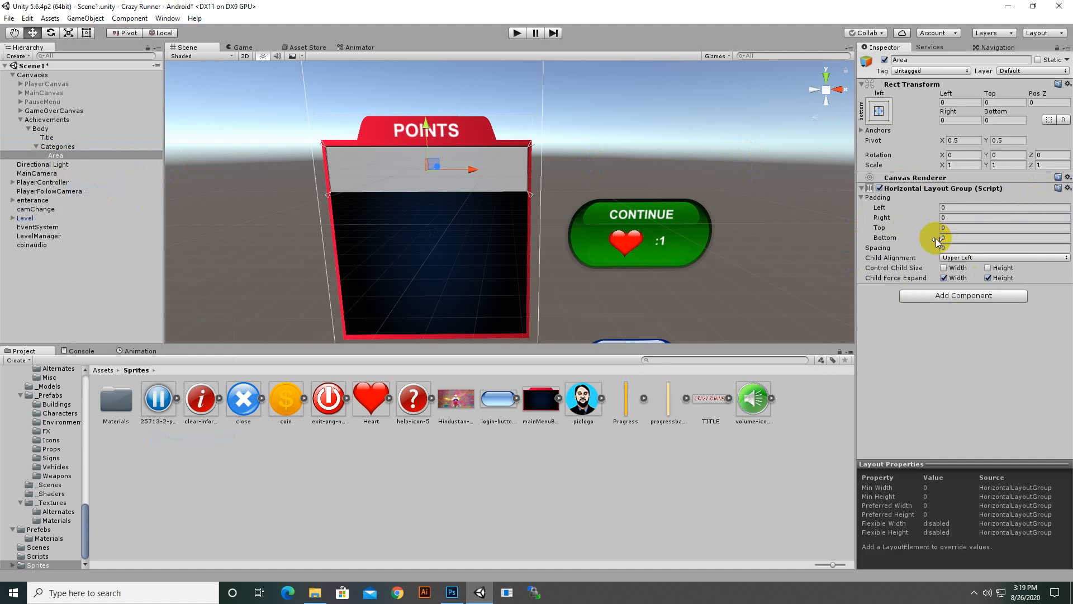
- Set the layout group's left, right, top and bottom padding and its spacing to 1
click(953, 208)
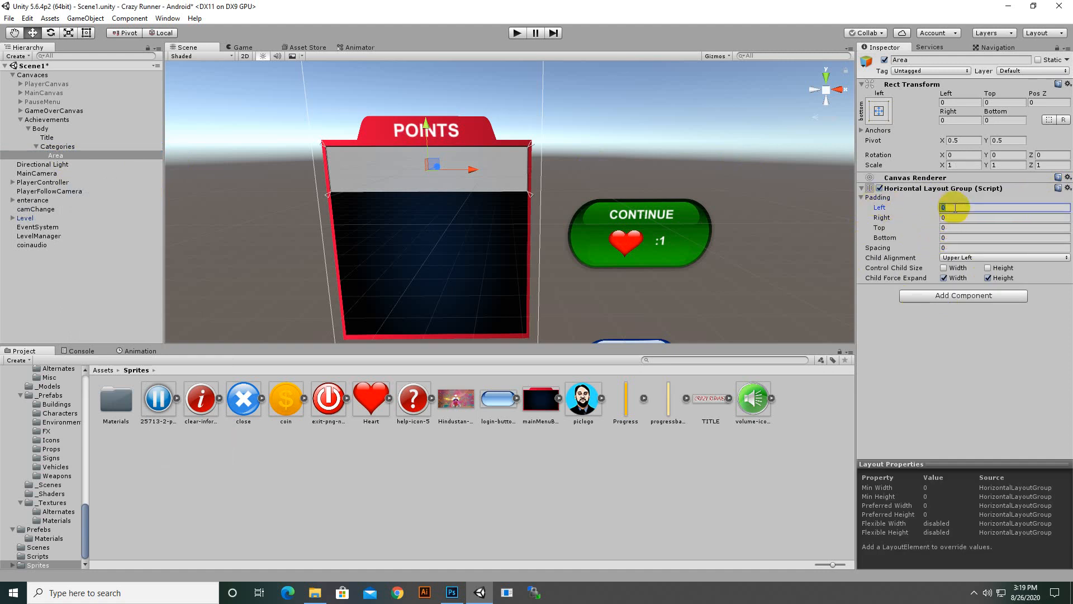
key(Tab)
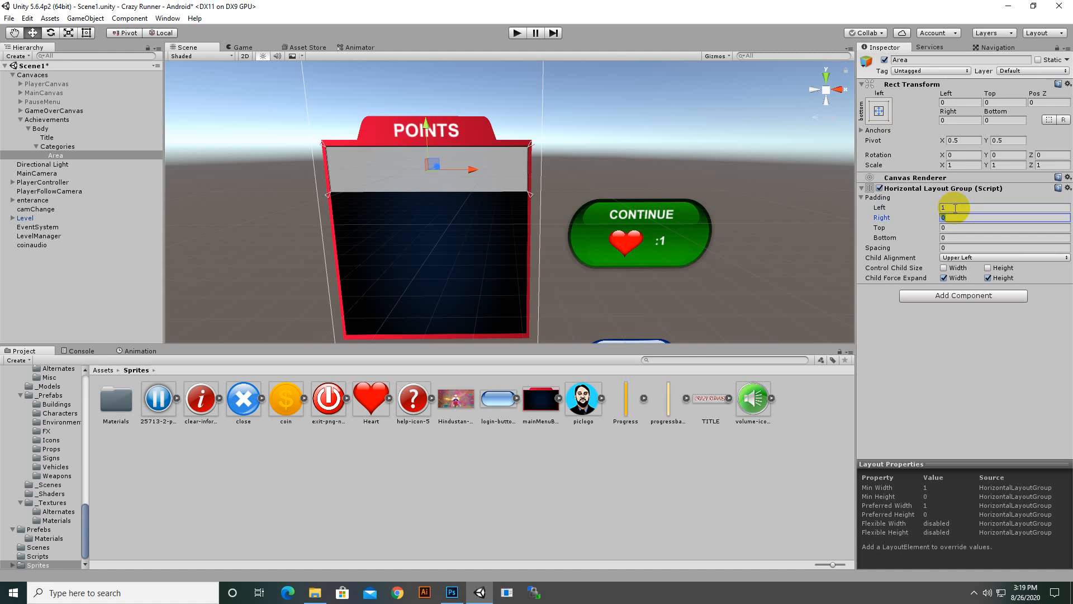
text(1)
key(Tab)
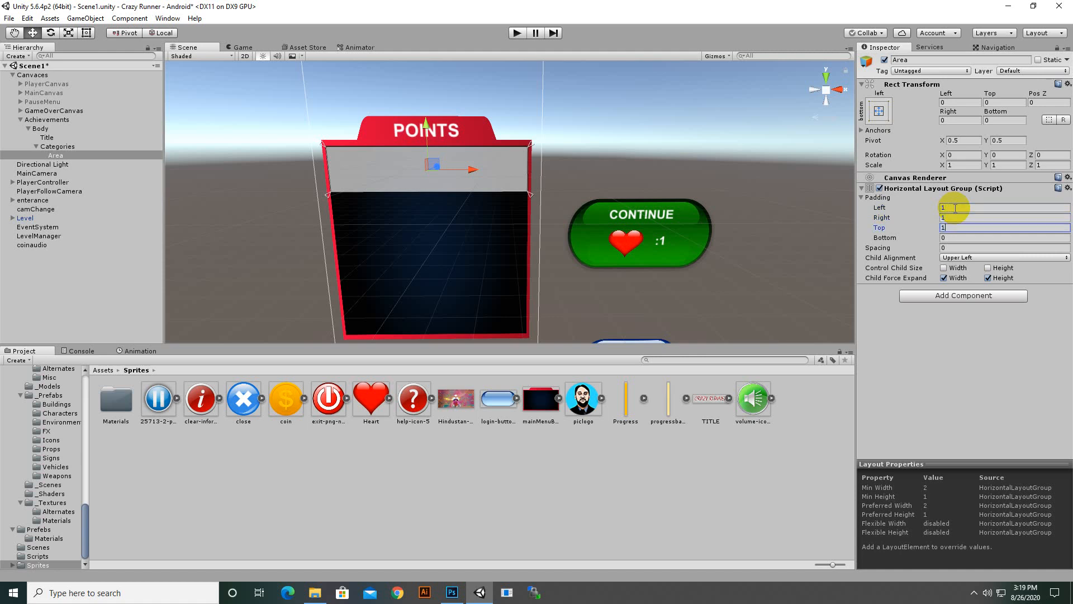
text(1)
key(Tab)
text(1)
key(Tab)
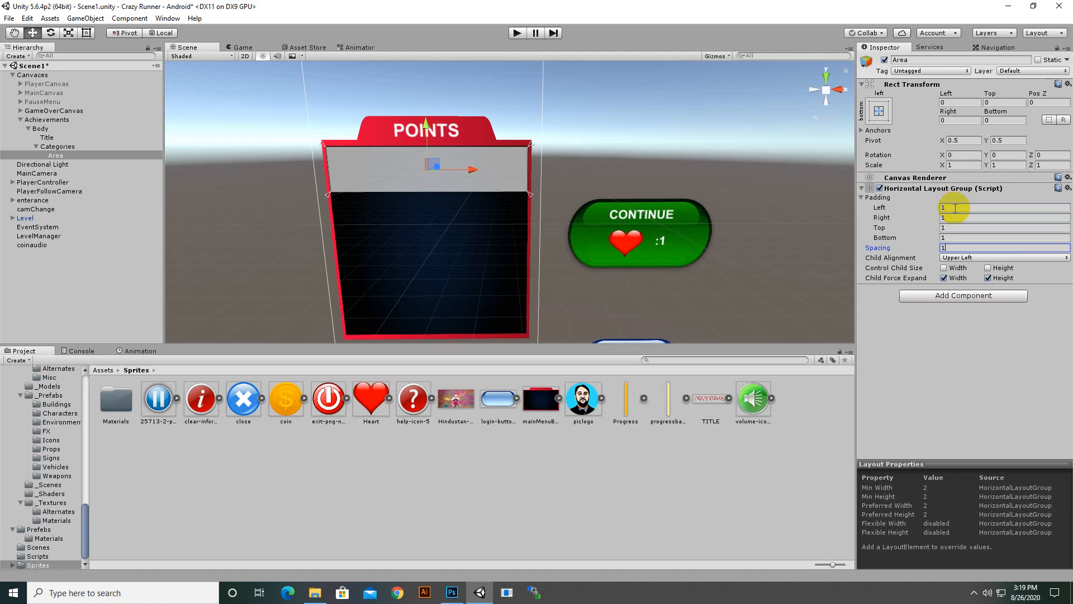
- Disable Child Force Expand and enable Control Child Size for width and height, and set Child Alignment to Middle Center
click(944, 278)
click(989, 278)
click(989, 268)
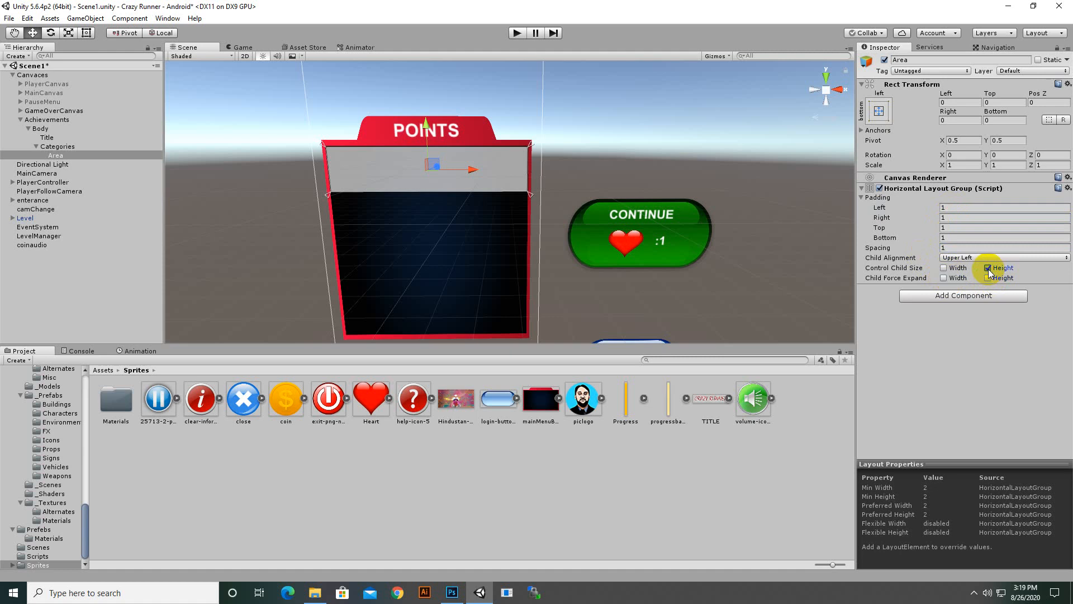
click(944, 269)
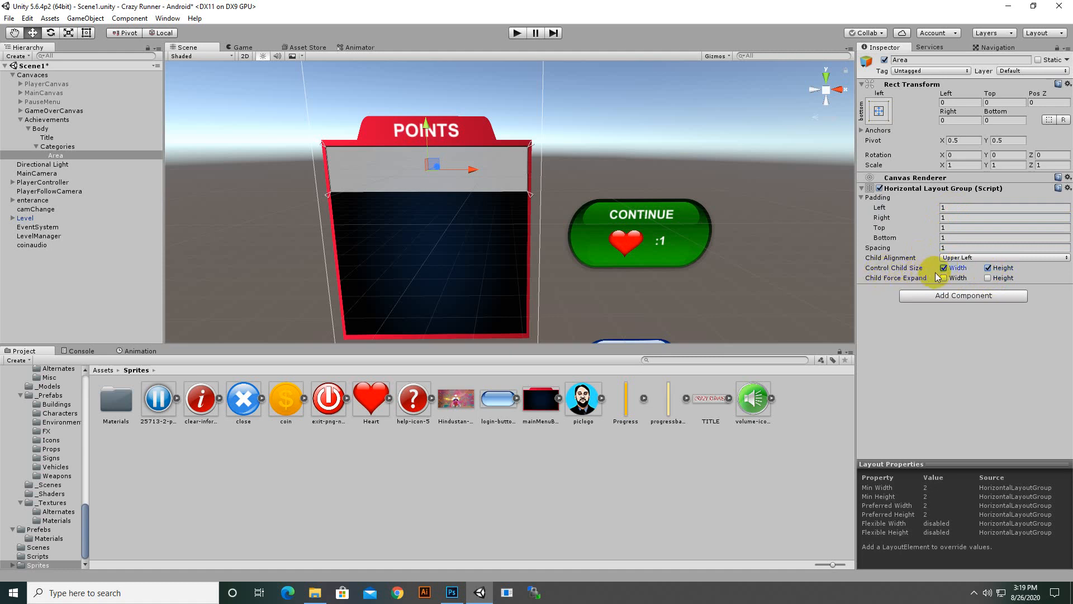
click(955, 259)
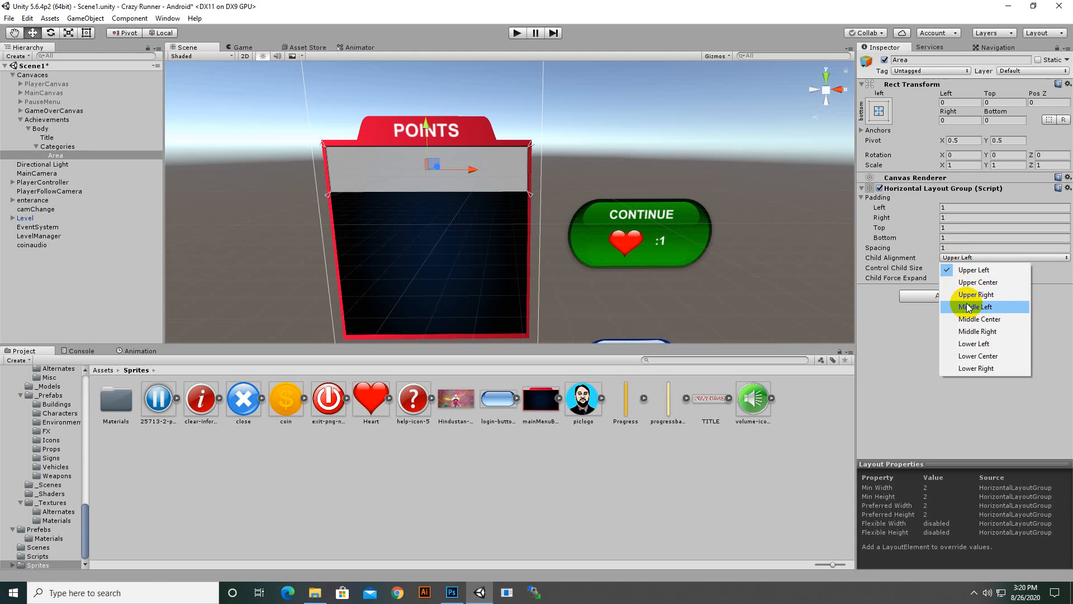
click(977, 319)
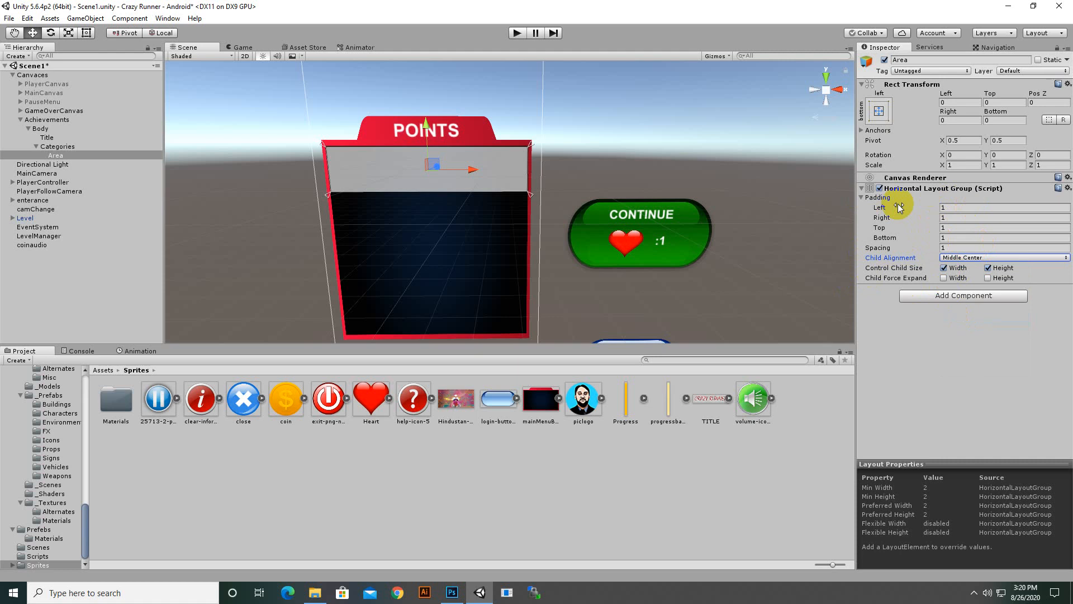
click(444, 193)
- Add a UI button under Area and rename it PlayerDetails
right_click(63, 155)
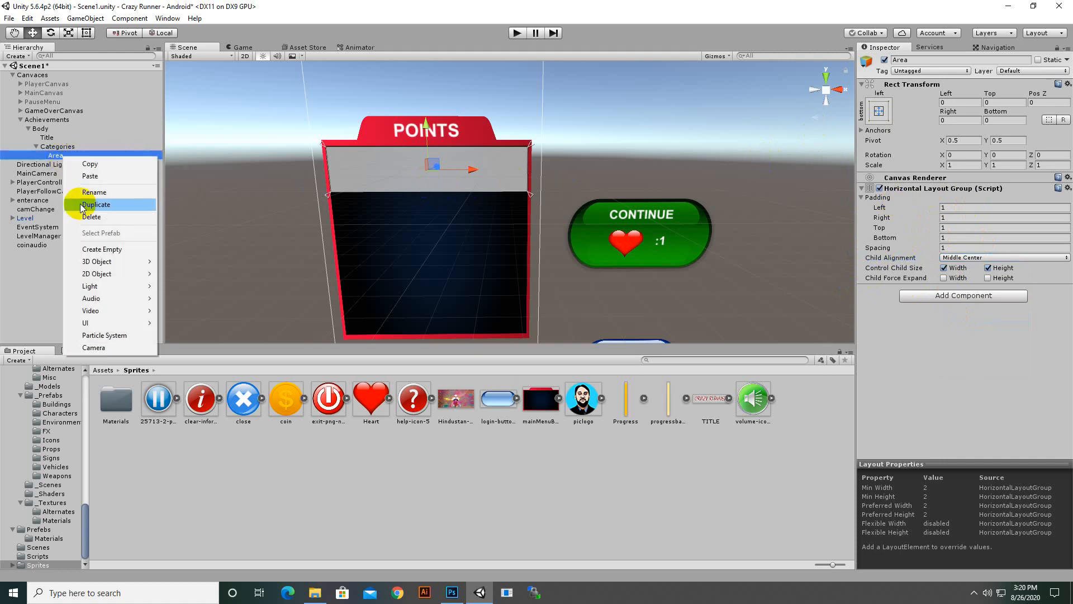
mouse_move(136, 324)
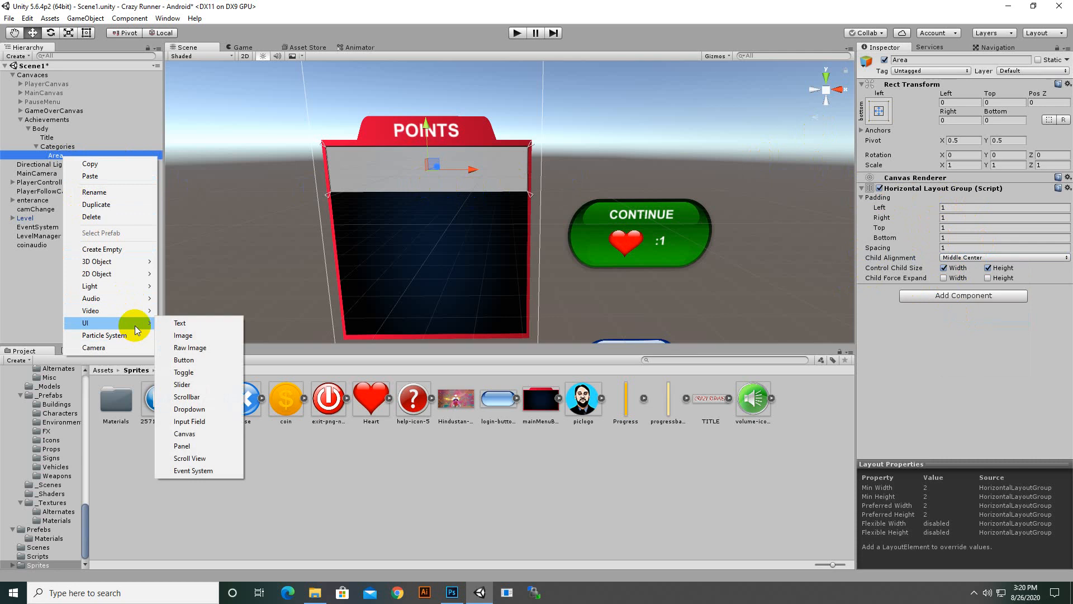
click(187, 365)
right_click(62, 165)
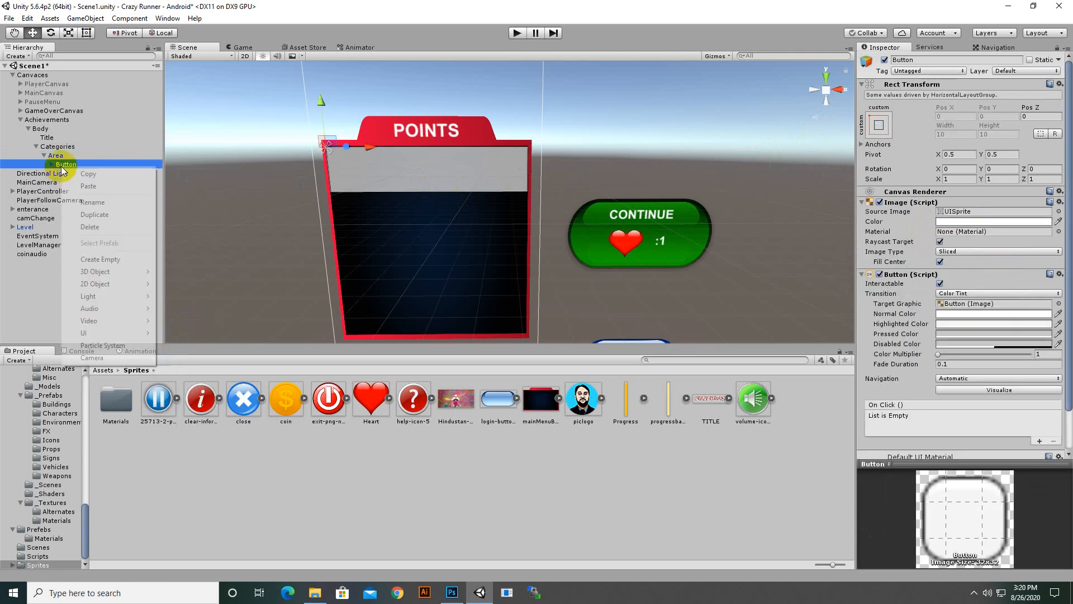
click(85, 203)
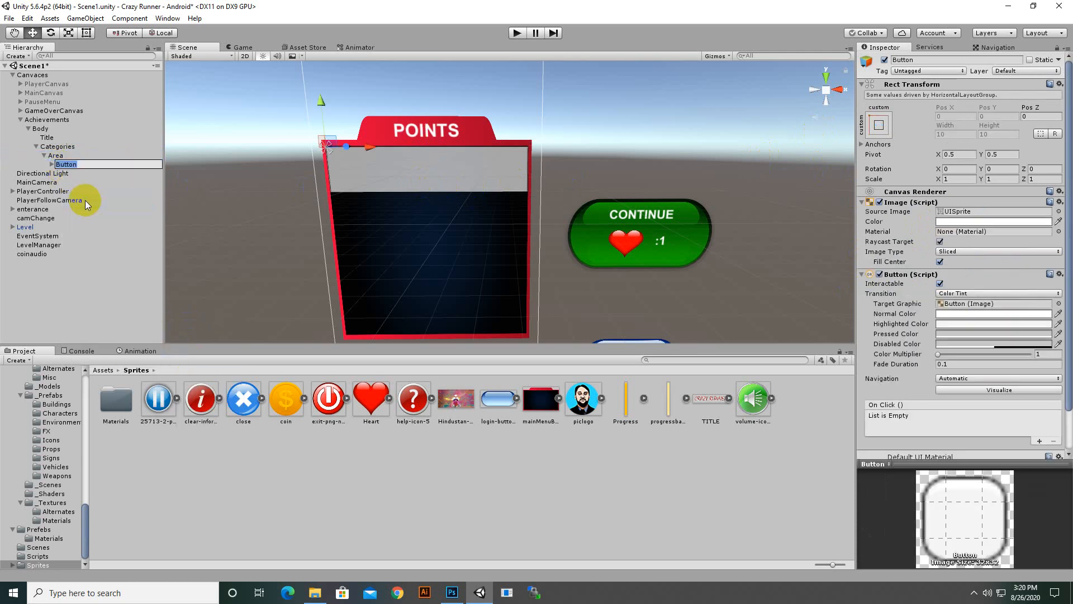
text(PlayerDetails)
key(Return)
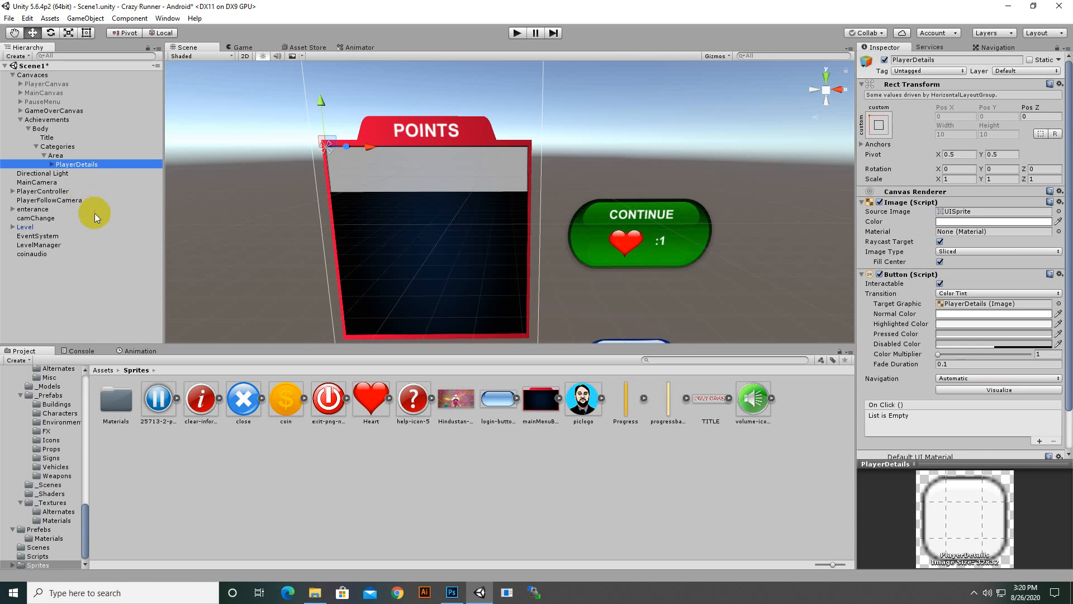
- Delete the PlayerDetails button's Text child and assign the login-button-icon-png-15 sprite as the button's source image
click(52, 164)
click(71, 173)
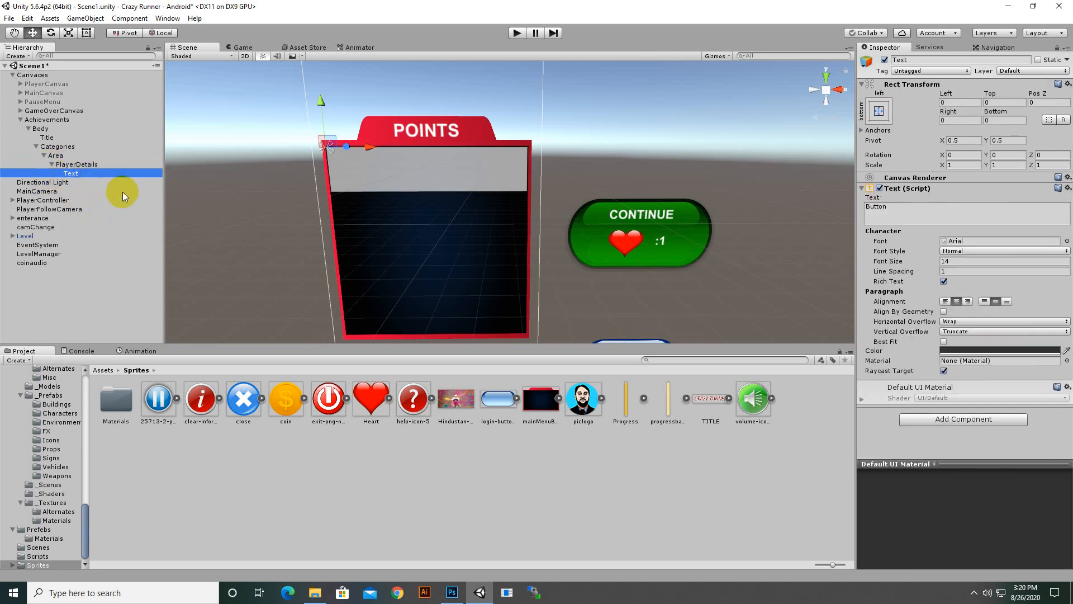
key(Delete)
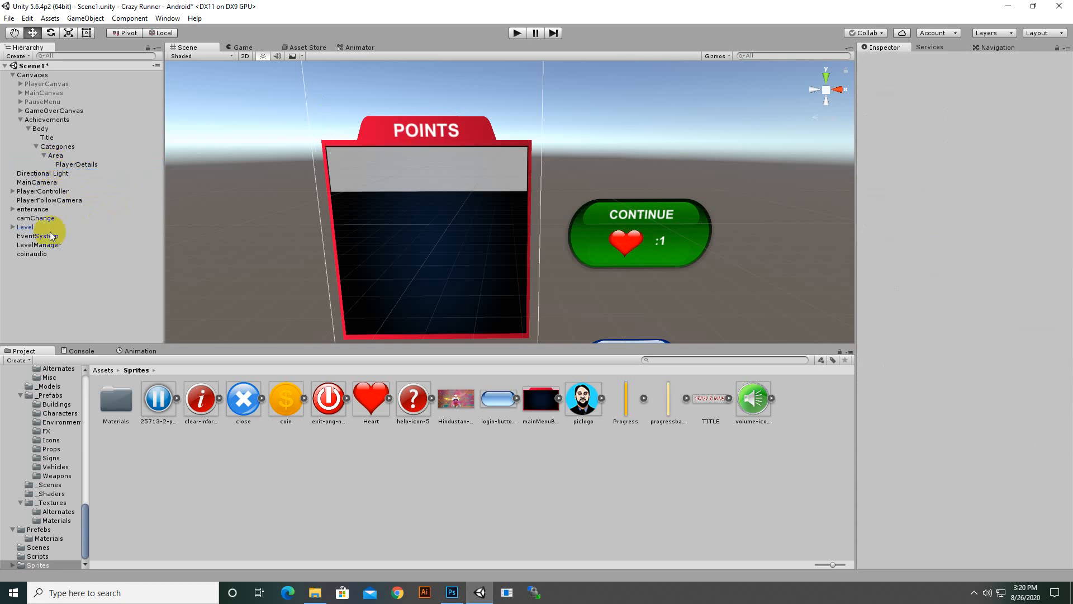
click(142, 162)
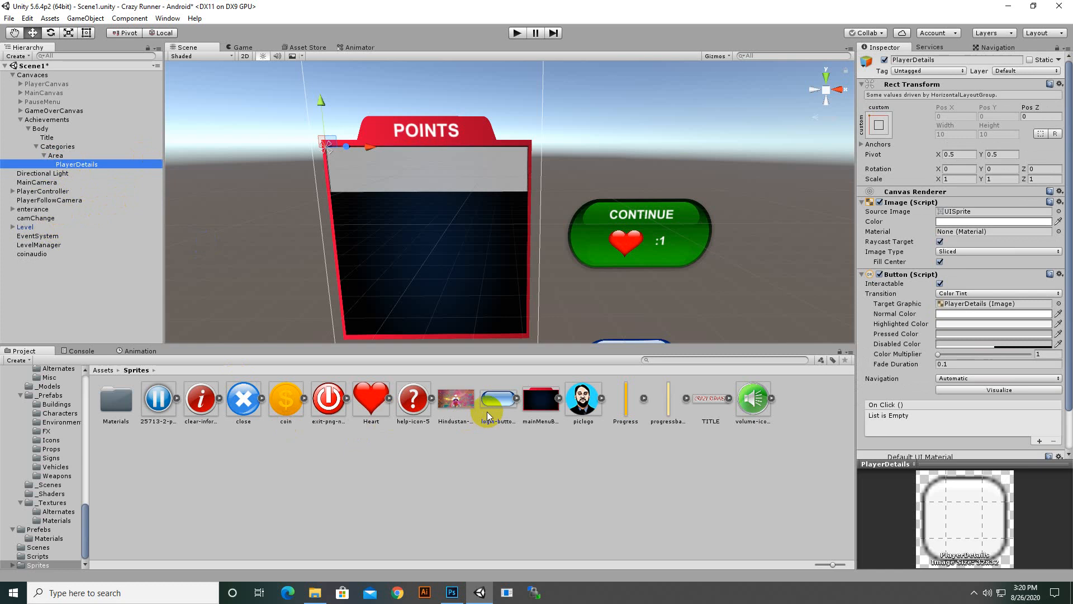
drag(488, 412, 946, 212)
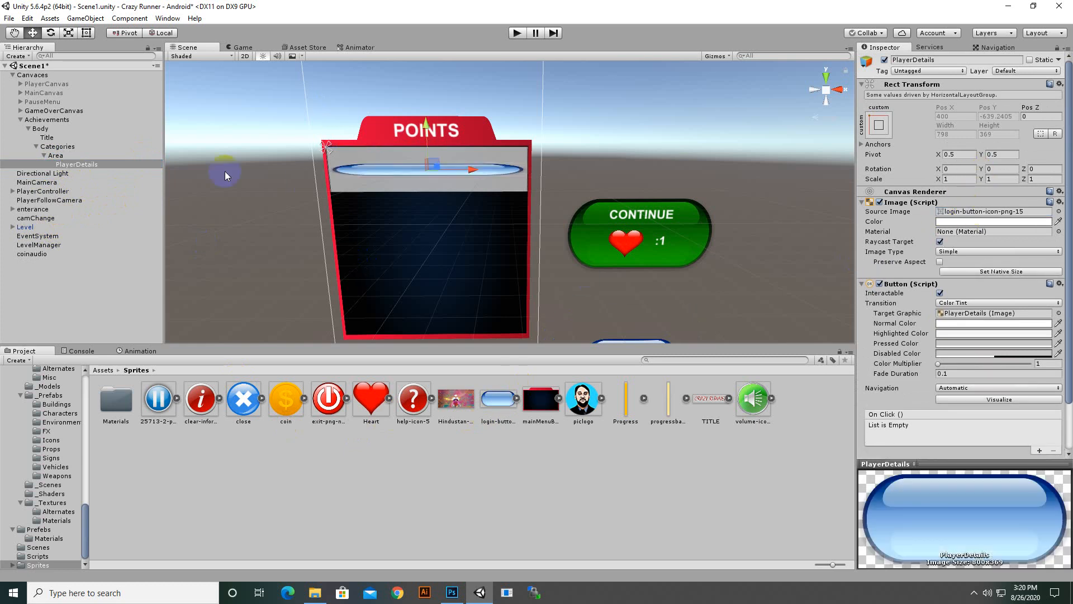
- Scale the PlayerDetails button to about 0.53 by 2.51 and try to move it left within the Categories strip
click(68, 32)
drag(473, 169, 430, 56)
key(w)
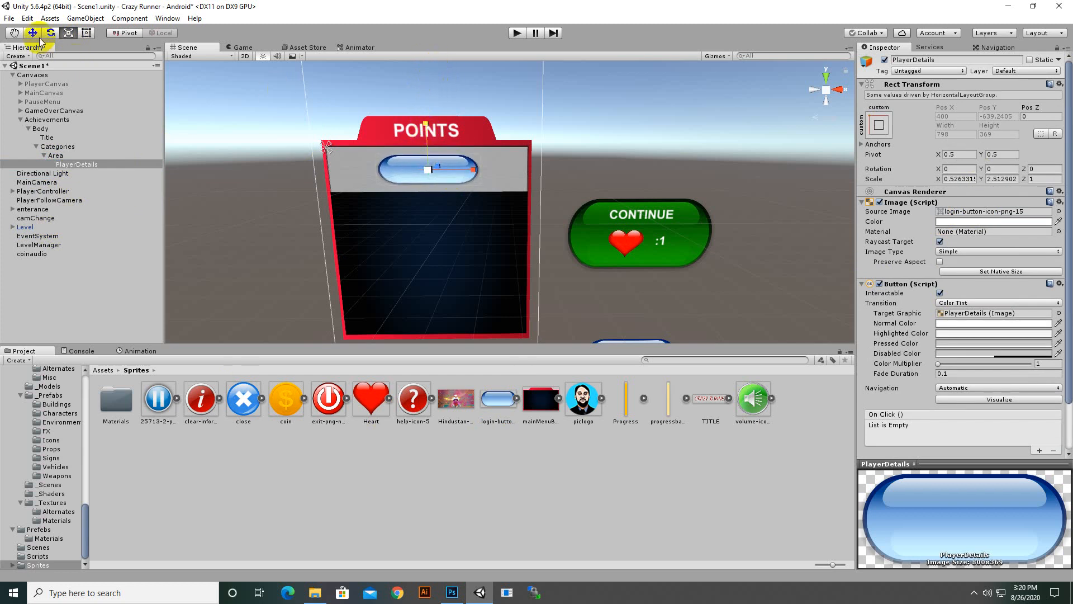
drag(472, 174, 449, 177)
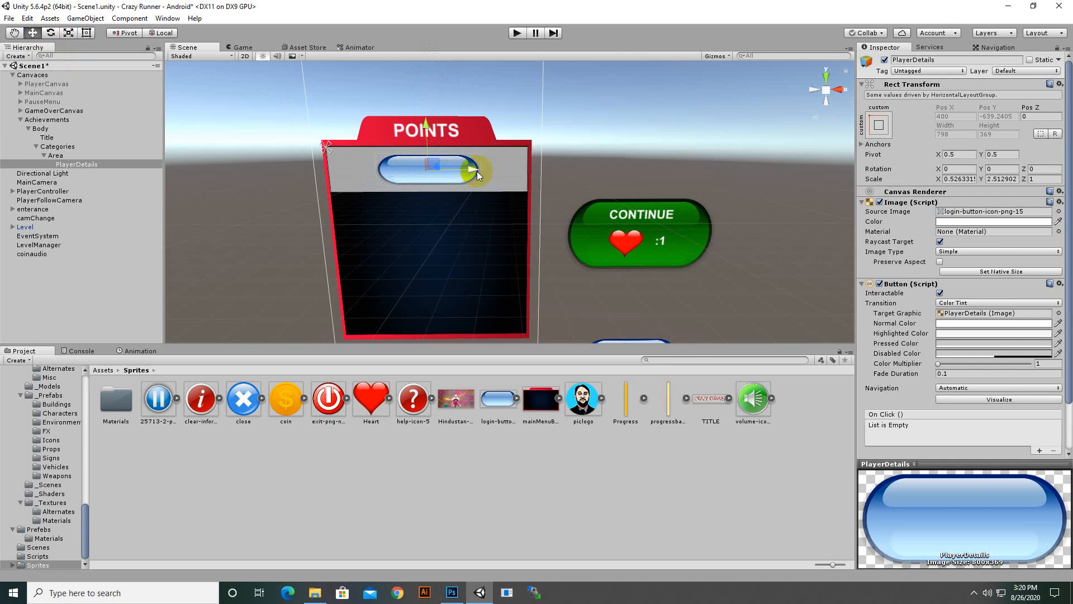
- Duplicate the PlayerDetails button under Area and rename the copy OtherDetails
click(85, 165)
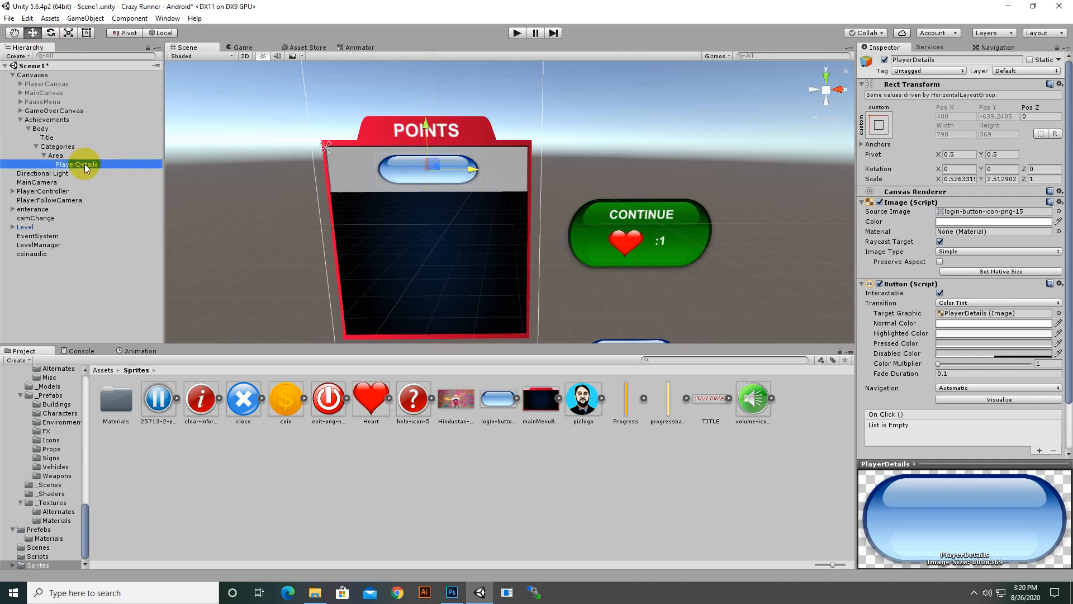
key(ctrl+d)
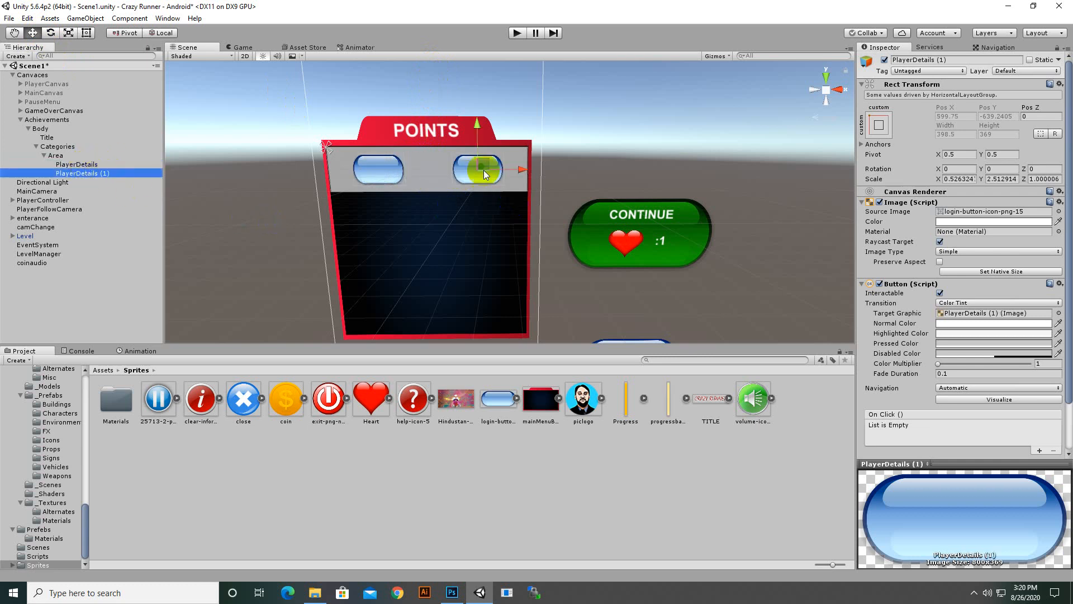
drag(484, 171, 504, 177)
right_click(71, 177)
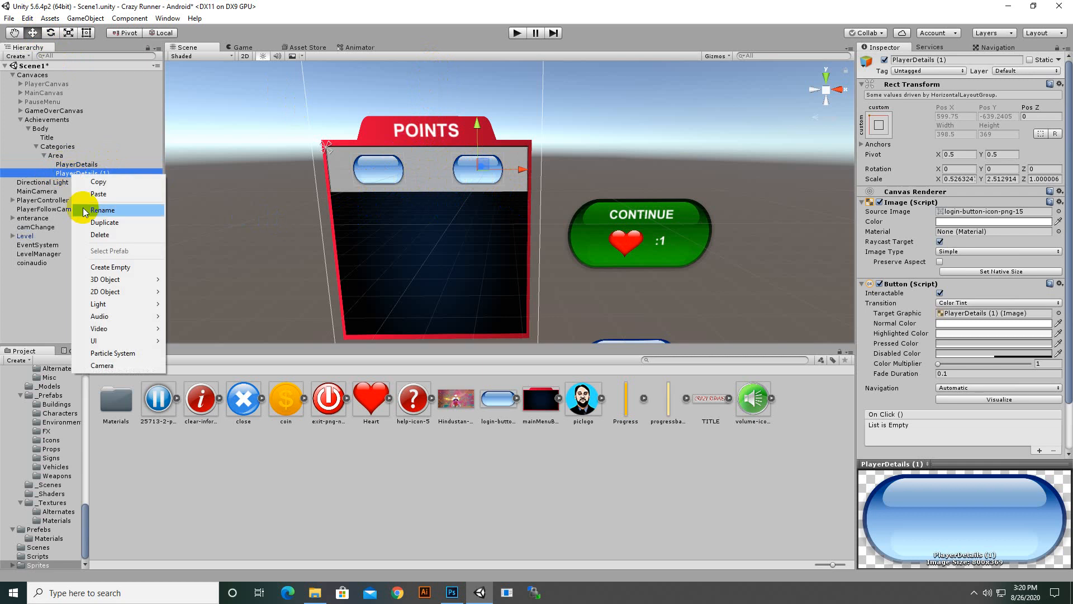
click(99, 208)
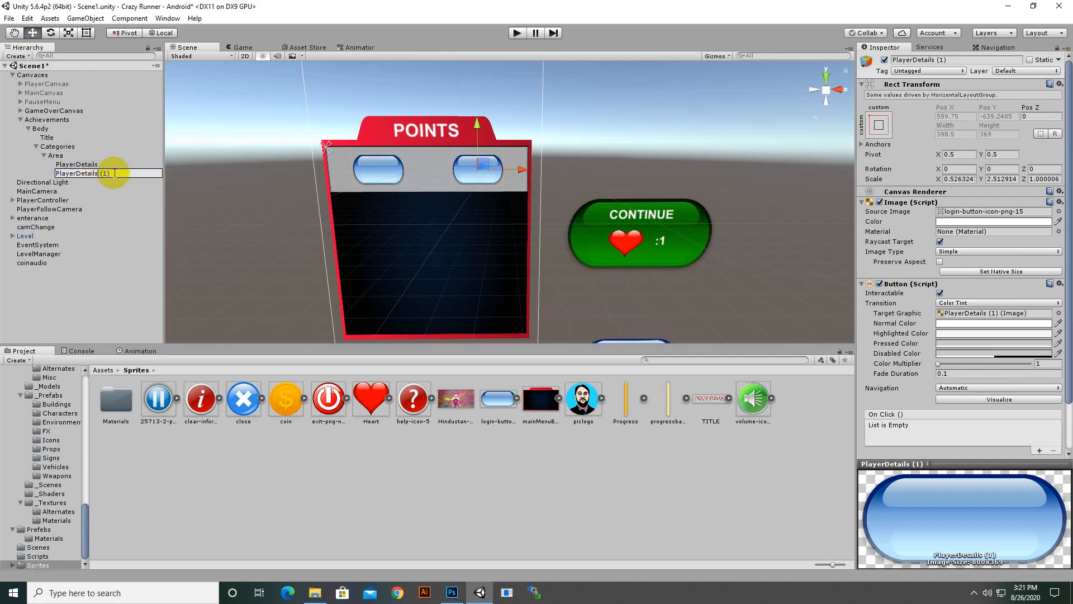
text(O)
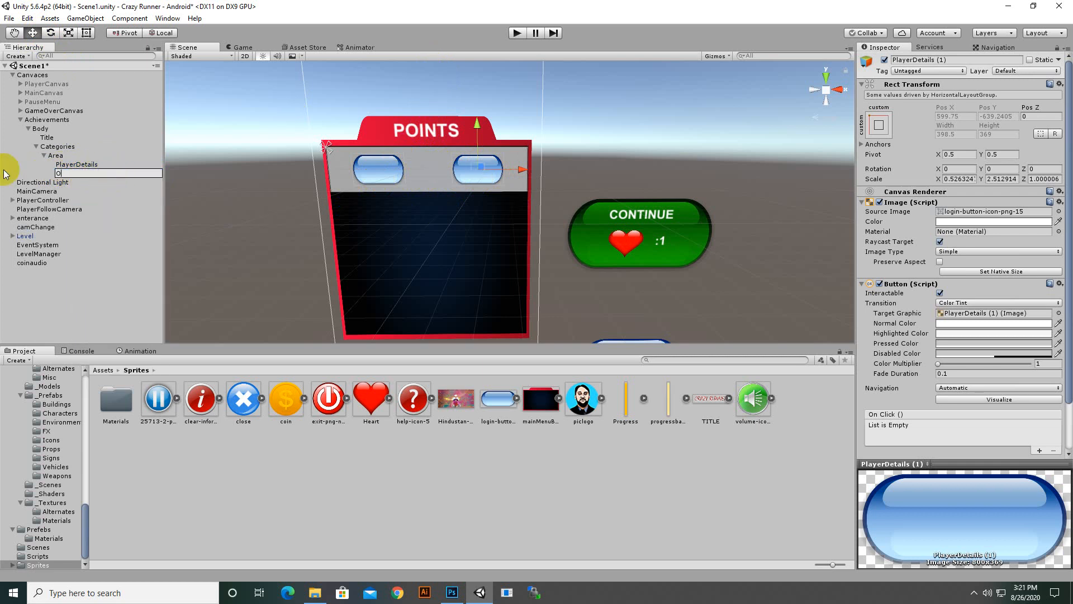
text(therDetails)
key(Return)
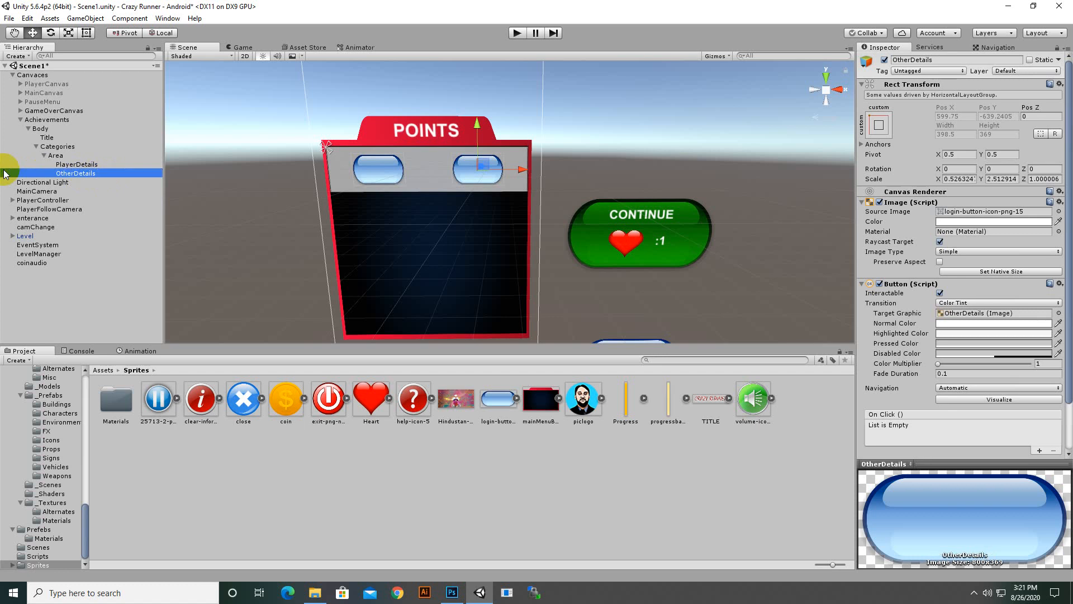
- Scale the PlayerDetails and OtherDetails buttons together to about 0.94 by 2.86 to fill the Categories strip
ctrl+click(107, 164)
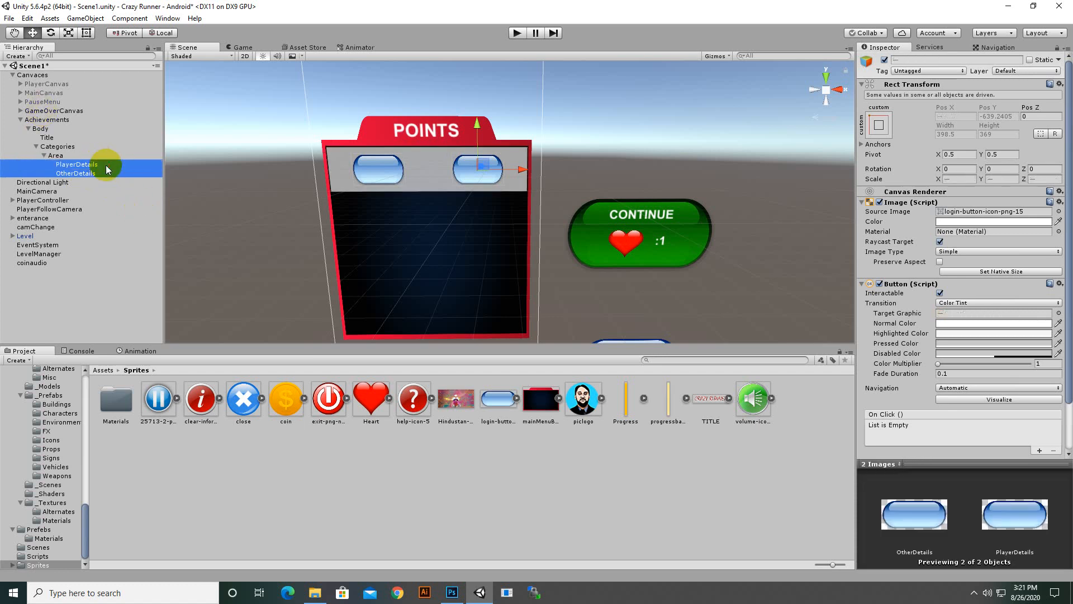
click(70, 34)
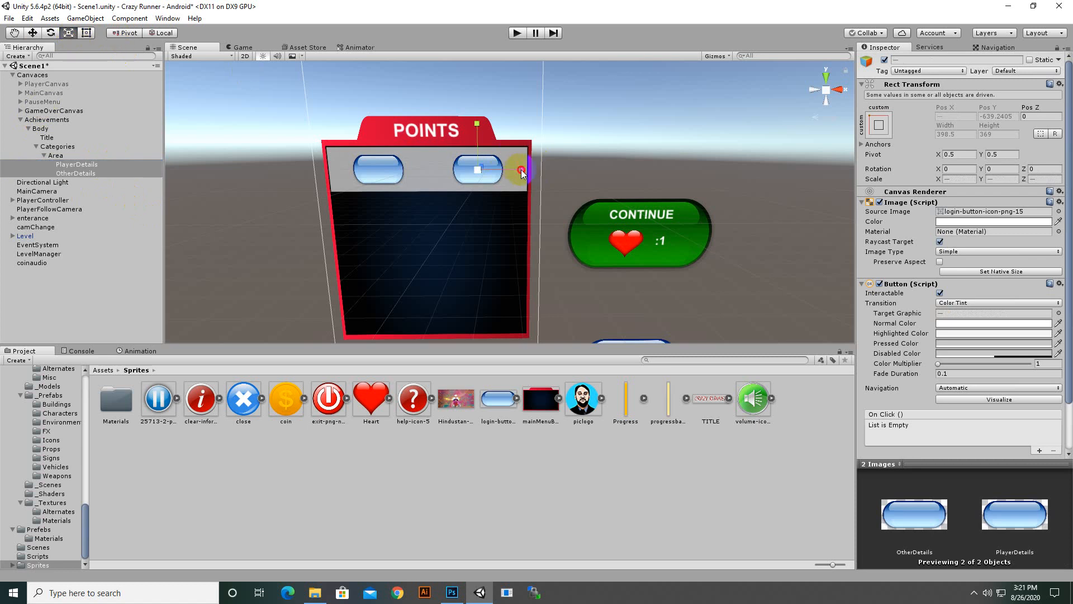
drag(521, 169, 546, 176)
drag(550, 178, 522, 170)
drag(478, 125, 478, 119)
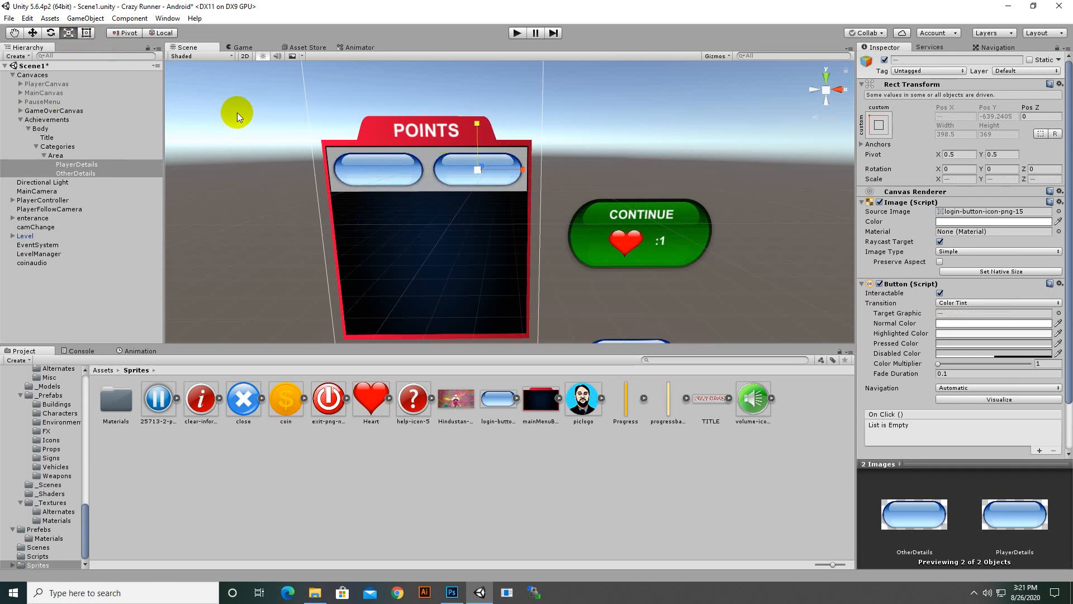
click(33, 33)
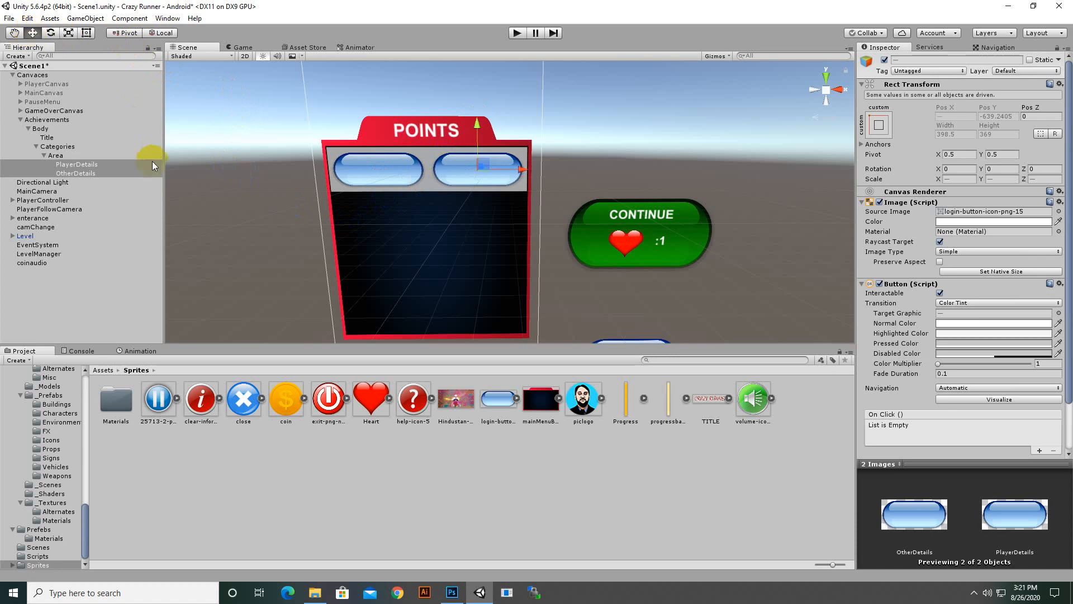
- Add a UI Text object, make it a child of PlayerDetails, and set its Pos X and Pos Y to 0
right_click(52, 120)
click(168, 289)
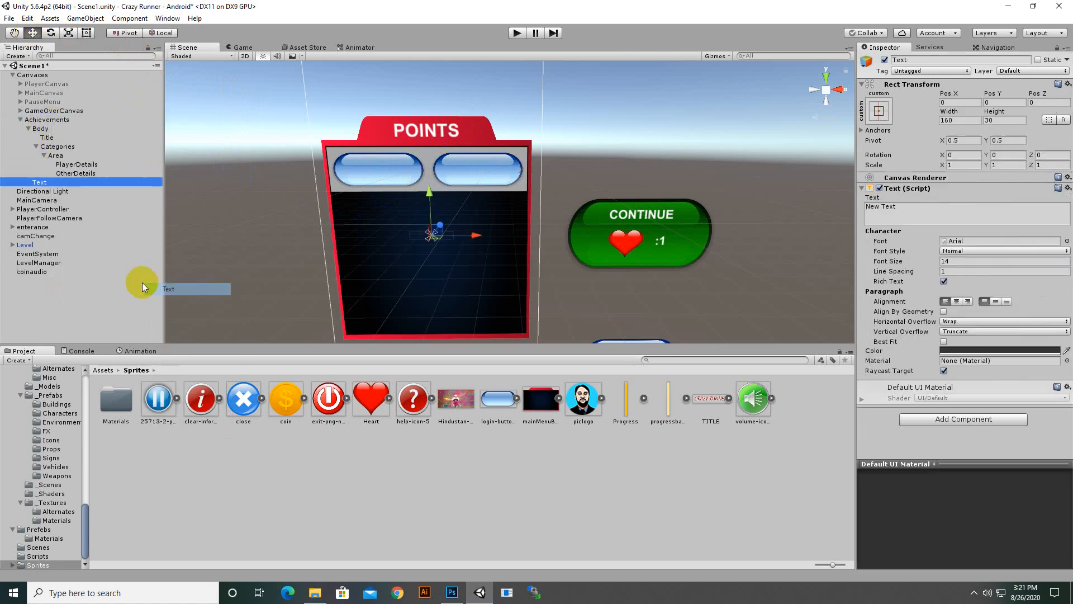
drag(48, 185, 76, 164)
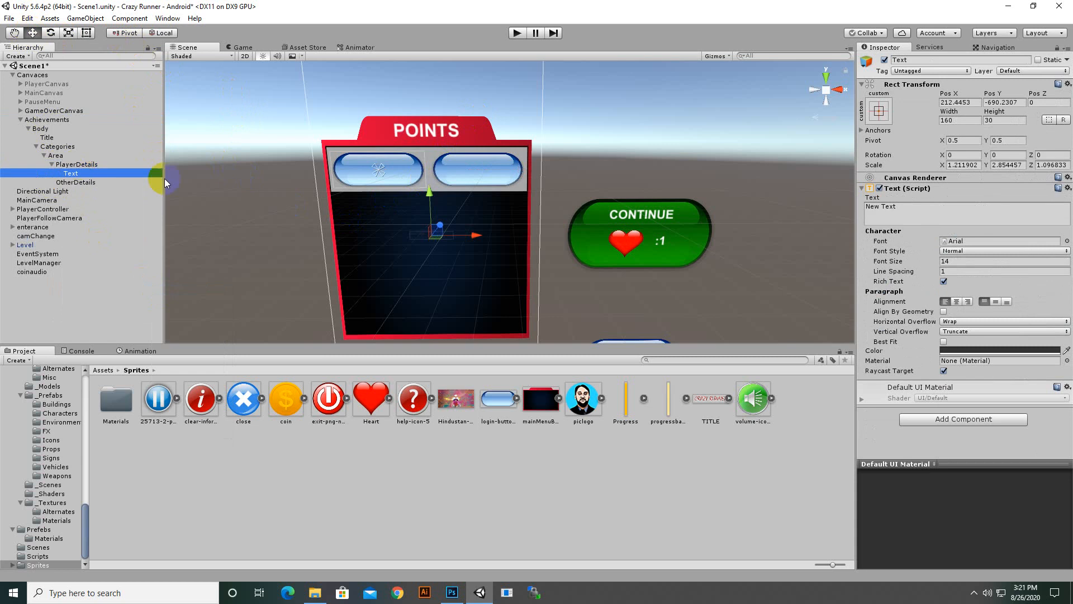
click(960, 102)
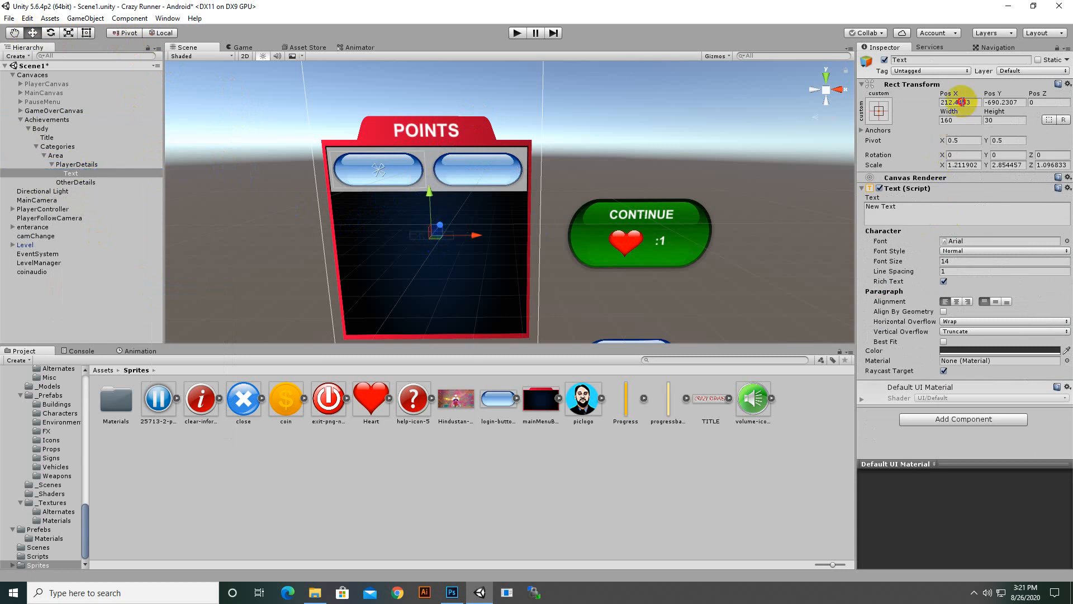
text(0)
click(1000, 102)
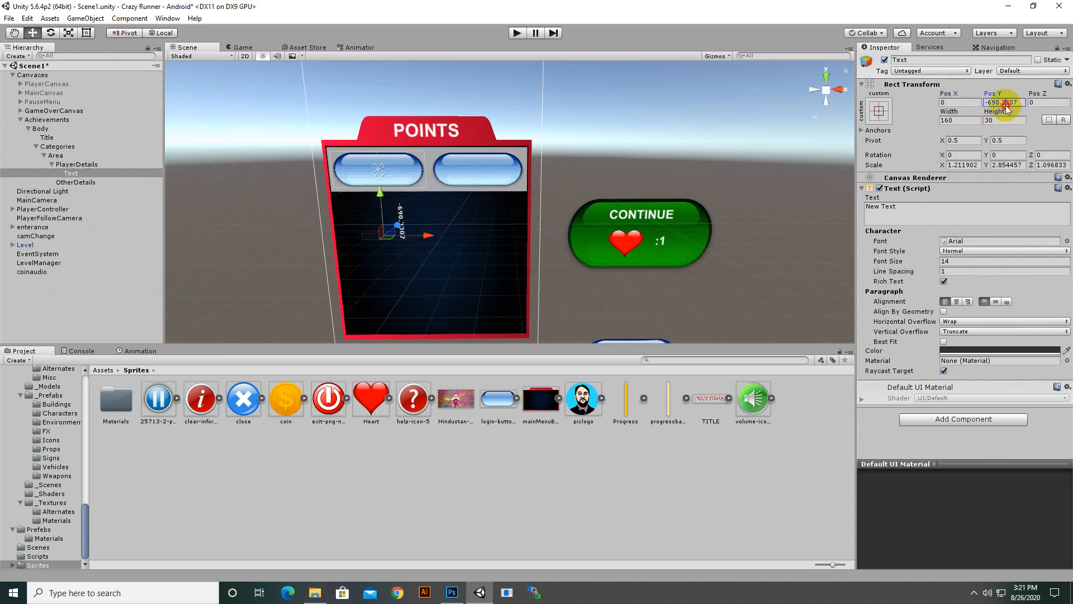
text(0)
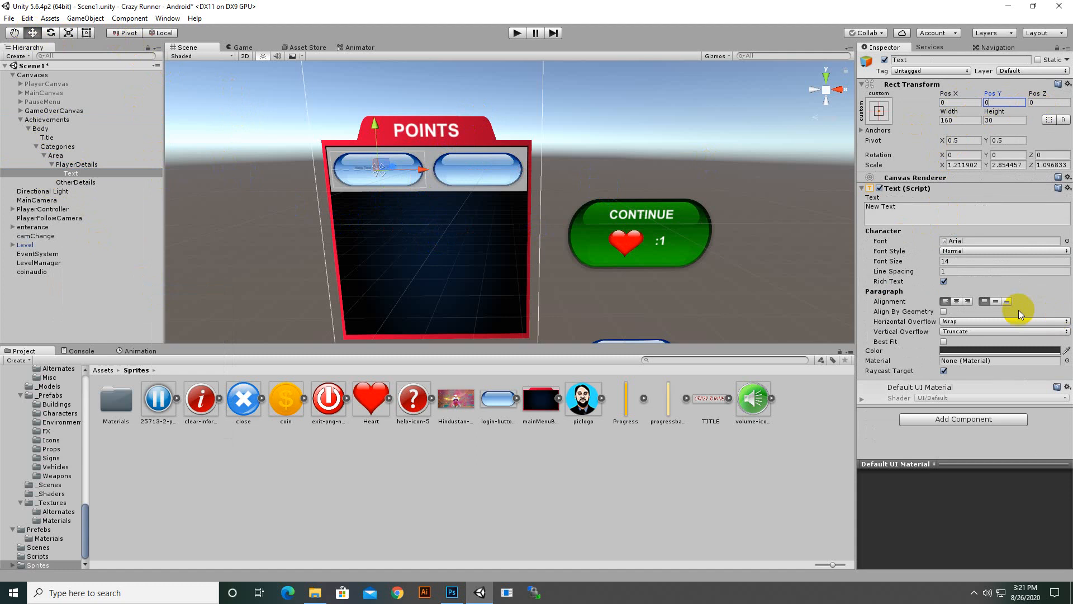
- Set the button label's text to "Player Details" in Bold at font size 36
click(954, 219)
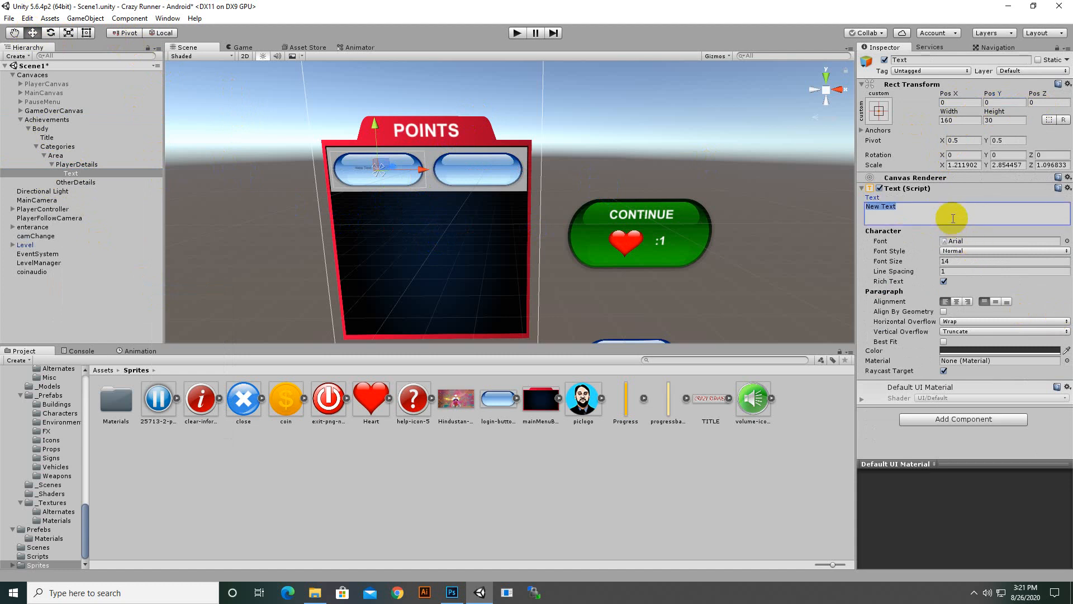
text(Player Details)
click(957, 252)
click(960, 271)
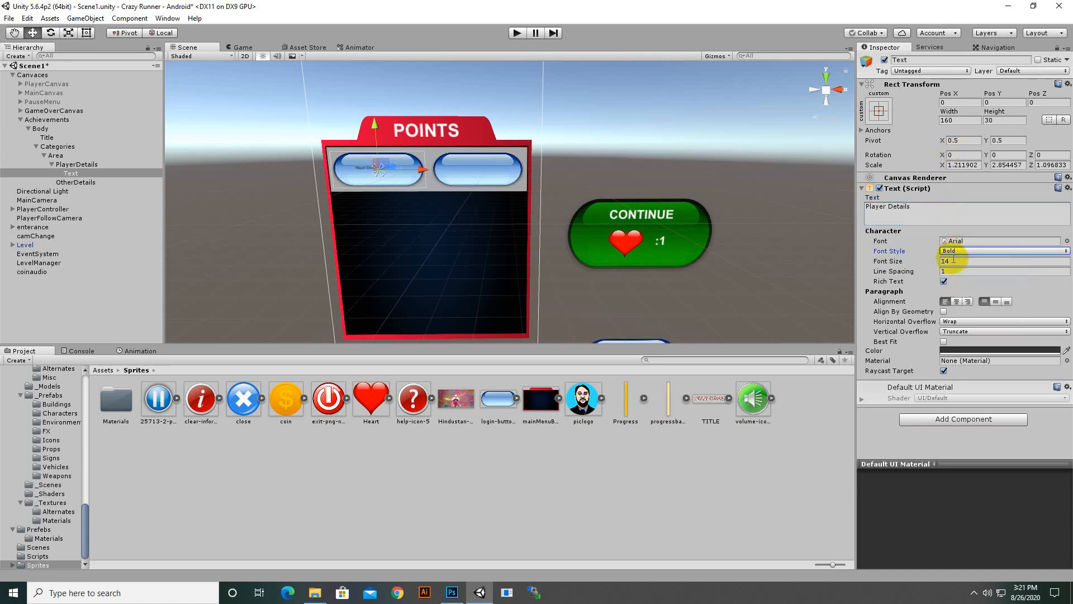
click(962, 261)
text(36)
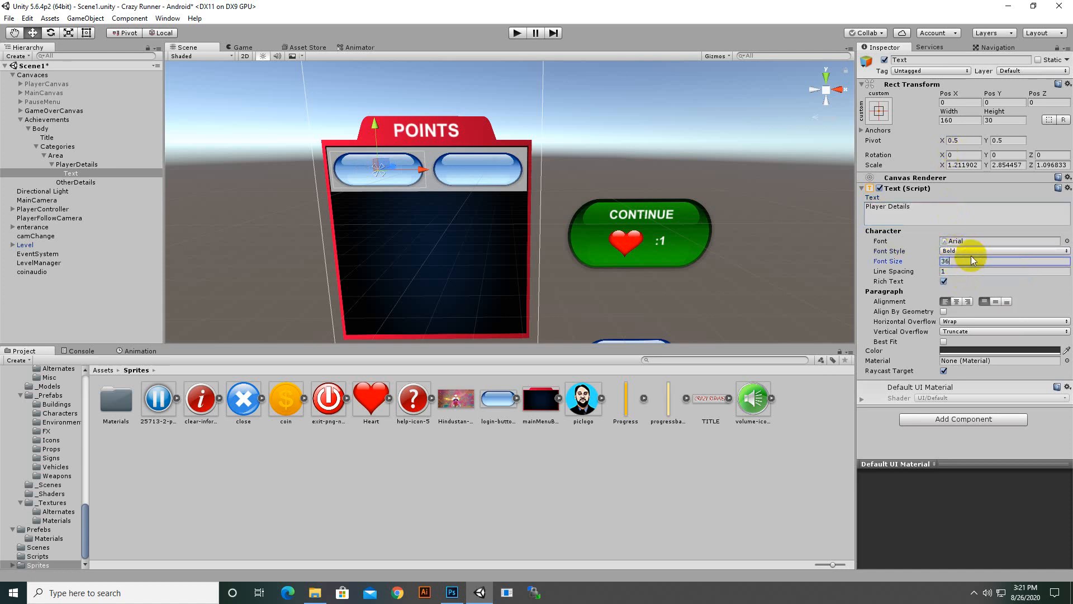
- Set the Player Details label's color to white (FFFFFF)
click(963, 350)
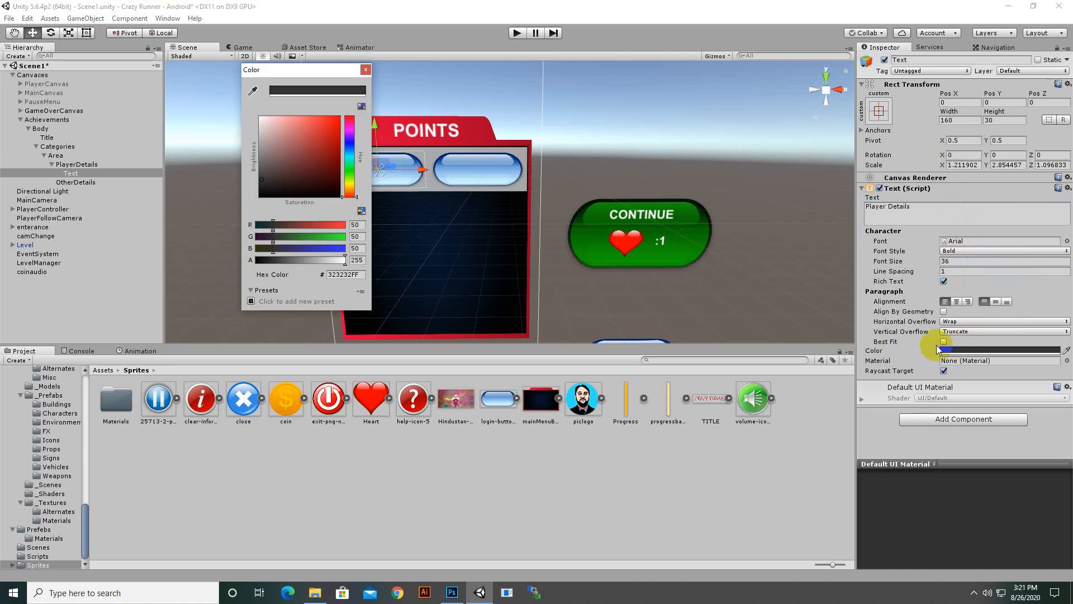
click(944, 342)
click(944, 342)
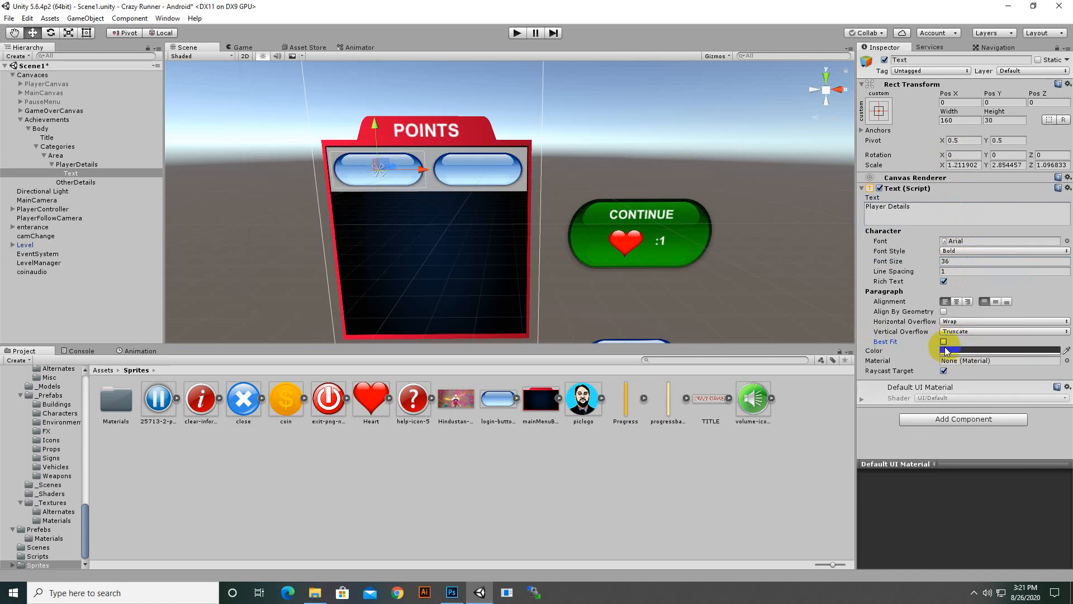
click(951, 350)
drag(303, 156, 260, 116)
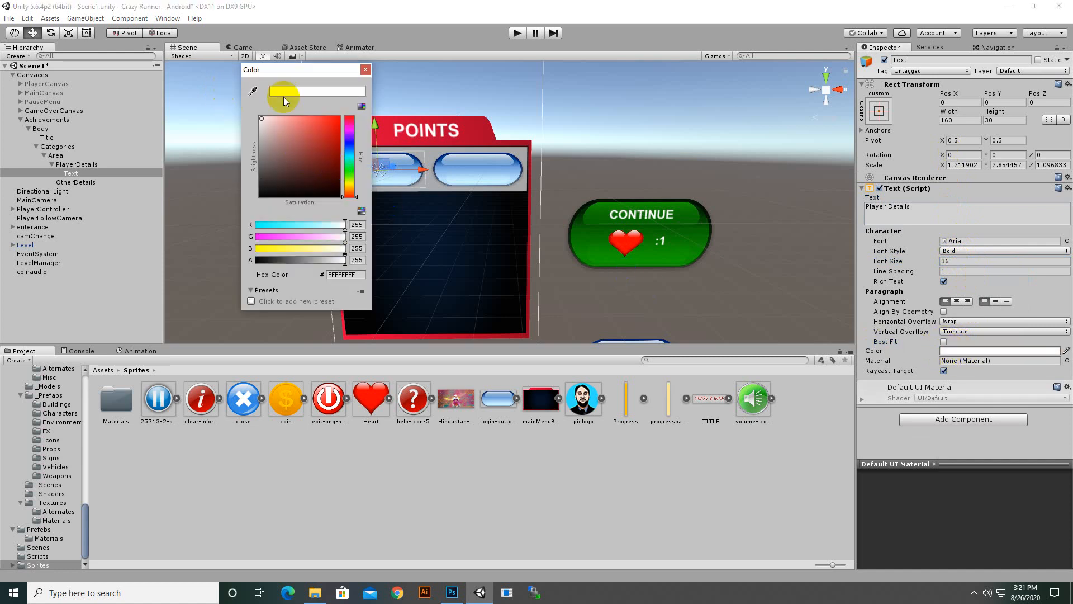
click(366, 70)
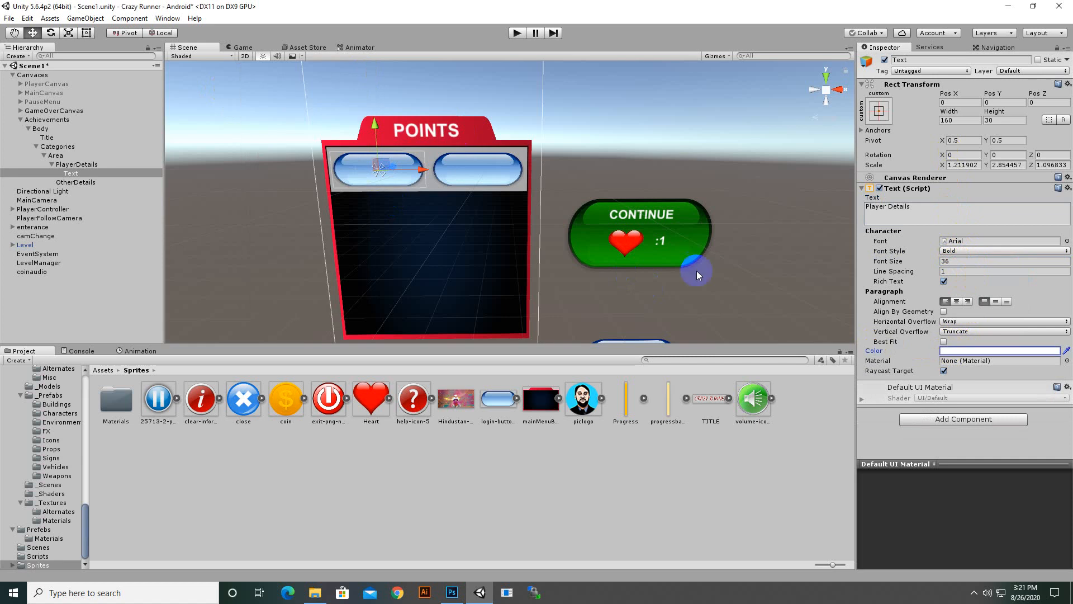
- Center the Player Details label horizontally and vertically, and set its horizontal and vertical overflow to Overflow
click(959, 301)
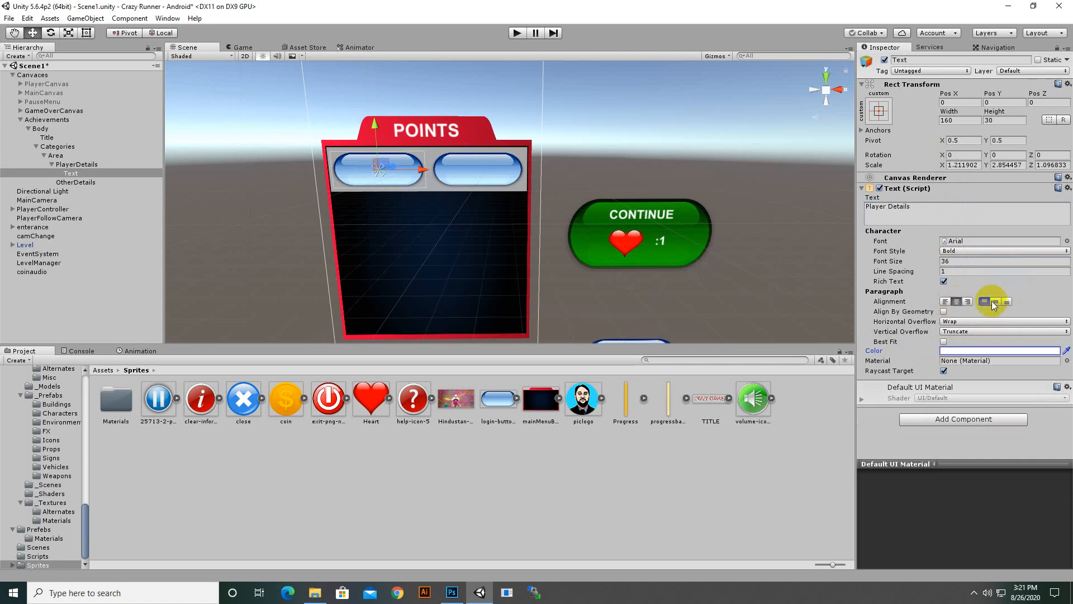
click(1005, 321)
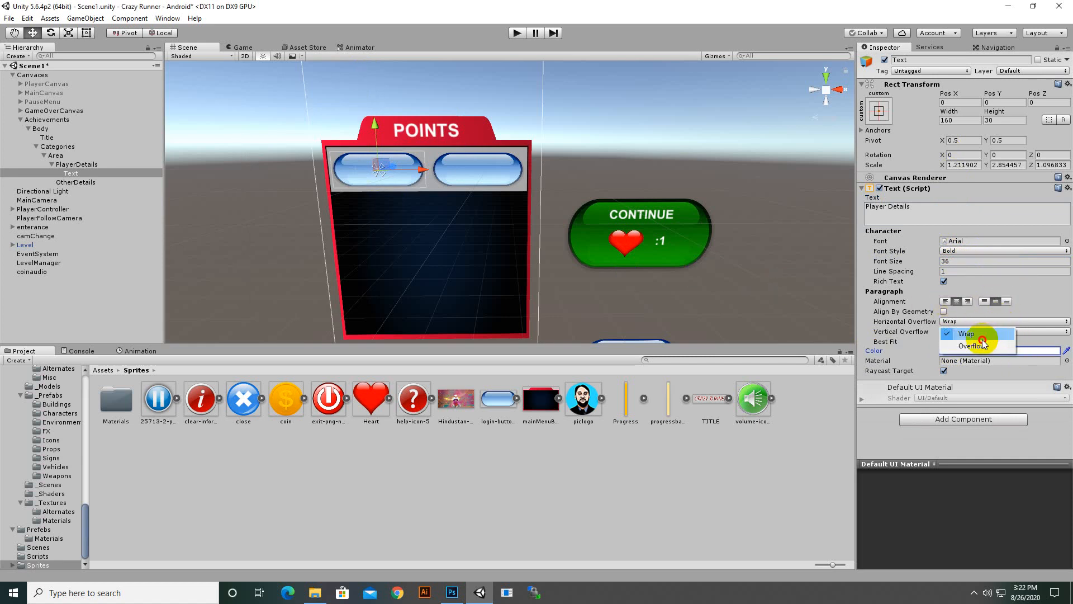
click(985, 345)
click(986, 332)
click(972, 355)
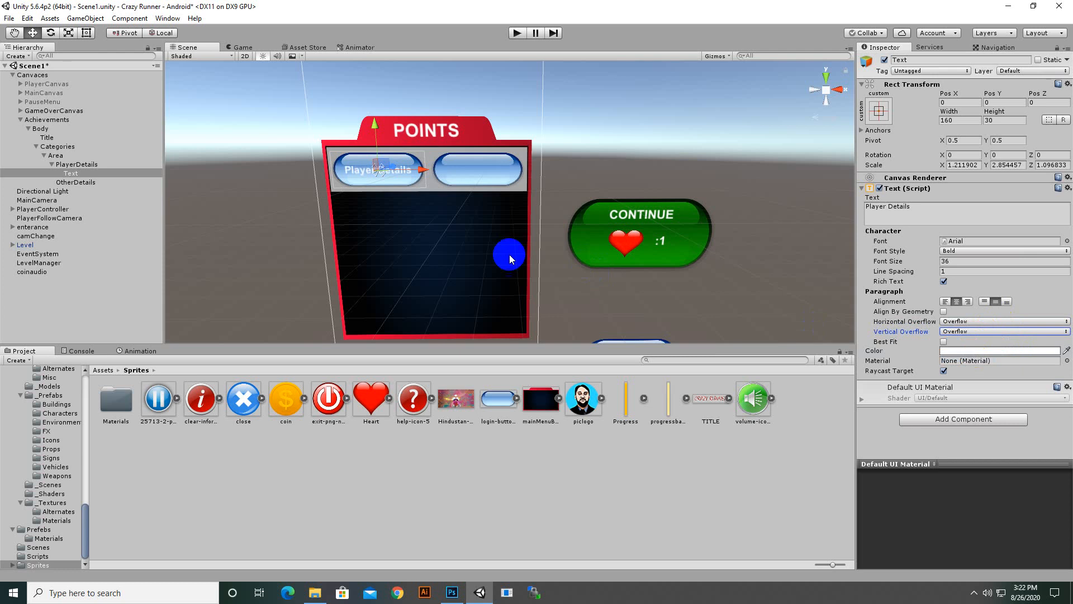
- Try red (FF0000) as the Player Details label's color and return it to white
middle_drag(417, 209, 530, 219)
scroll(502, 204, up, 3)
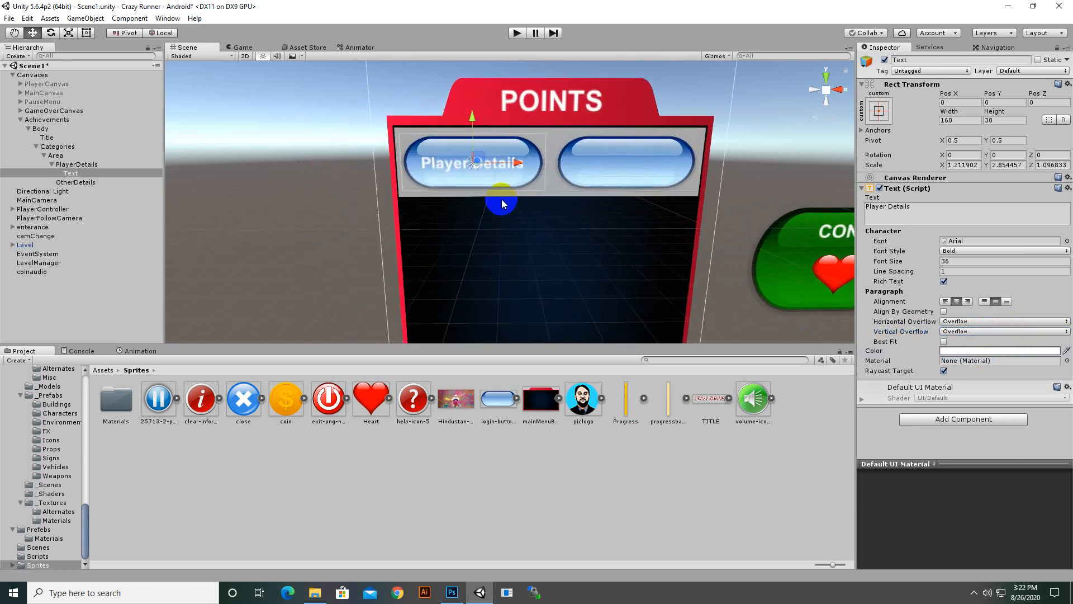
click(962, 352)
click(320, 128)
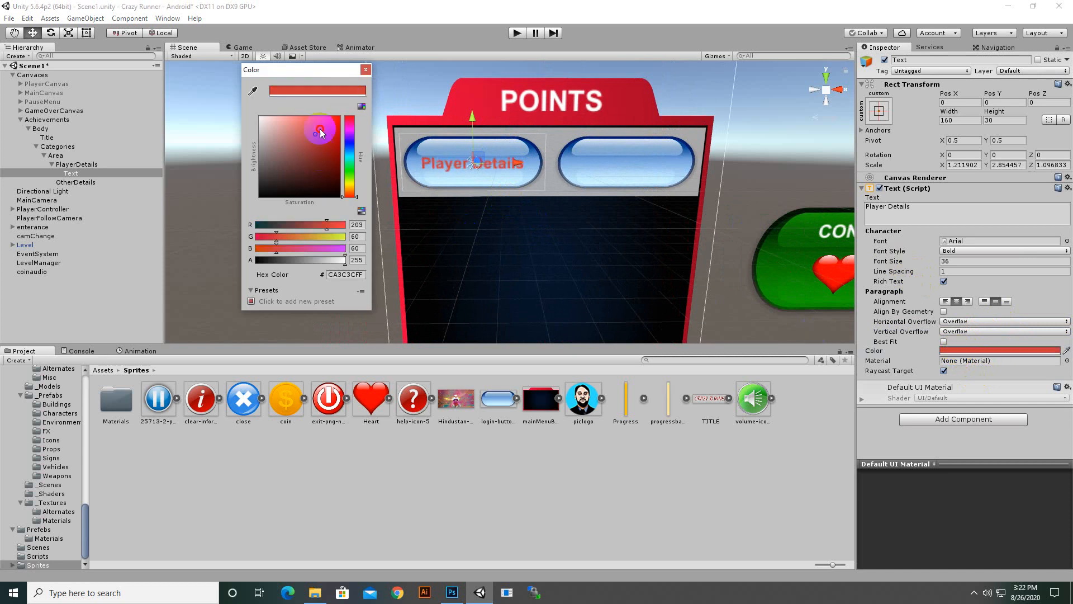
drag(320, 128, 354, 95)
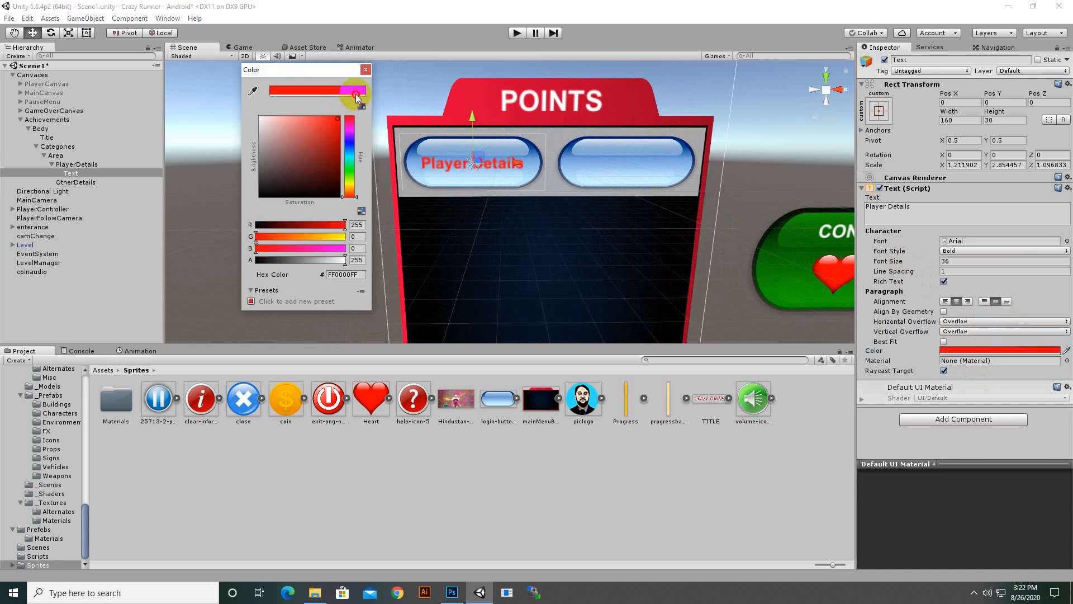
mouse_move(356, 94)
mouse_down()
mouse_move(303, 149)
mouse_move(241, 103)
mouse_move(293, 128)
mouse_move(353, 84)
mouse_move(201, 118)
mouse_up()
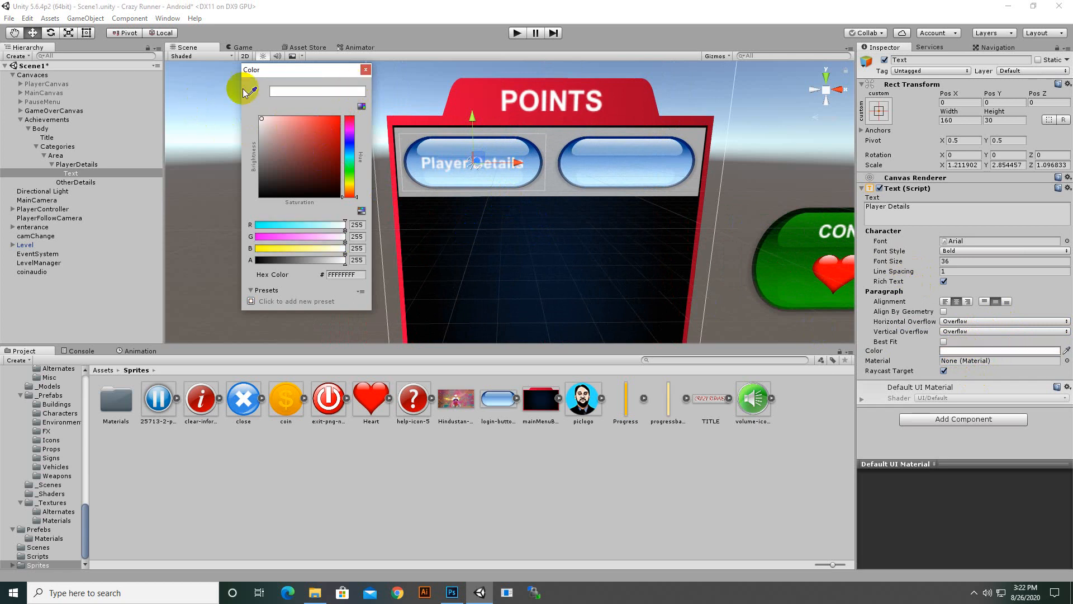
click(365, 69)
- Set the PlayerDetails button's image color to red (FF0000)
click(91, 166)
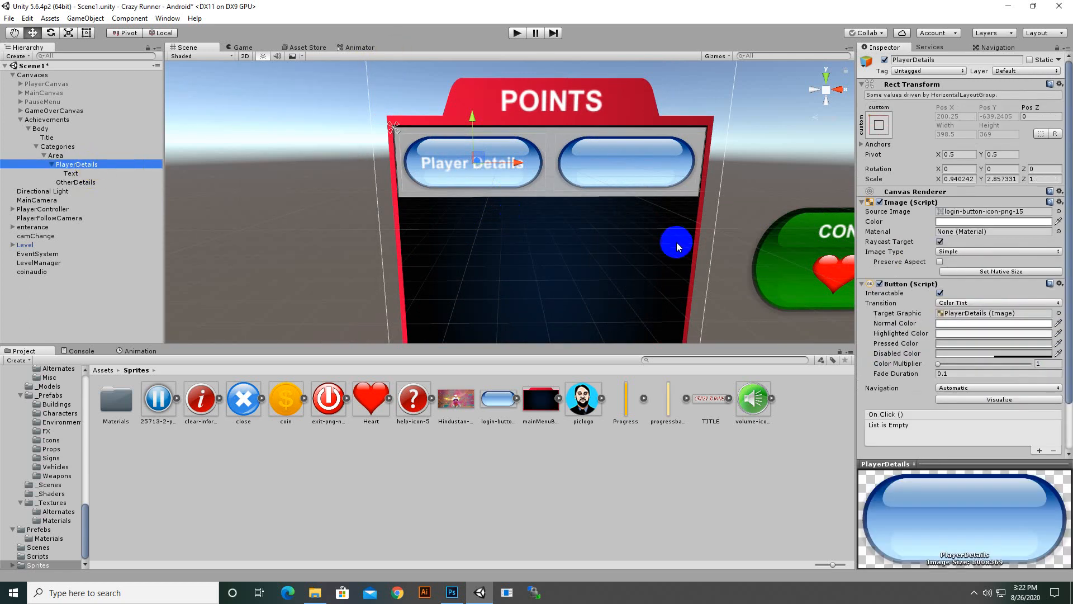
click(1001, 222)
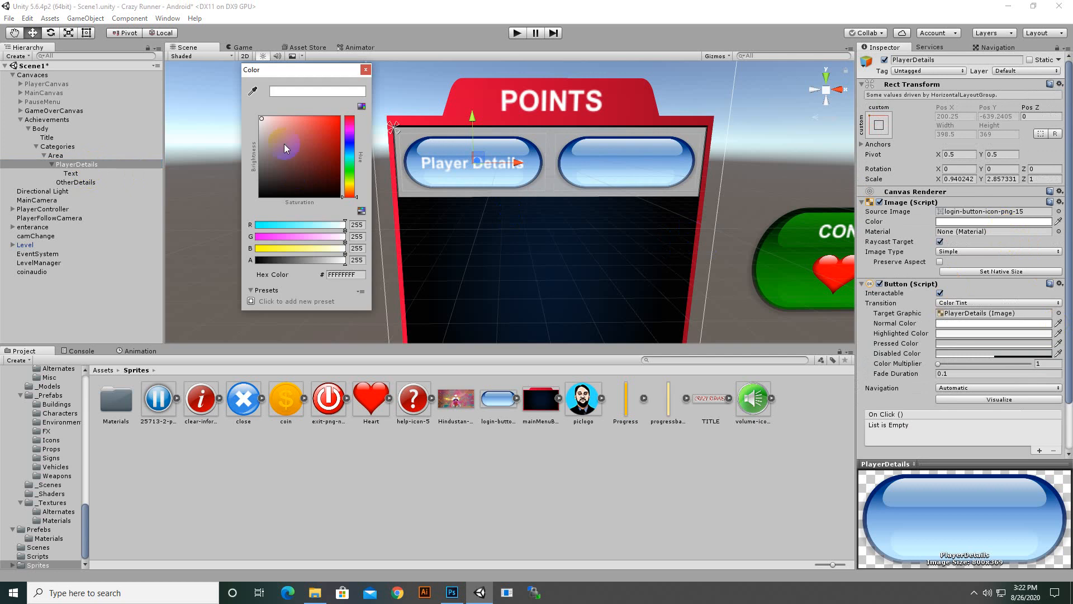
mouse_move(288, 137)
mouse_down()
mouse_move(334, 108)
mouse_move(303, 99)
mouse_move(383, 90)
mouse_up()
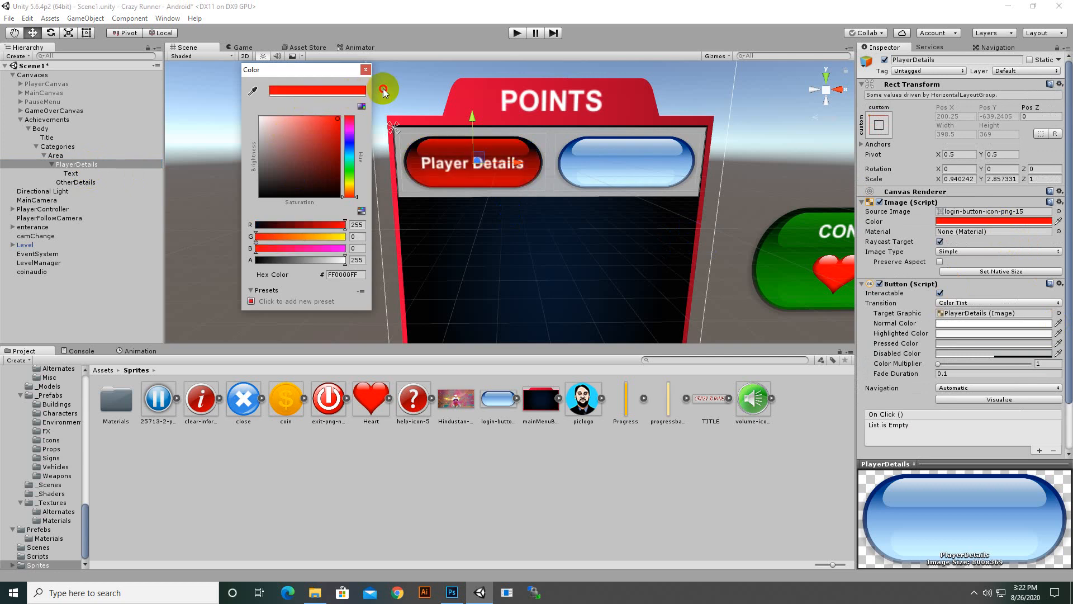
click(366, 70)
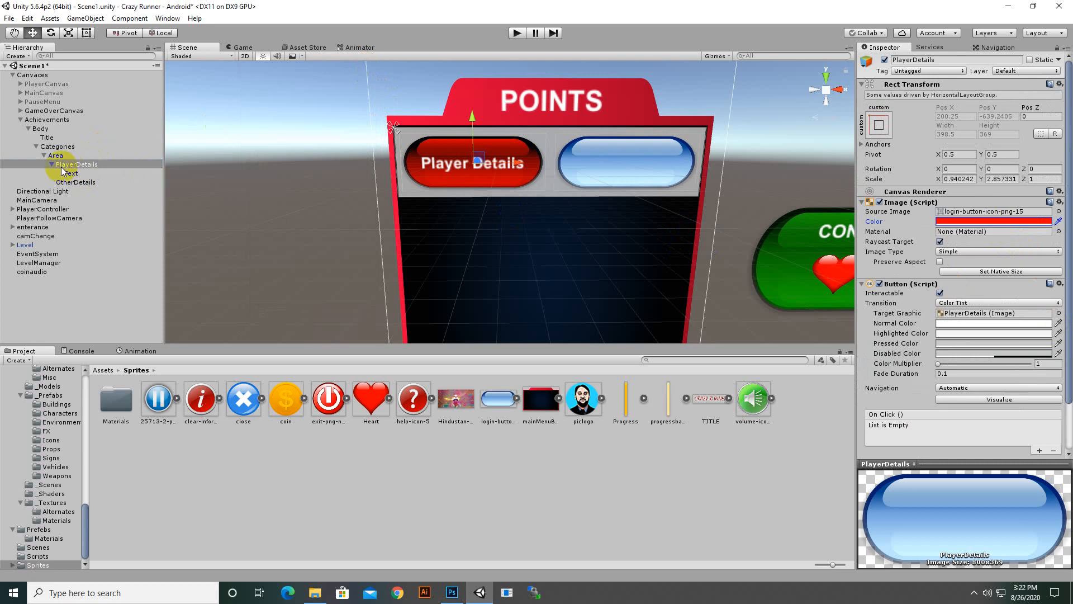
- Tint the OtherDetails button's image red (FF0000) to match the PlayerDetails button
click(76, 182)
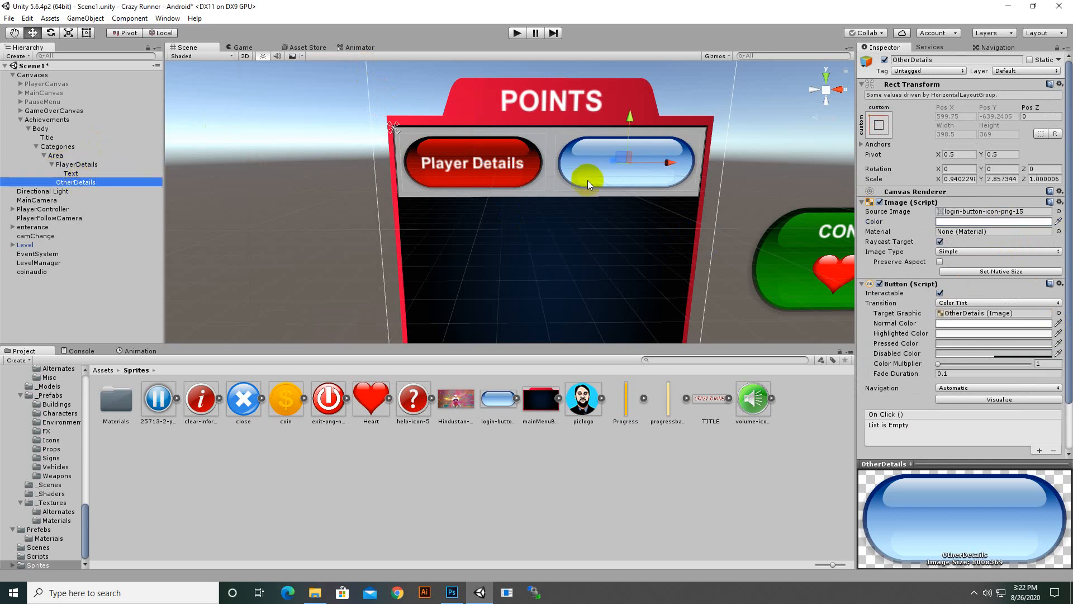
click(956, 220)
drag(299, 176, 396, 85)
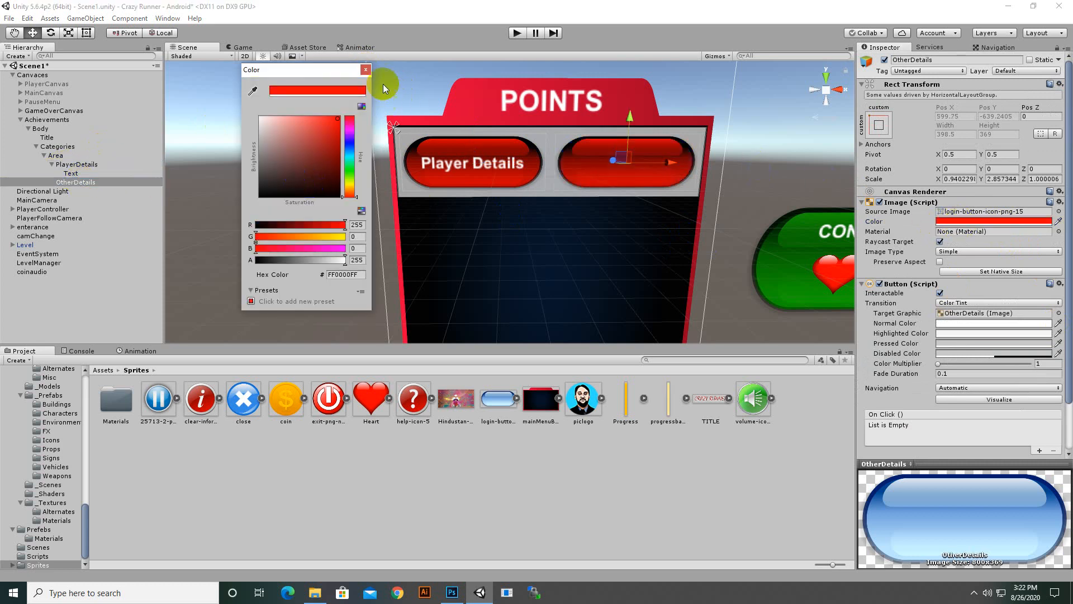
- Delete the unlabeled OtherDetails button from the Categories Area
click(365, 69)
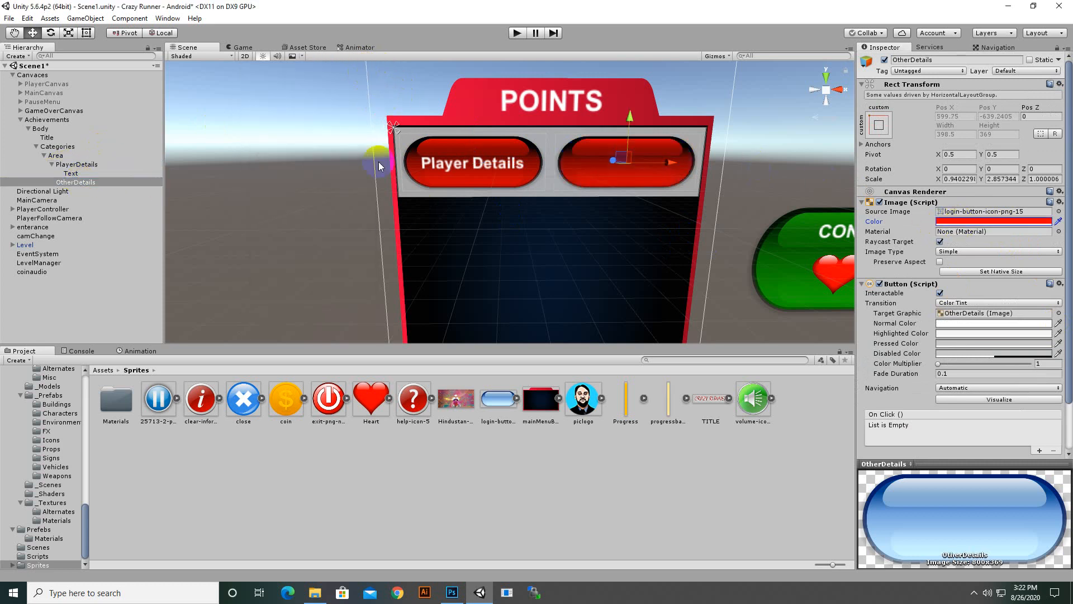
click(75, 165)
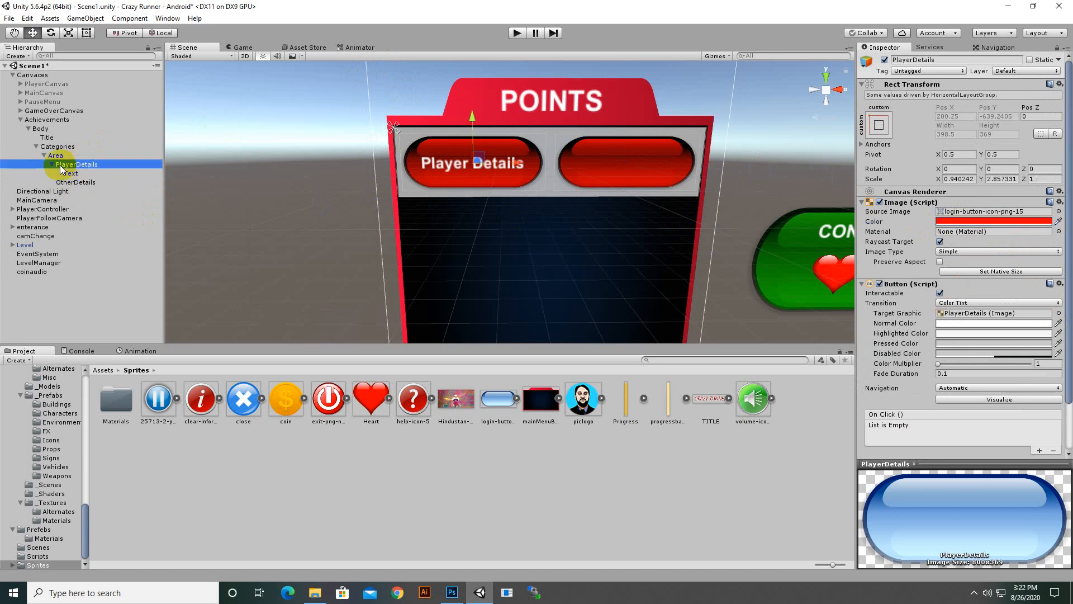
click(51, 165)
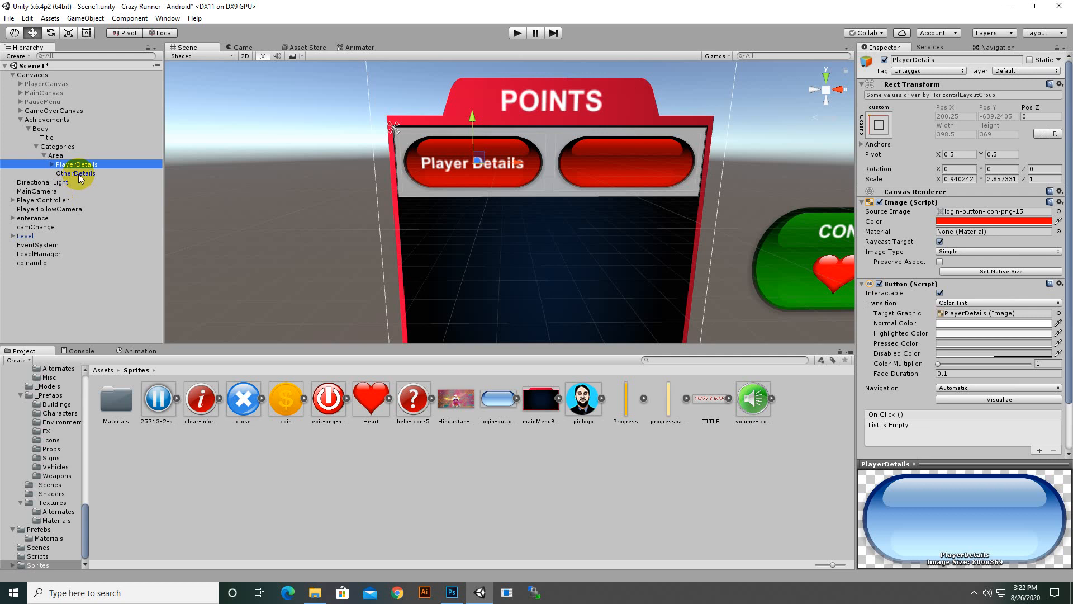
click(78, 174)
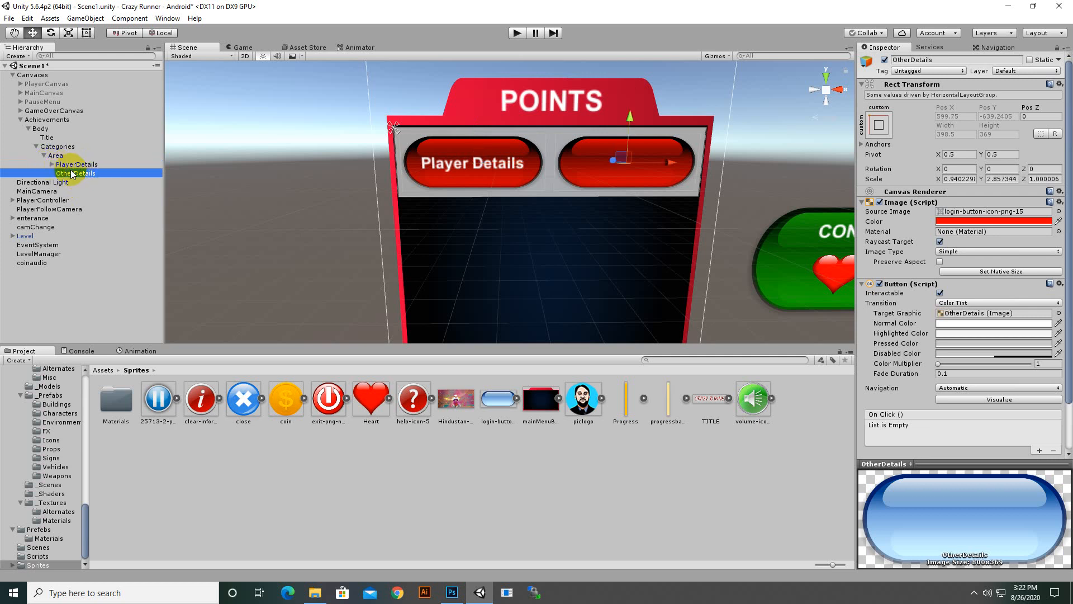
key(Delete)
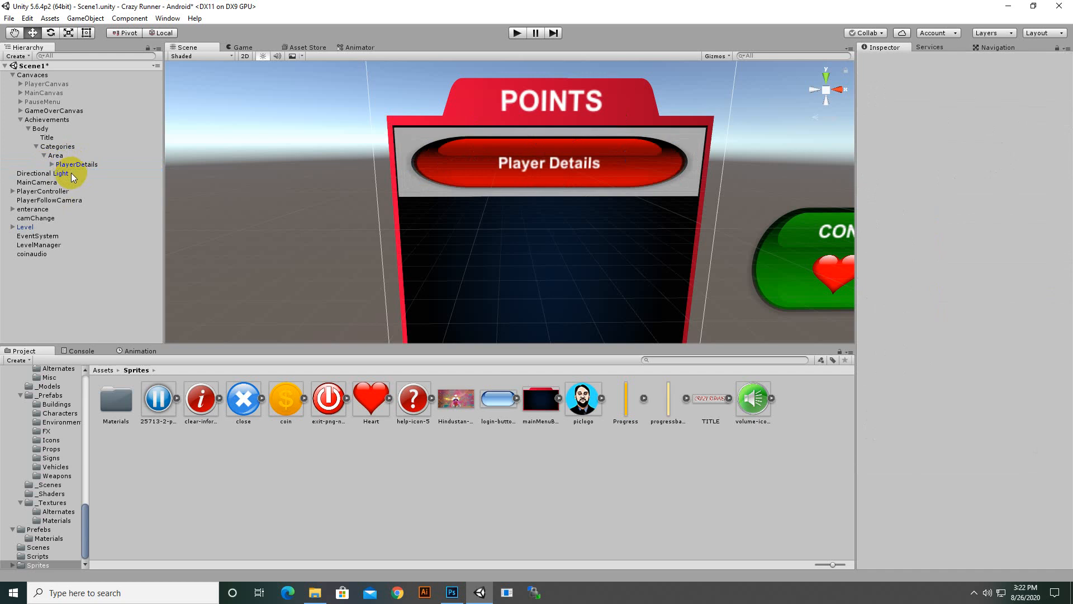
- Duplicate the PlayerDetails button together with its label and rename the copy OtherDetails
click(78, 164)
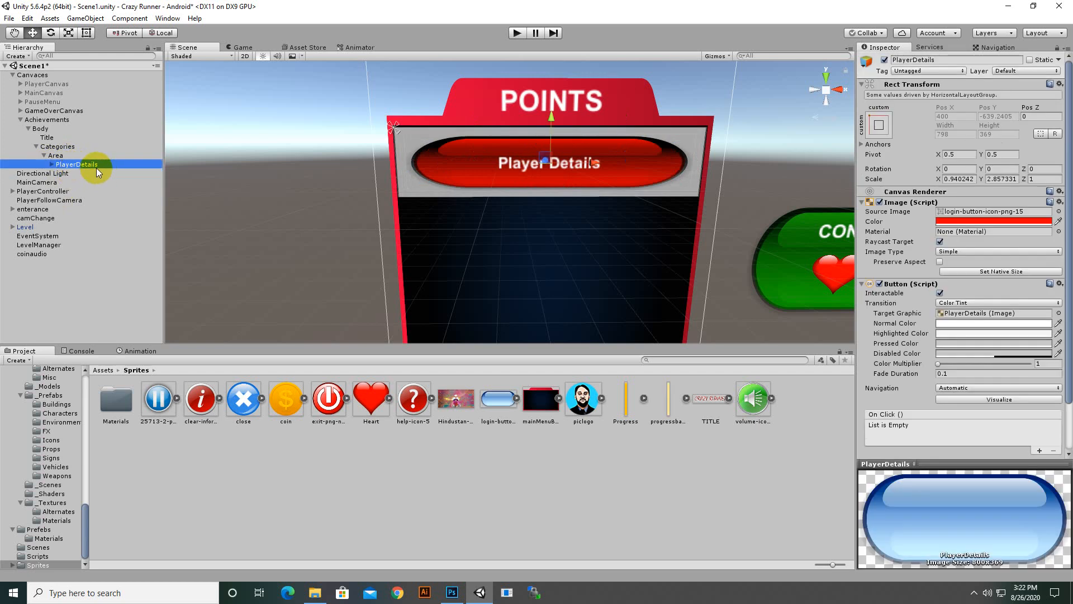
key(ctrl+d)
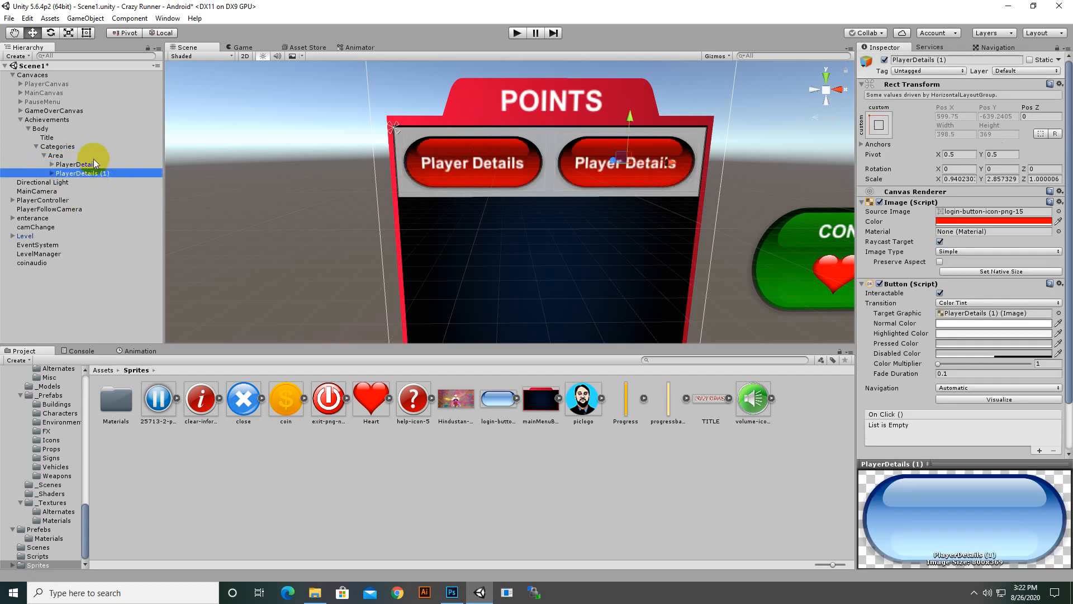
right_click(73, 173)
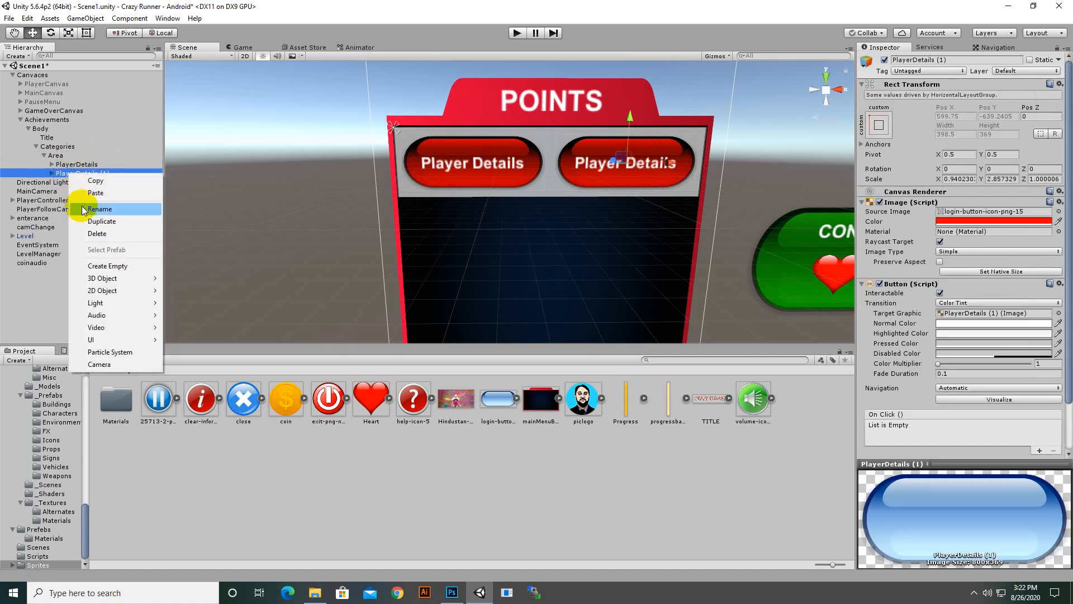
click(83, 209)
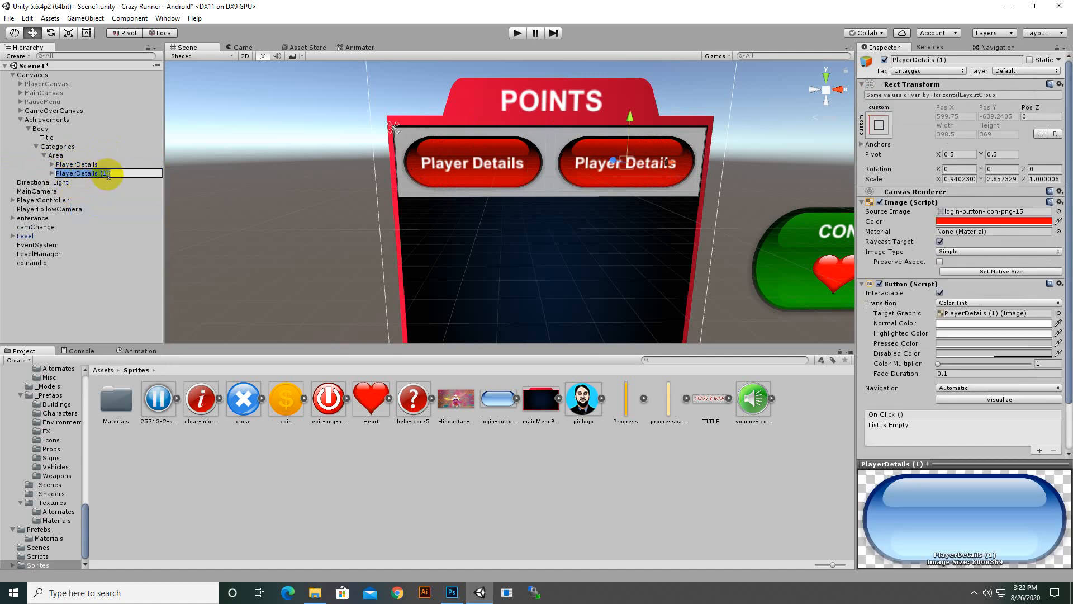
text(OtherDetails)
key(Return)
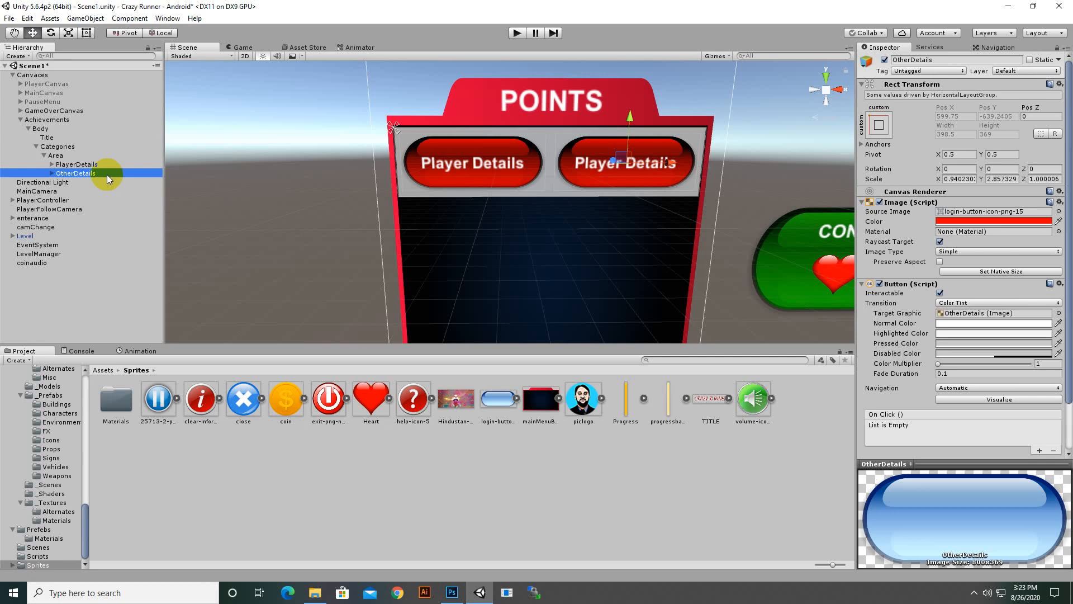
- Change the OtherDetails button's label text to "Other Details"
click(52, 173)
click(71, 181)
click(883, 210)
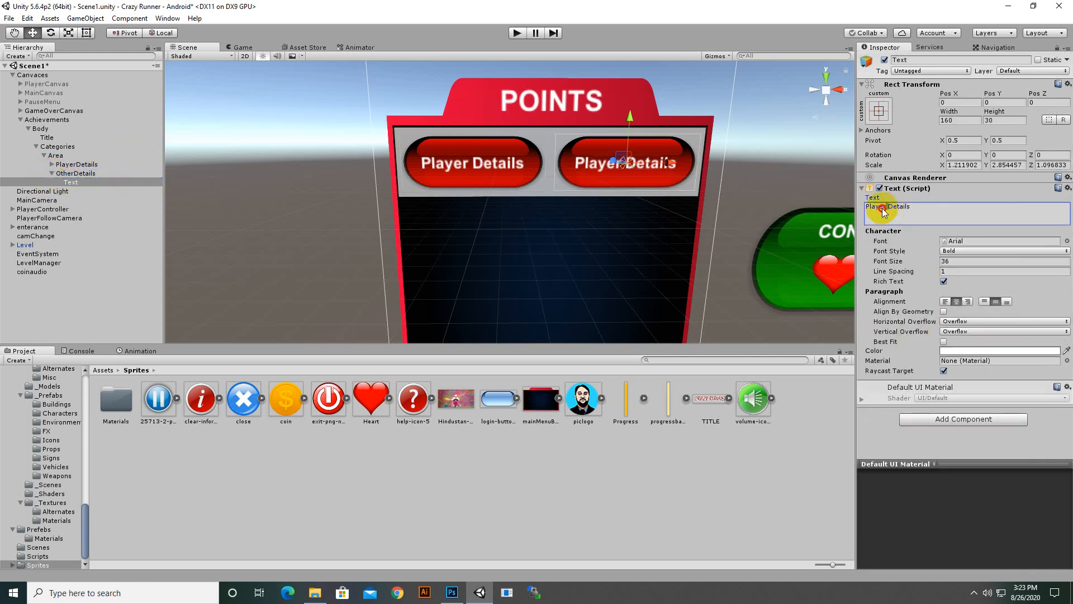
double_click(882, 210)
text(Other)
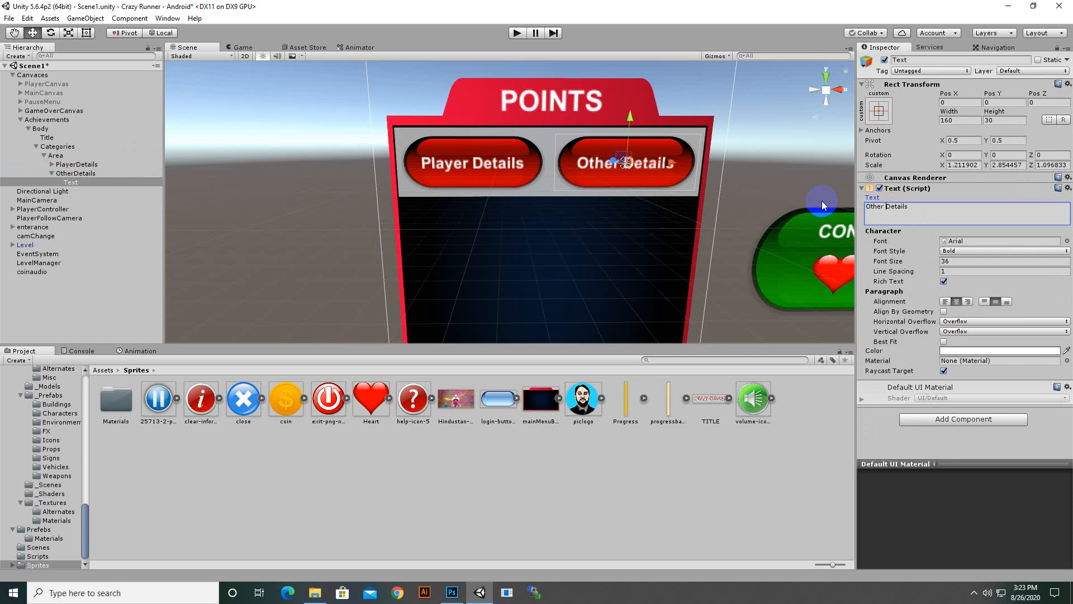
- Save the scene and run the game briefly to check the Achievements panel with both category buttons
scroll(523, 224, down, 10)
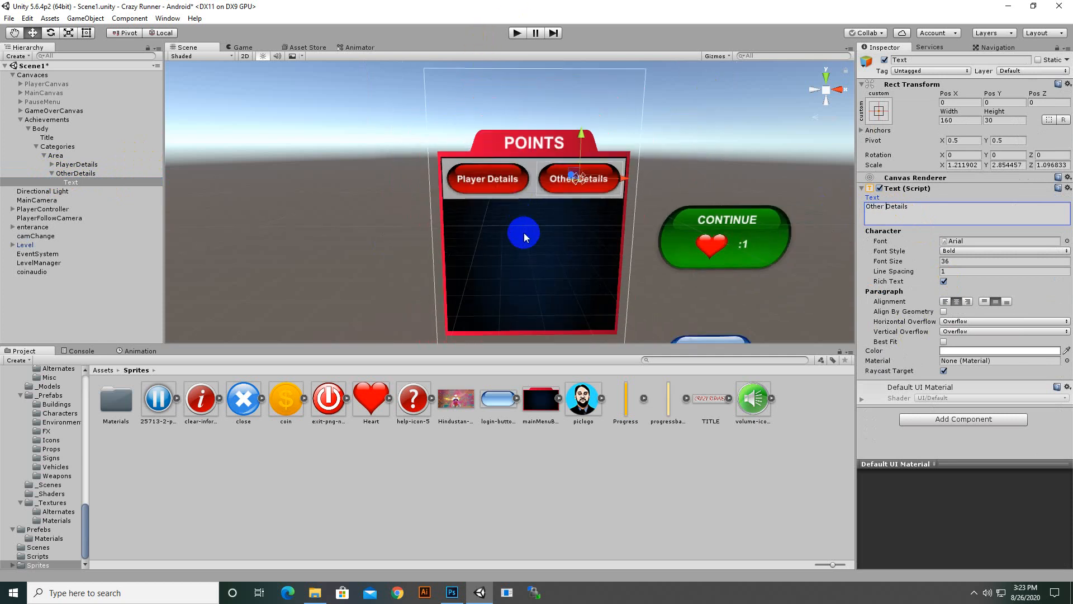
middle_drag(629, 207, 612, 173)
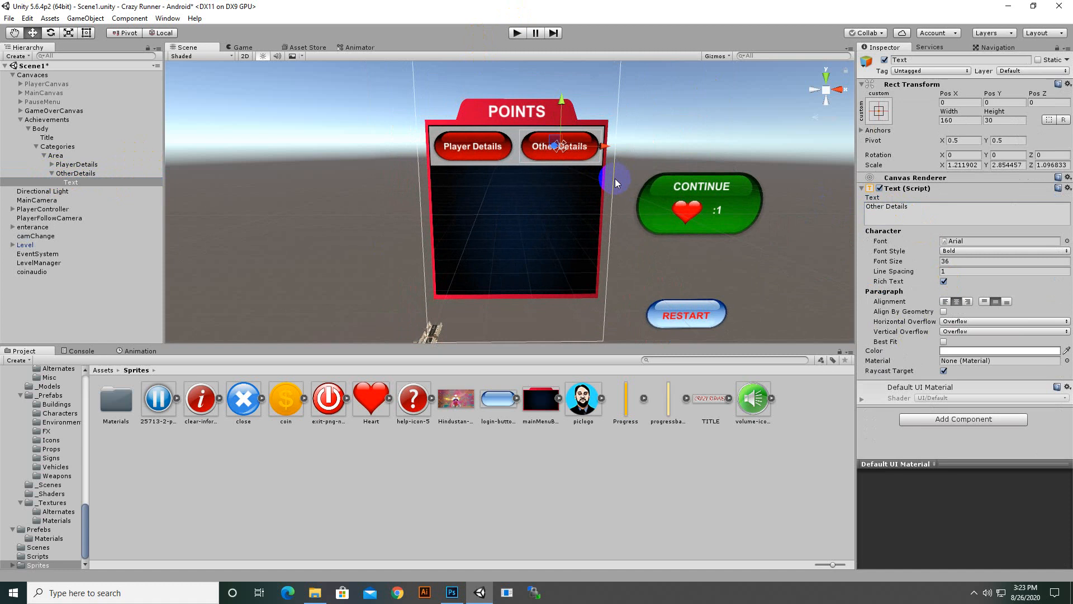
key(ctrl+s)
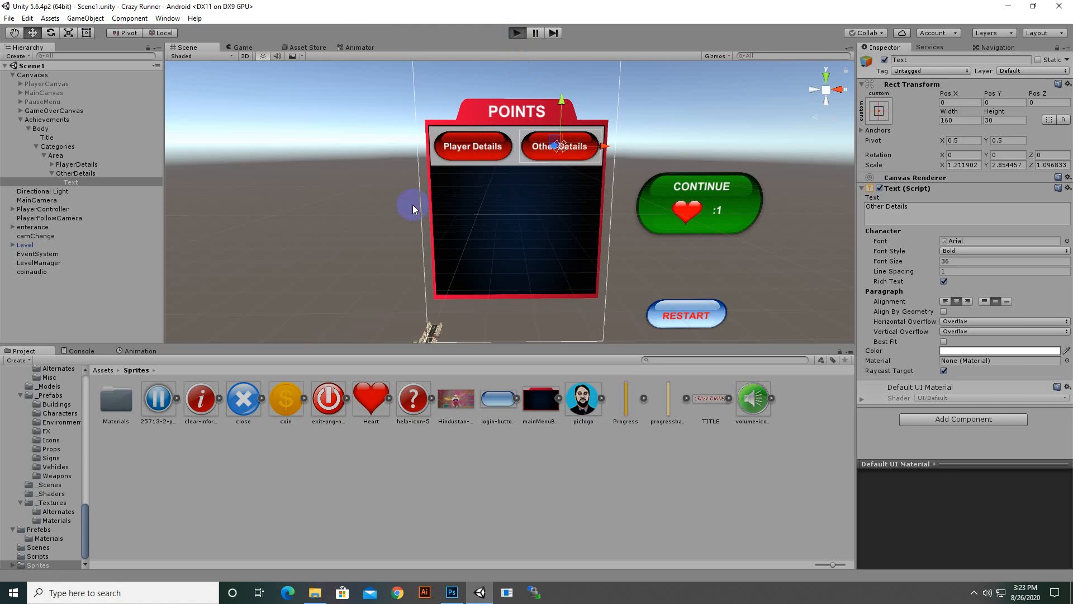
key(ctrl+p)
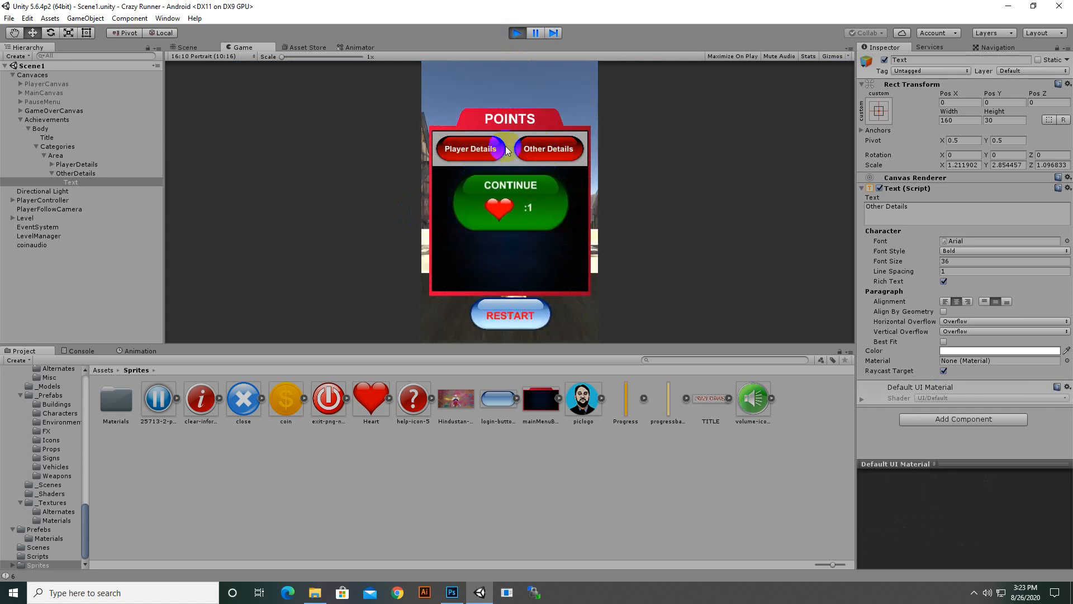
click(516, 32)
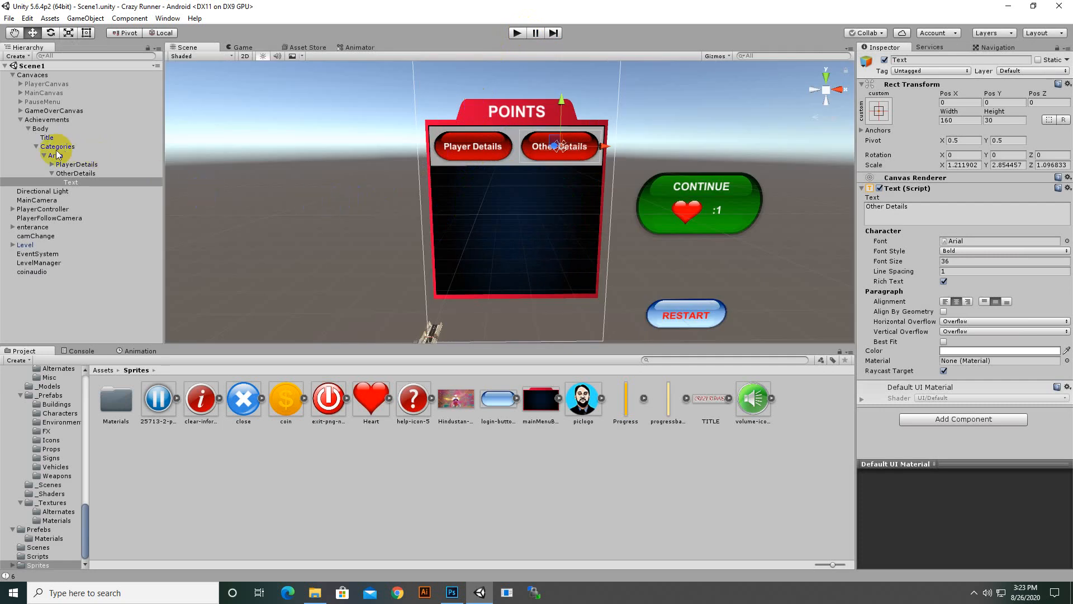
- Start a new animation clip for the Achievements Body and create an Achievements folder for it inside Assets/Animations
click(34, 129)
click(28, 130)
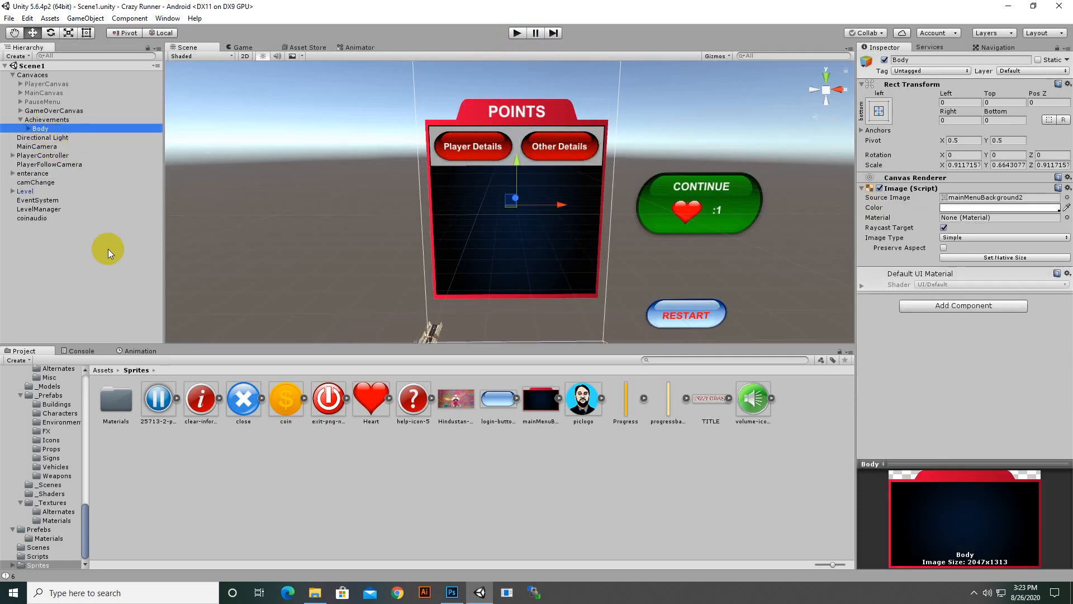
click(130, 352)
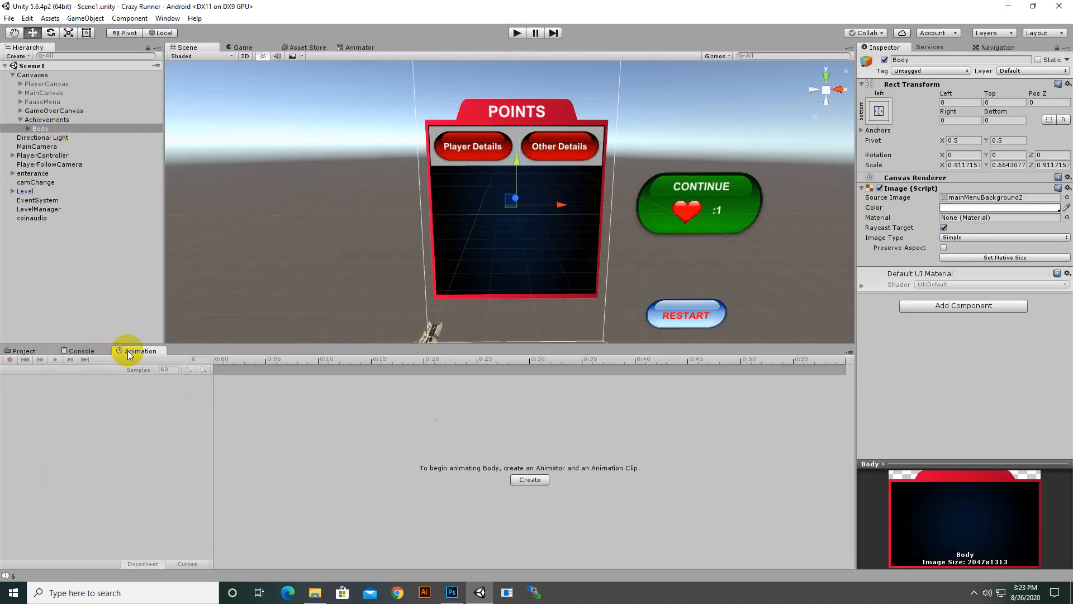
click(520, 480)
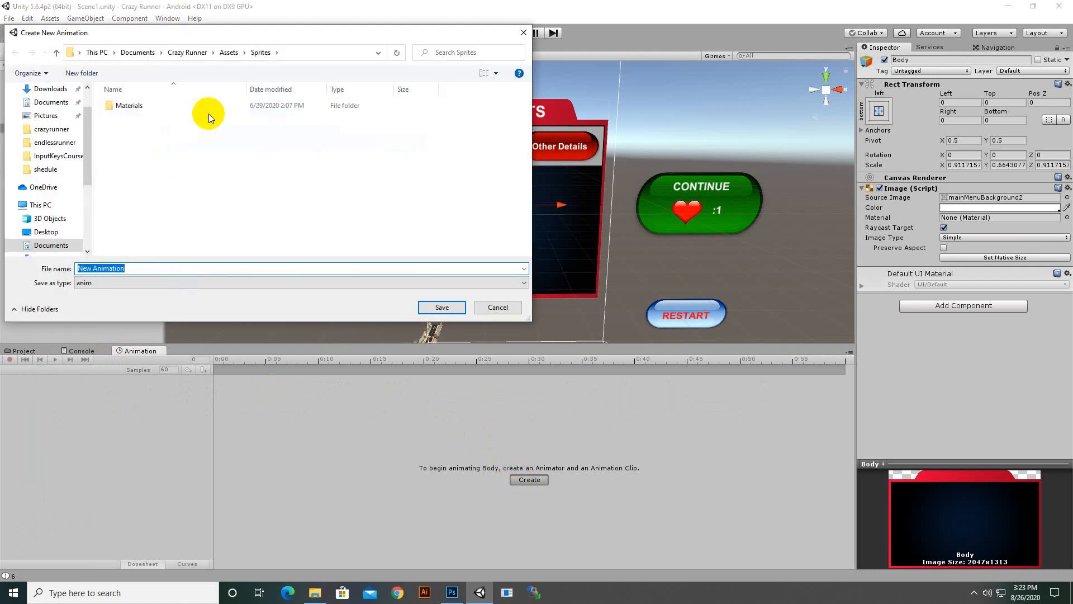
click(227, 52)
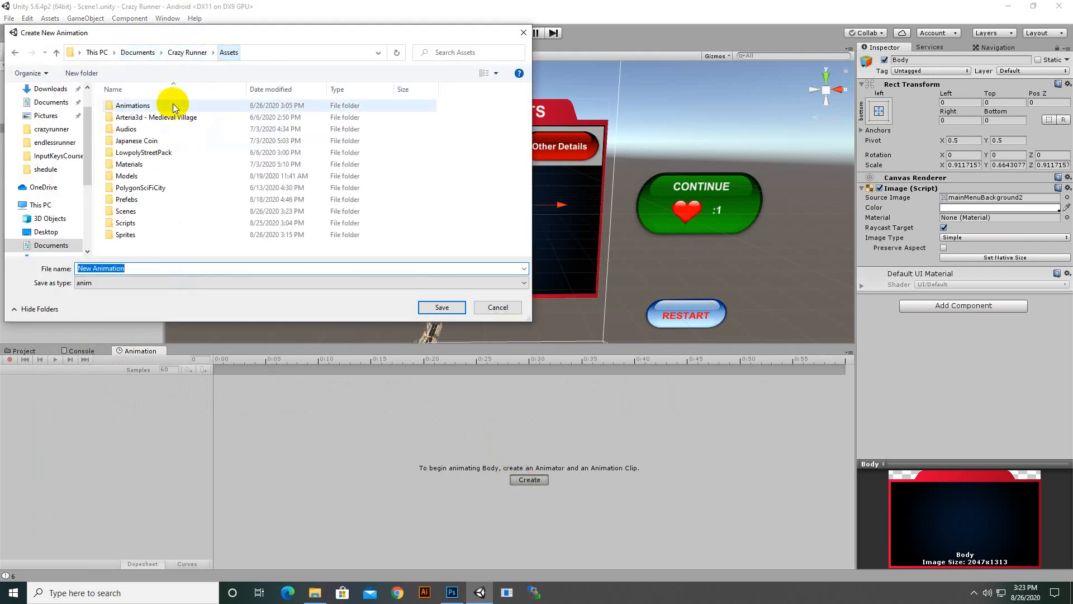
double_click(149, 104)
right_click(163, 190)
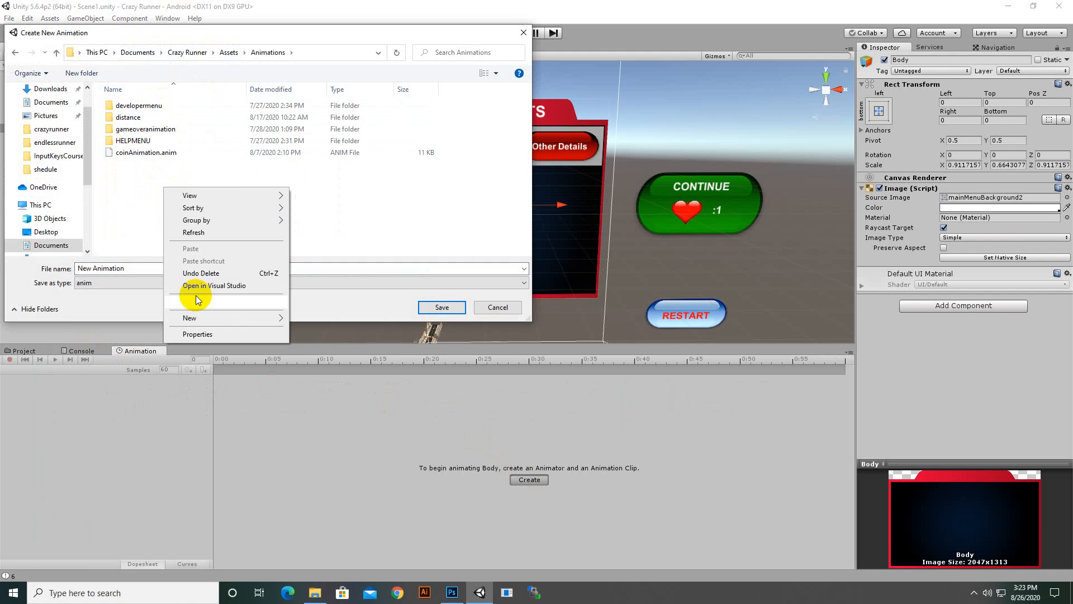
mouse_move(209, 314)
click(318, 321)
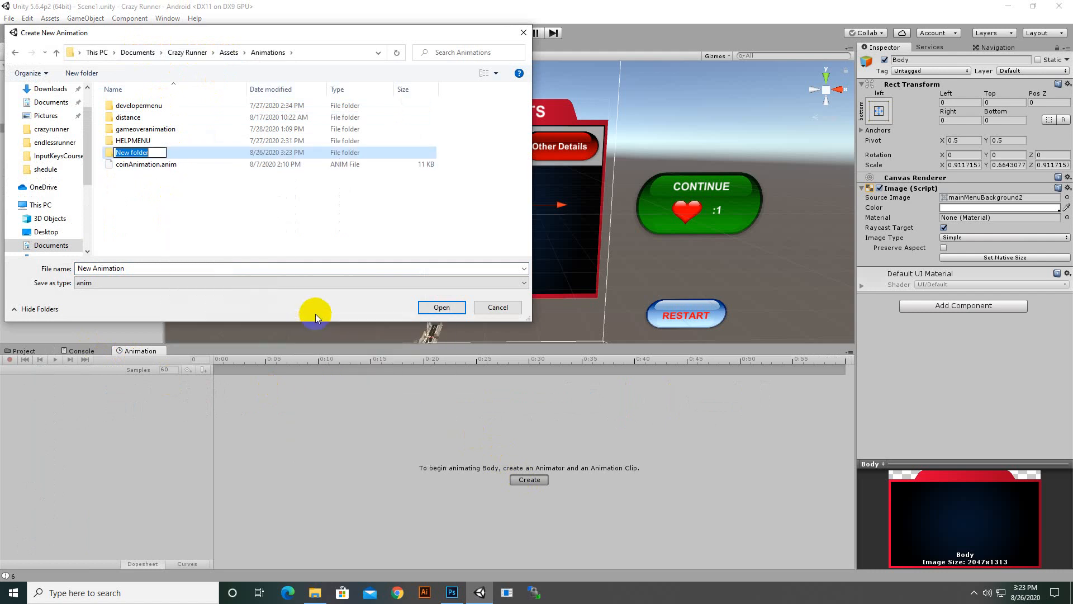
text(Achievements)
key(Return)
key(Return)
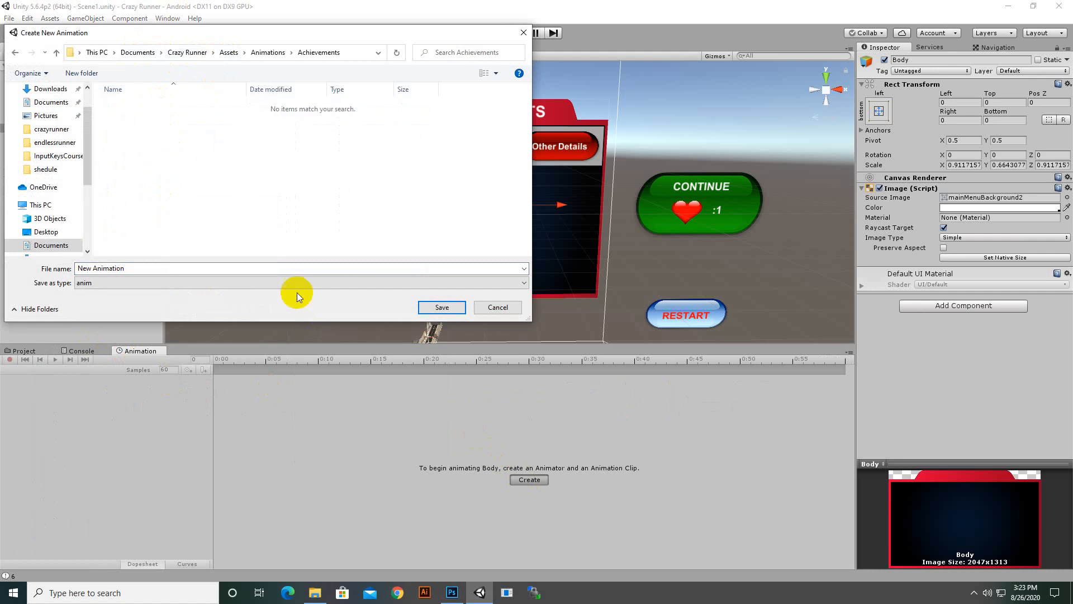
- Save the Body's new animation clip as Show in the Achievements folder
click(307, 269)
text(Show)
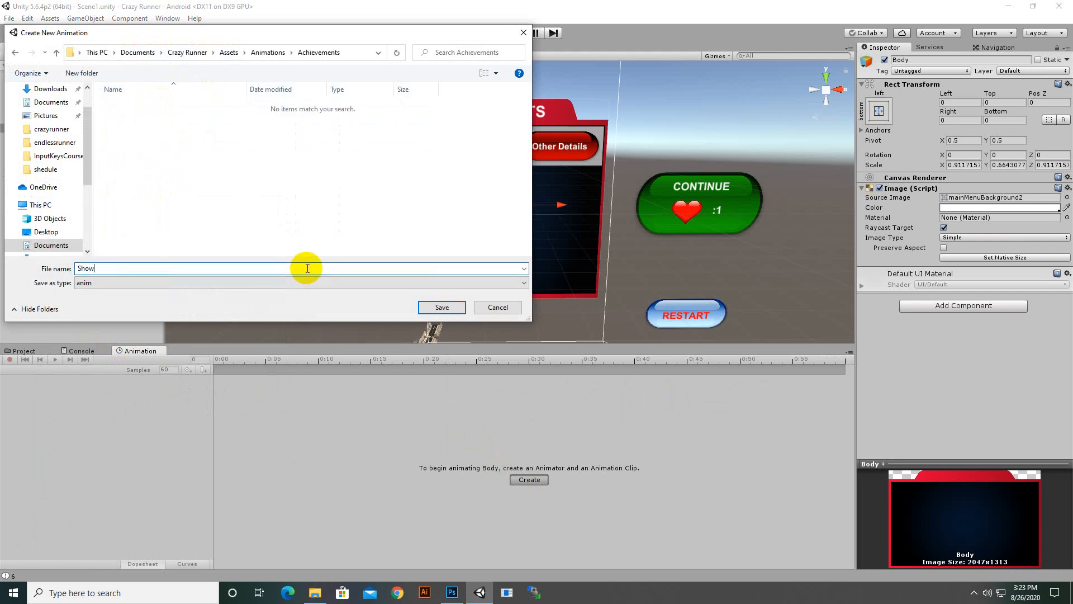
key(Return)
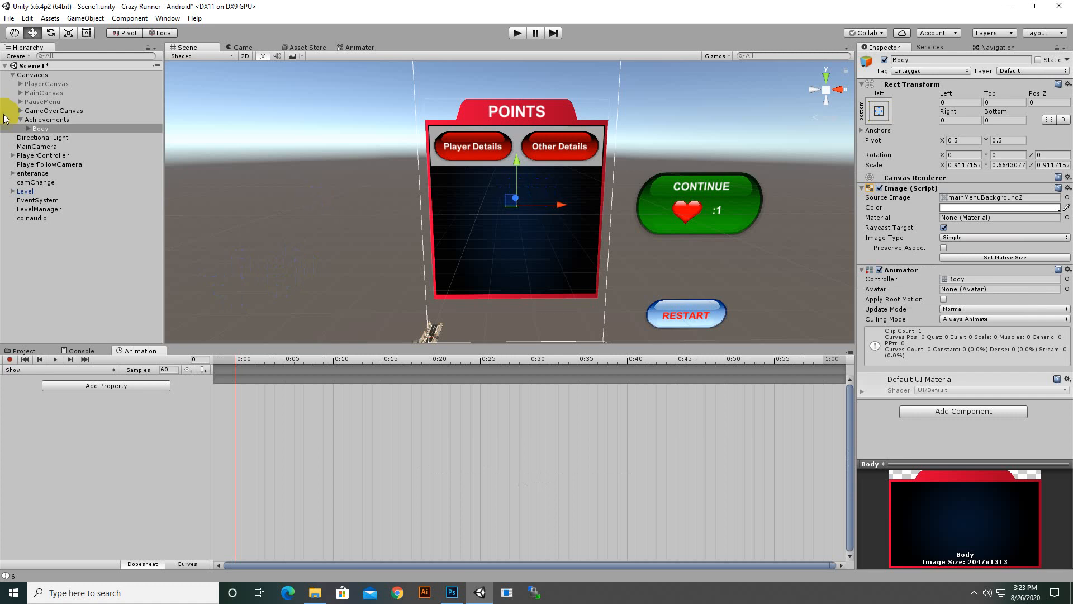
- Record the Body's horizontal slide-in with keyframes at 0:00 (Left about -795) and 0:30 (Left about -1), holding that position at 0:40
click(11, 359)
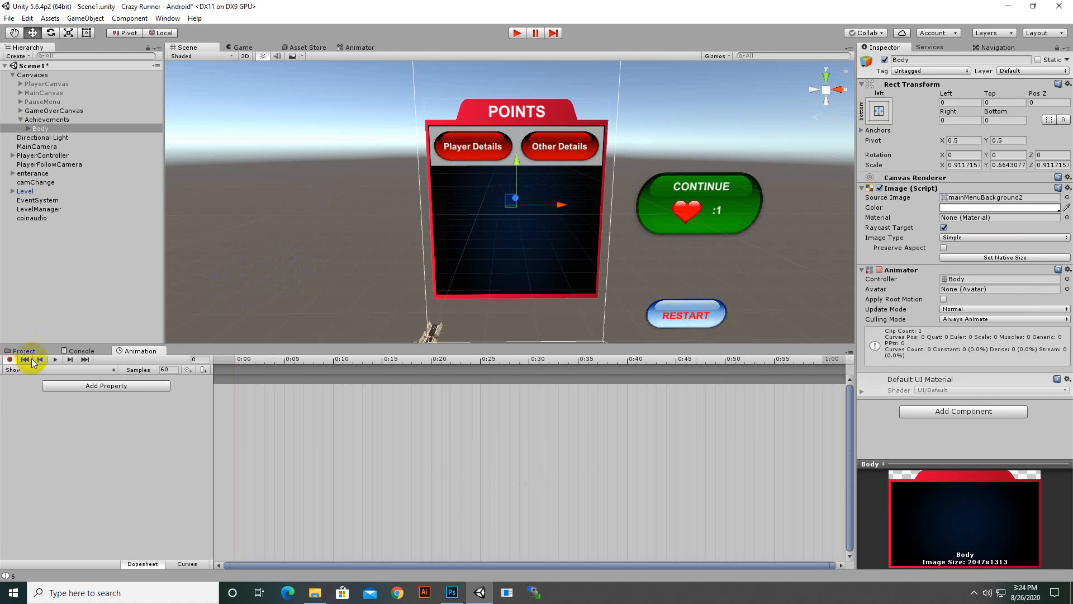
drag(561, 211, 370, 204)
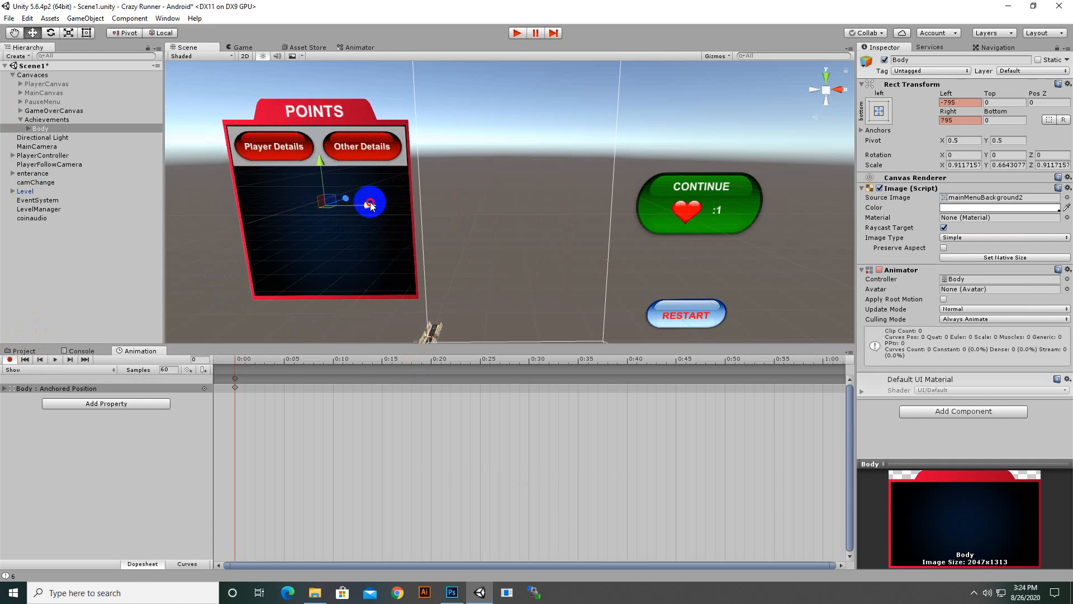
click(529, 361)
drag(373, 206, 565, 226)
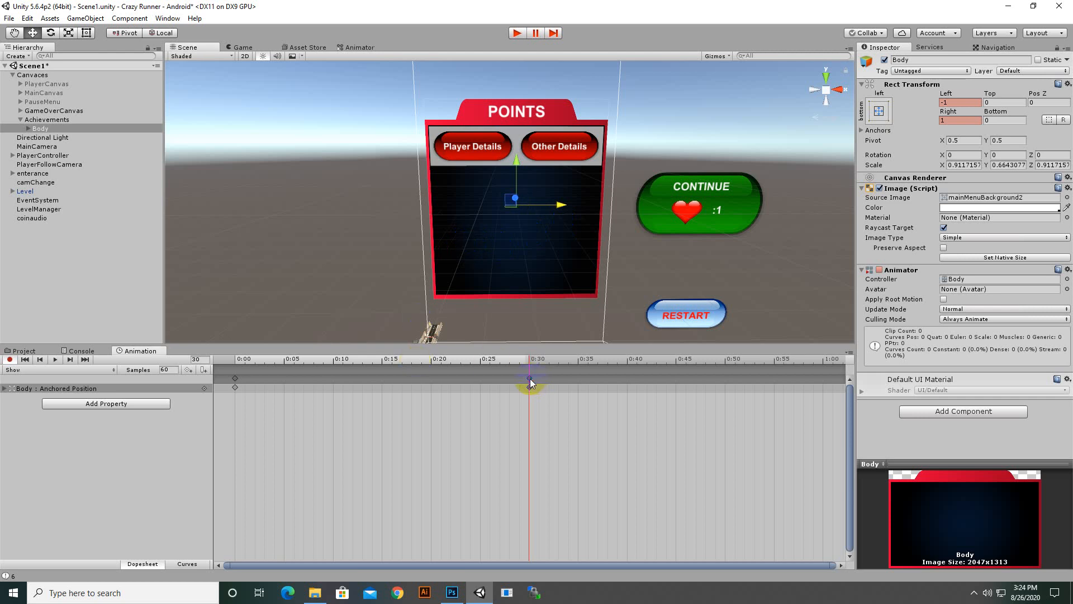
click(628, 363)
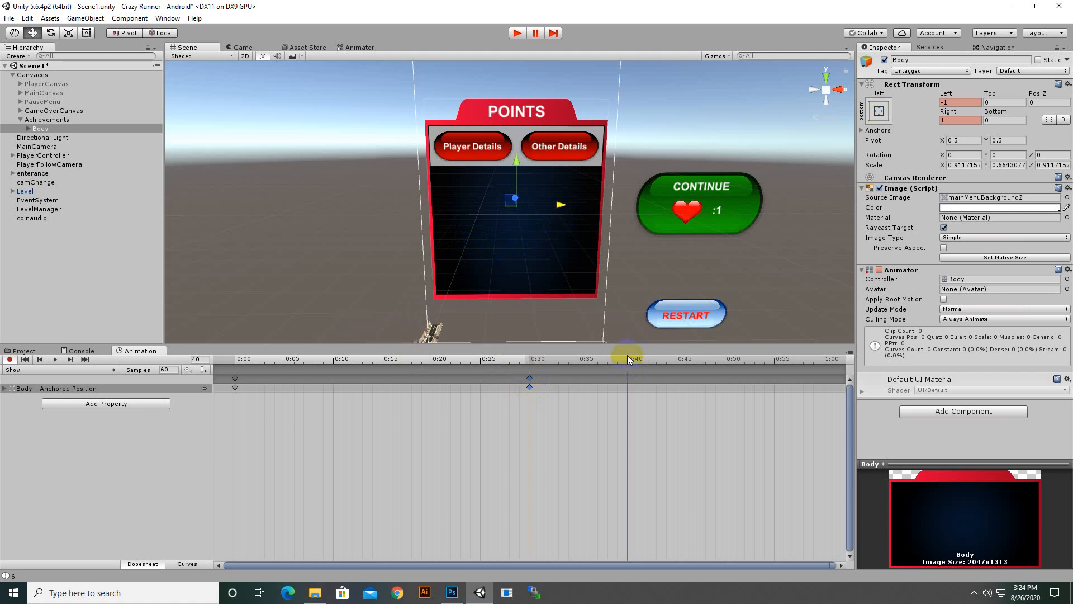
key(k)
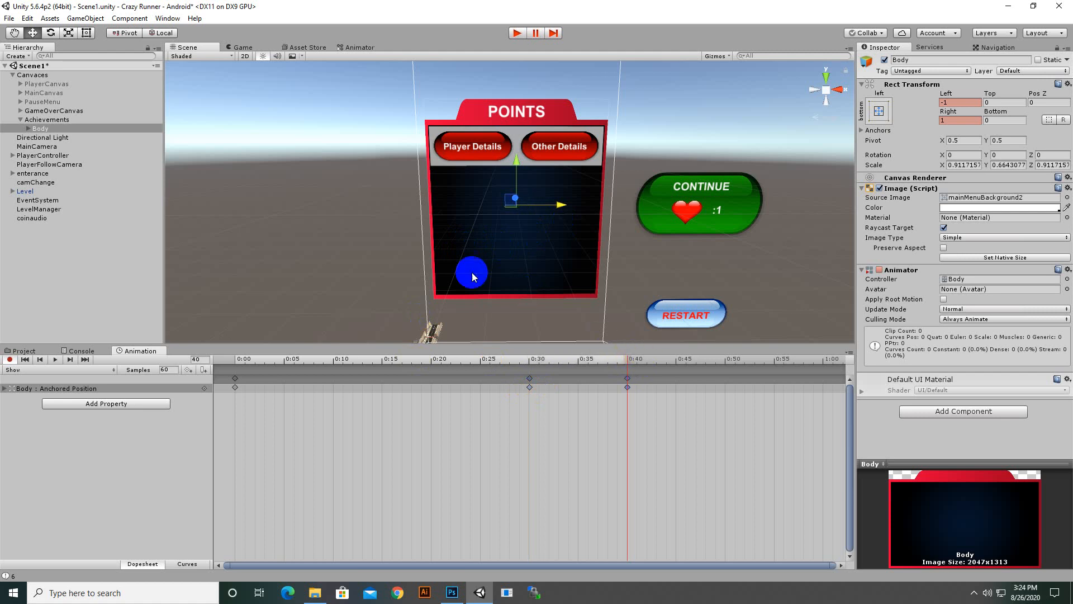
- Preview the Show animation, rewind it to the first frame, and save the scene before returning to the project assets
click(56, 363)
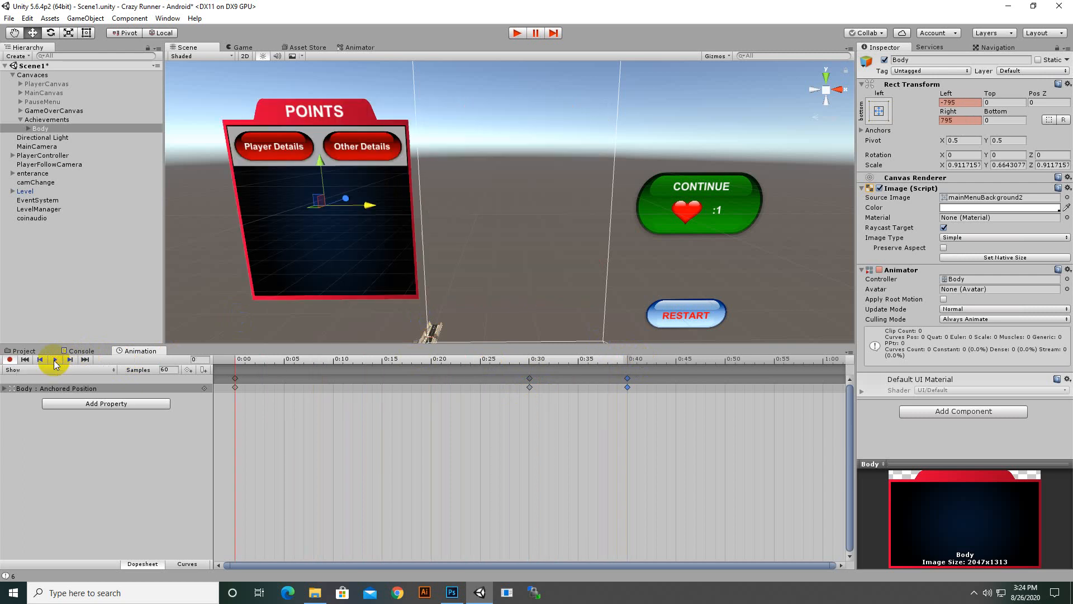
click(24, 359)
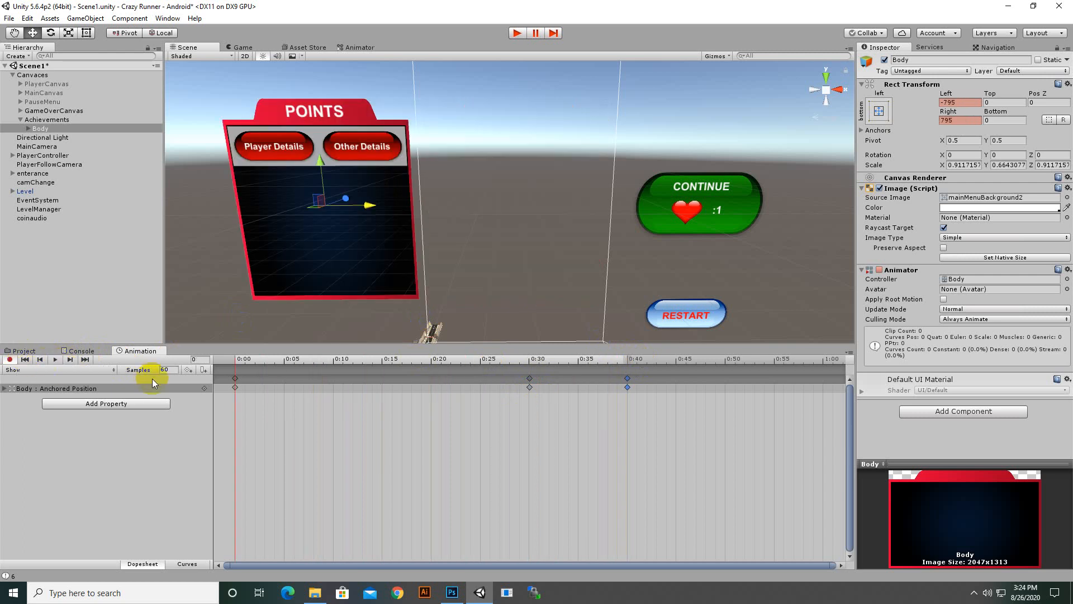
key(ctrl+s)
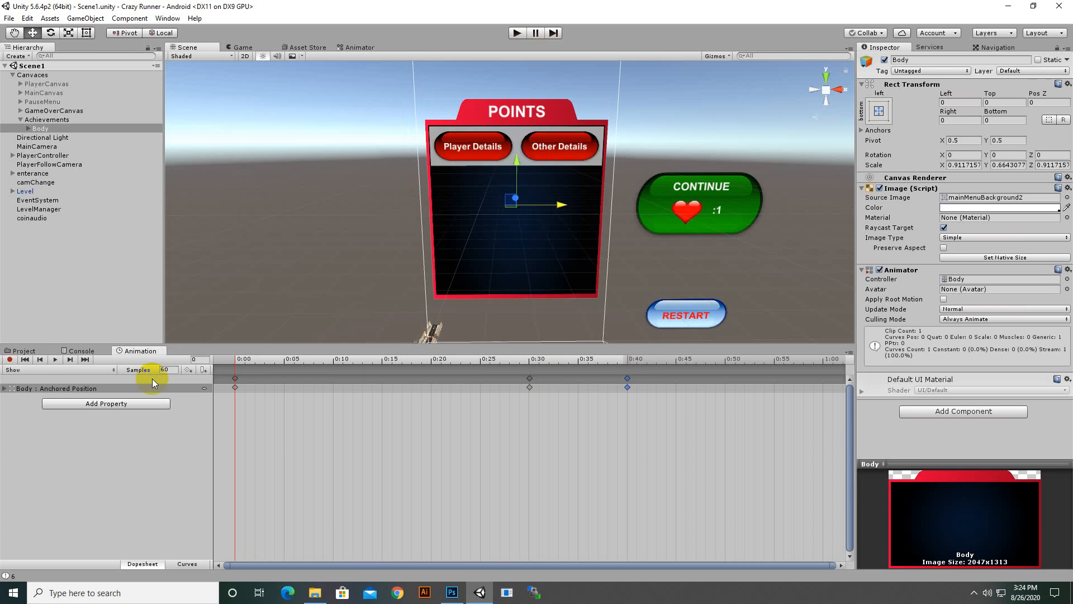
click(30, 354)
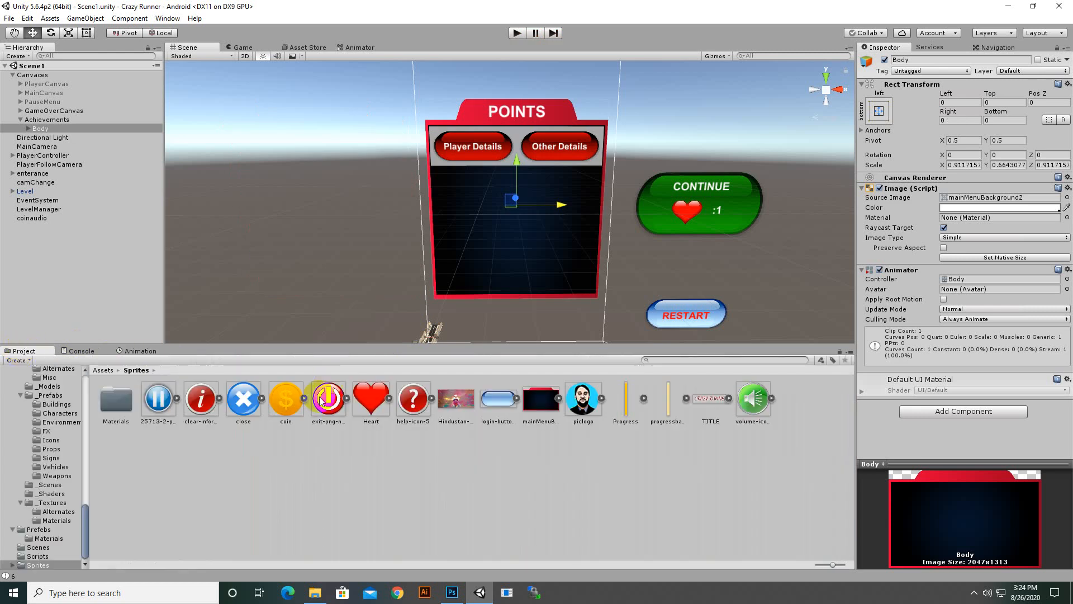
- Turn off Loop Time for the Show animation clip in the Animations/Achievements folder
click(105, 371)
double_click(131, 402)
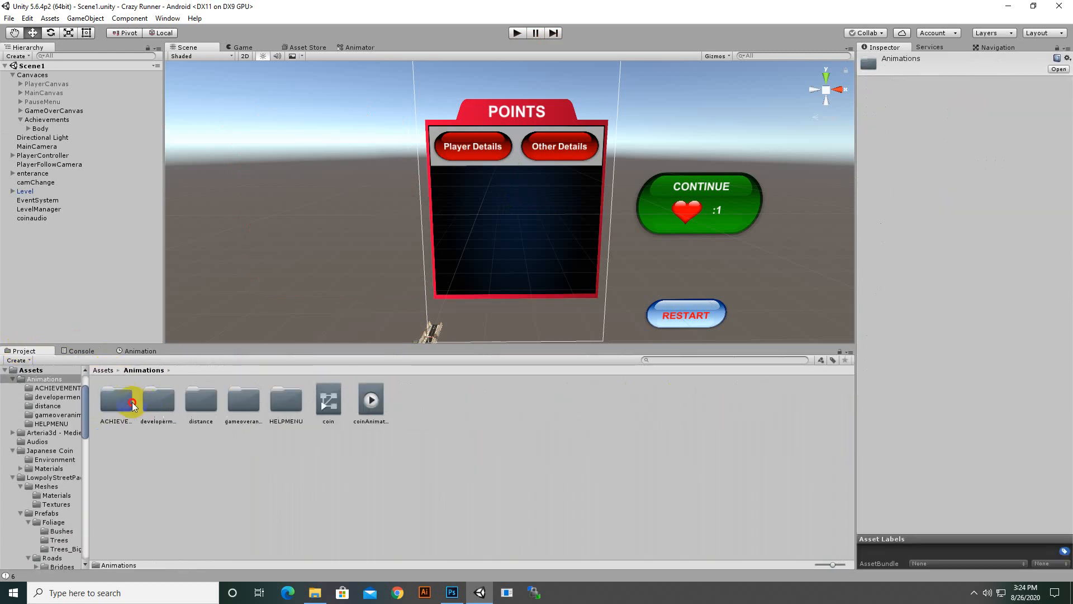
double_click(126, 401)
click(167, 403)
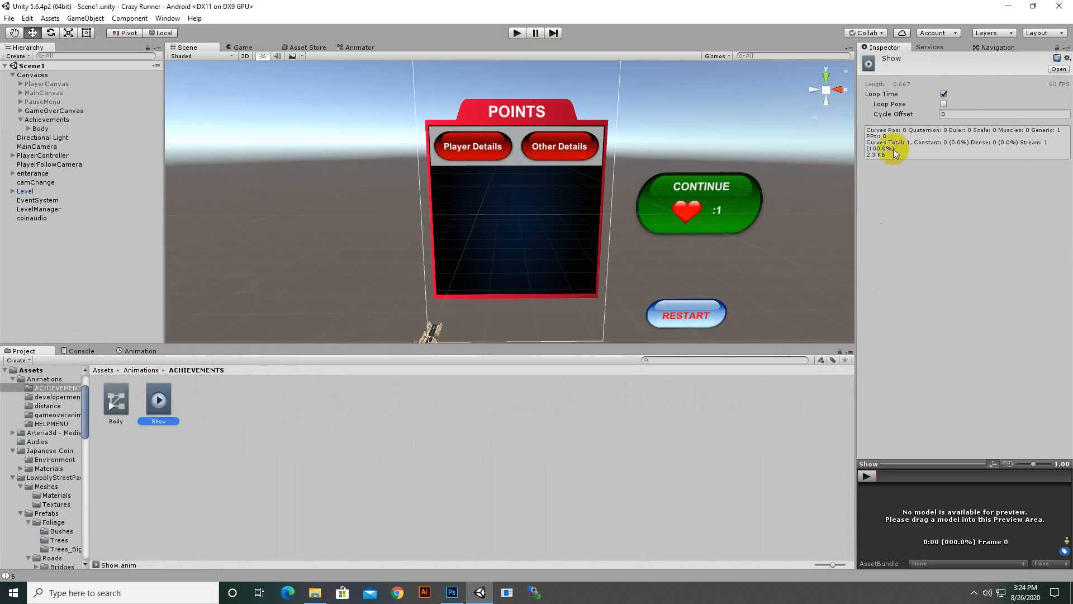
click(944, 94)
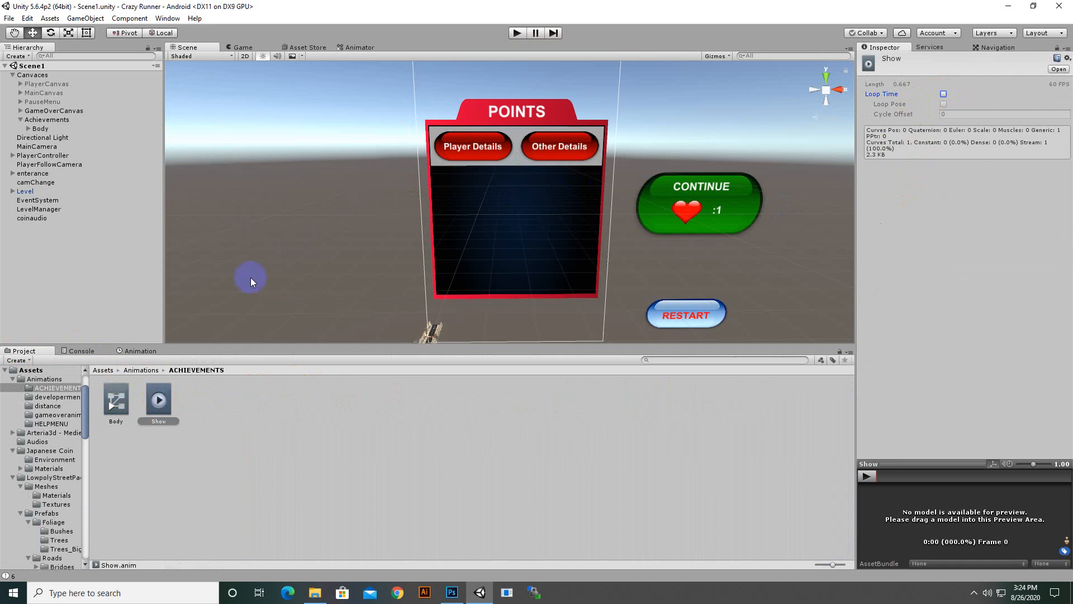
- Open the Body object's animator controller and move the Show state below Entry
click(361, 48)
click(141, 368)
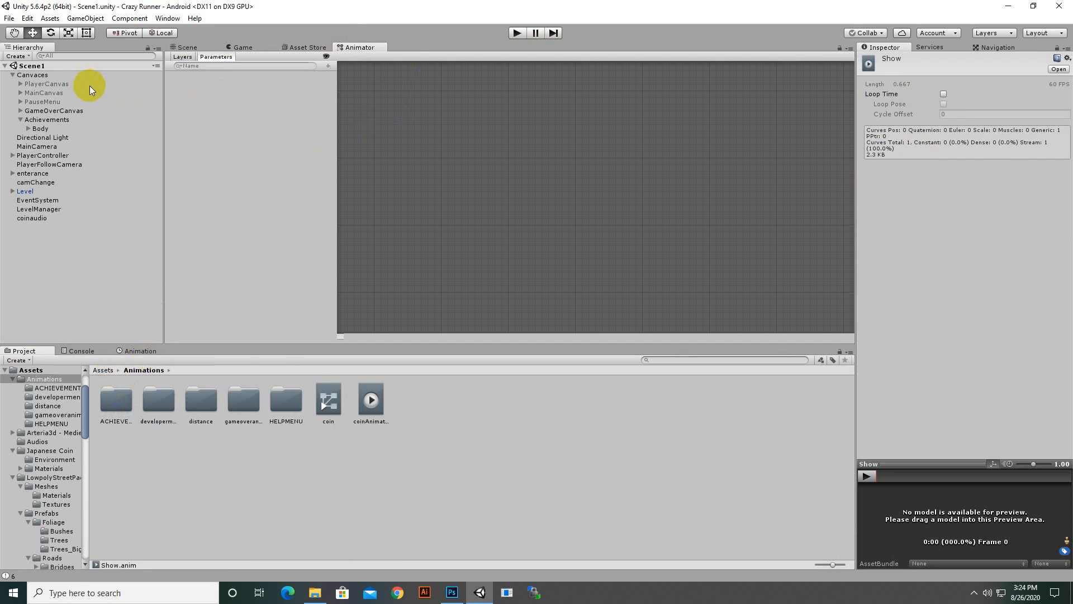
click(42, 129)
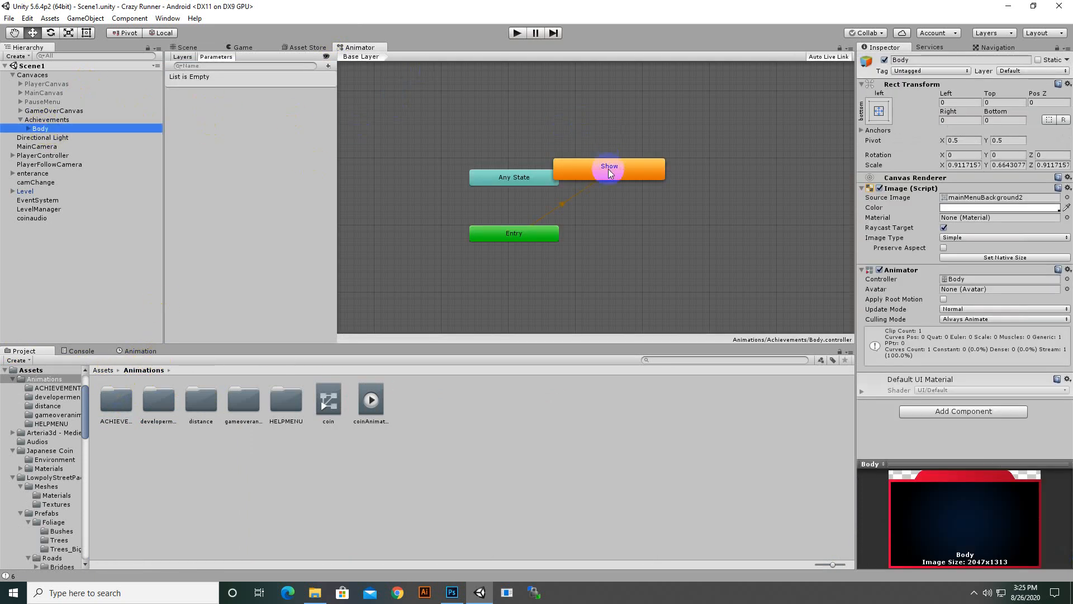
drag(609, 169, 474, 276)
middle_drag(656, 257, 608, 203)
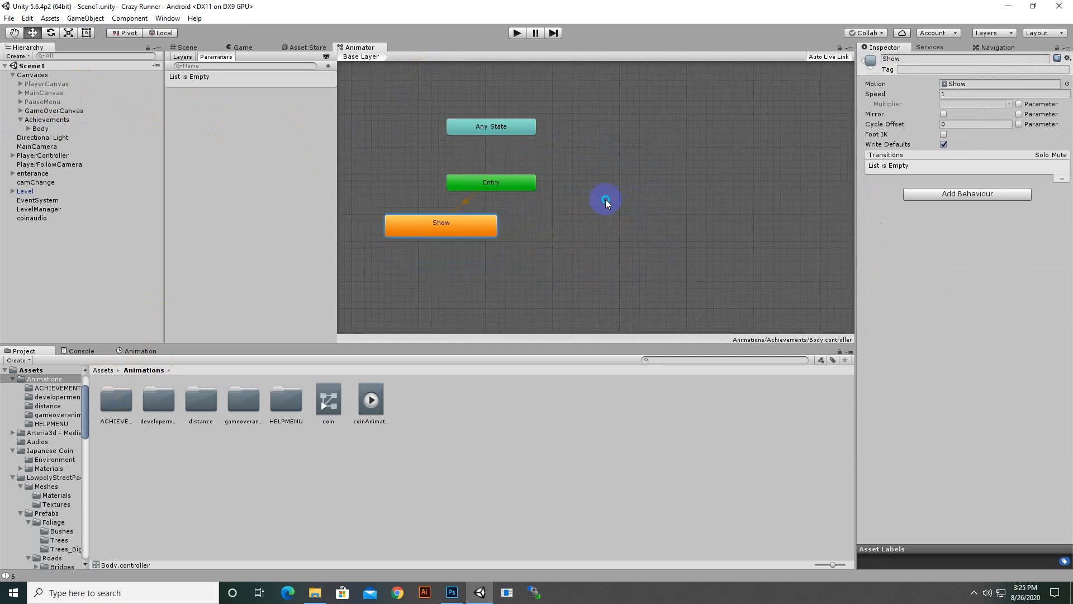
- Create an empty state in the Body's animator controller and name it idle
right_click(606, 201)
mouse_move(643, 206)
click(767, 208)
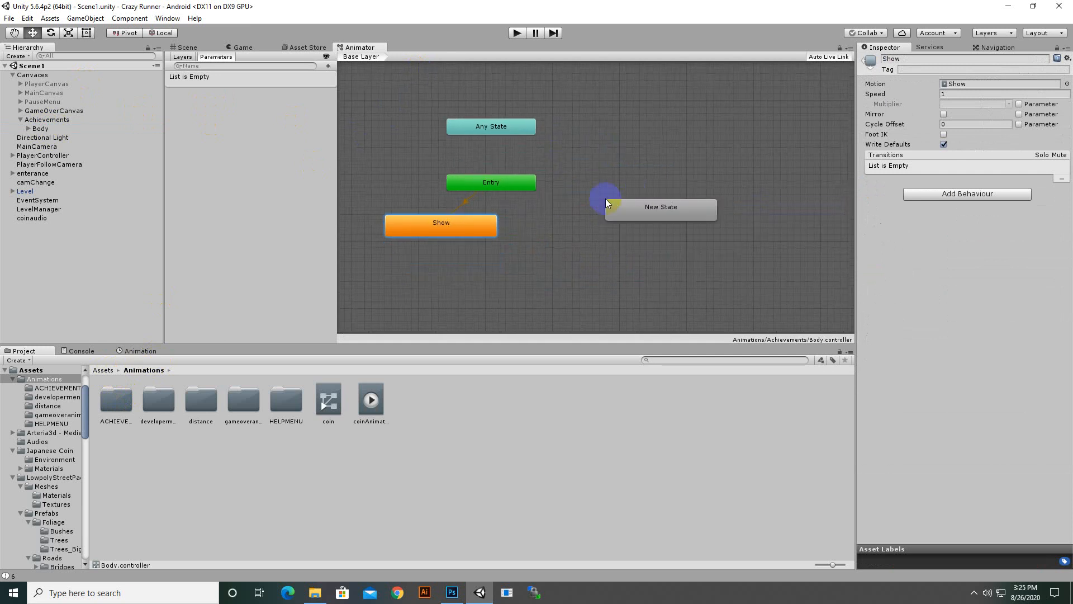
click(657, 217)
click(951, 60)
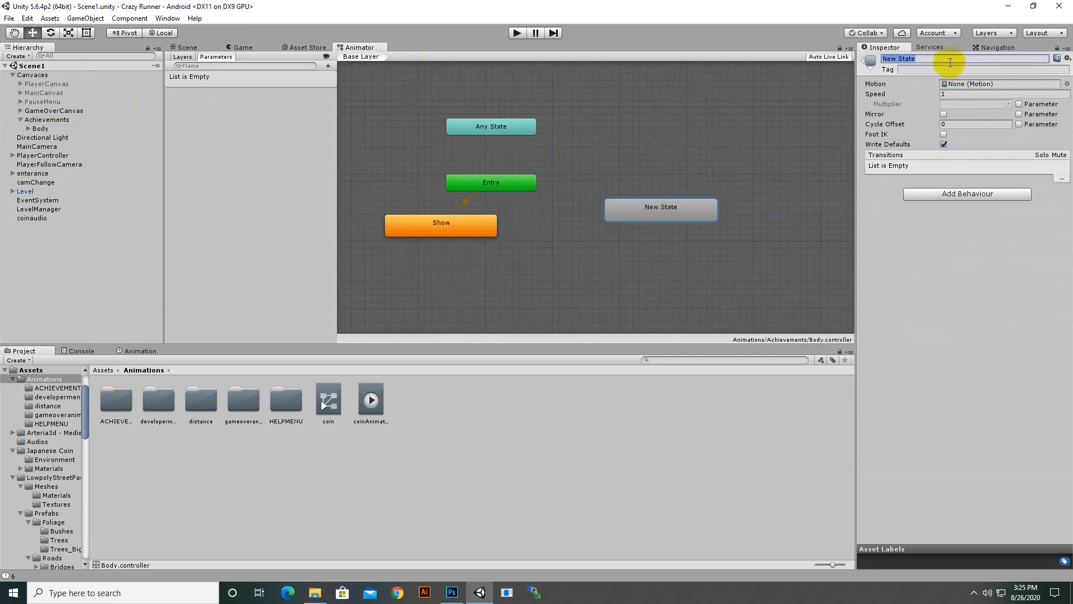
text(idle)
key(Return)
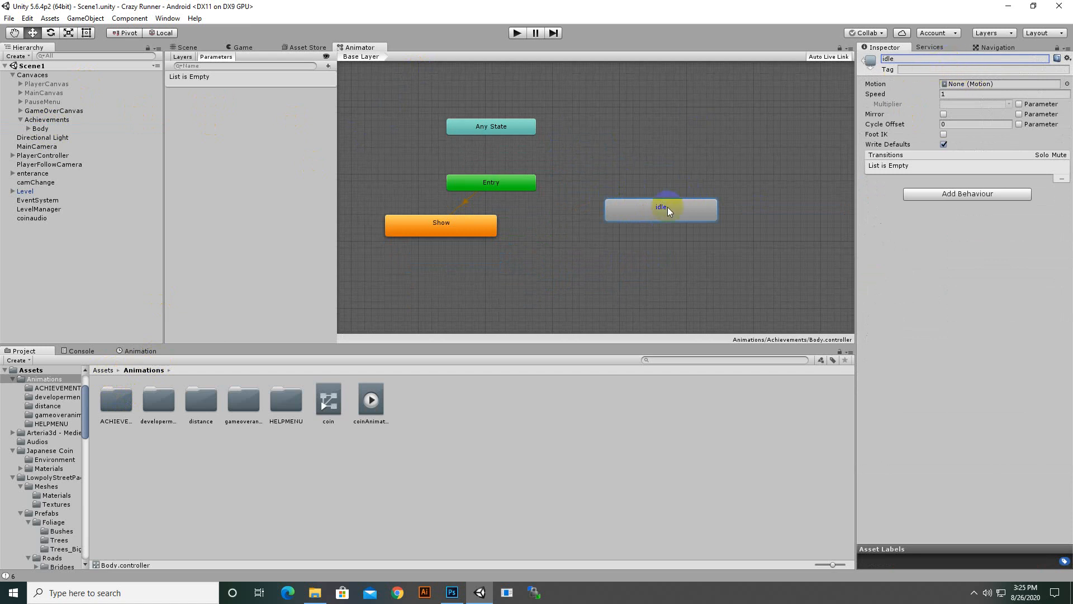
- Set idle as the layer default state and arrange it between Entry and the Show state
right_click(616, 206)
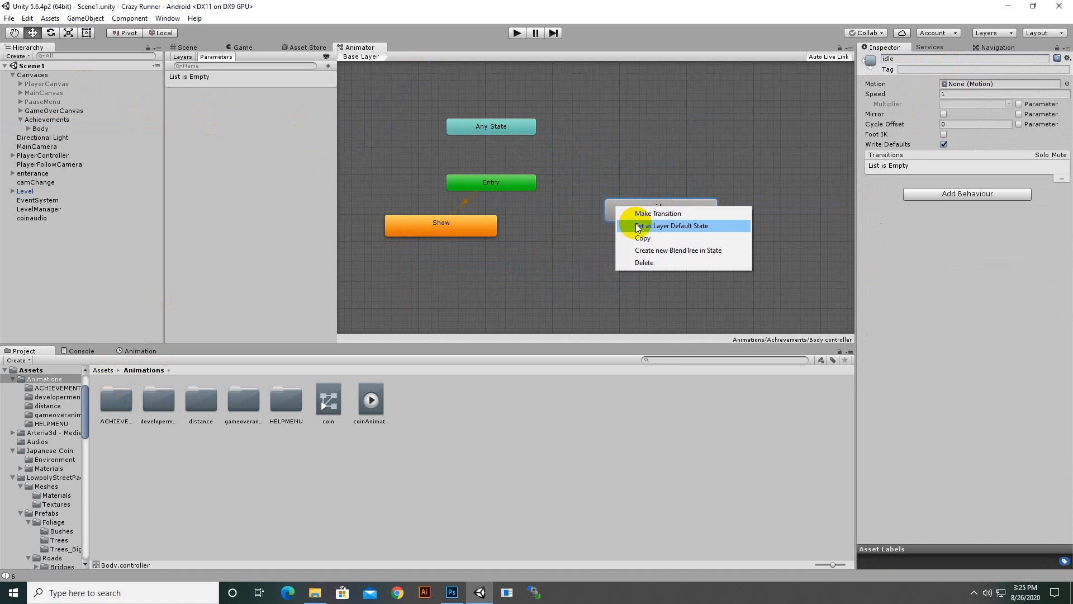
click(623, 224)
drag(619, 211, 466, 274)
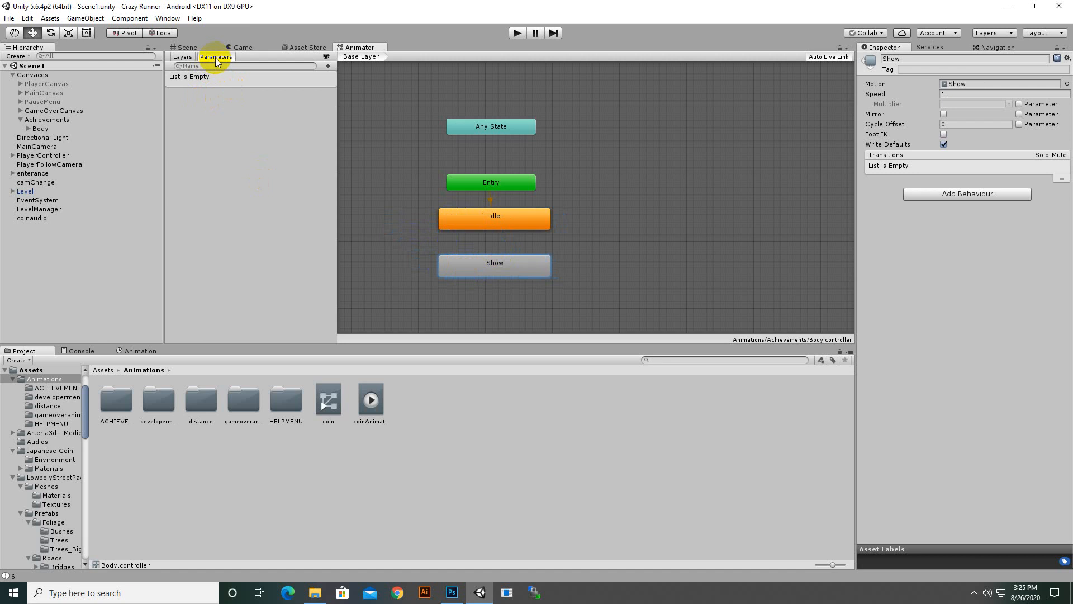
- Add a Trigger parameter named Show to the animator controller
click(328, 66)
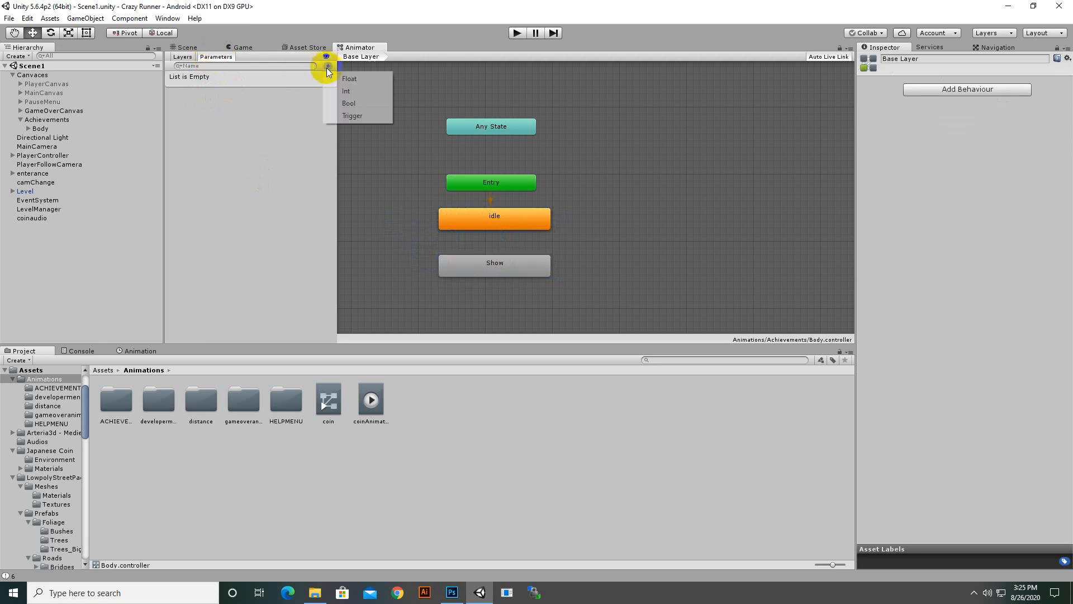
click(347, 114)
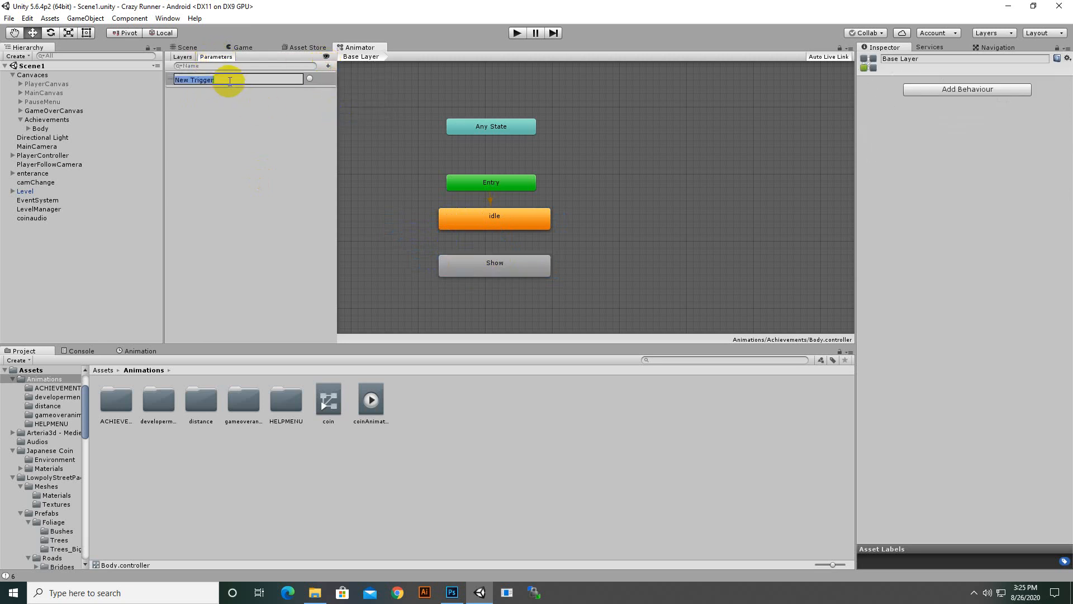
text(Show)
key(Return)
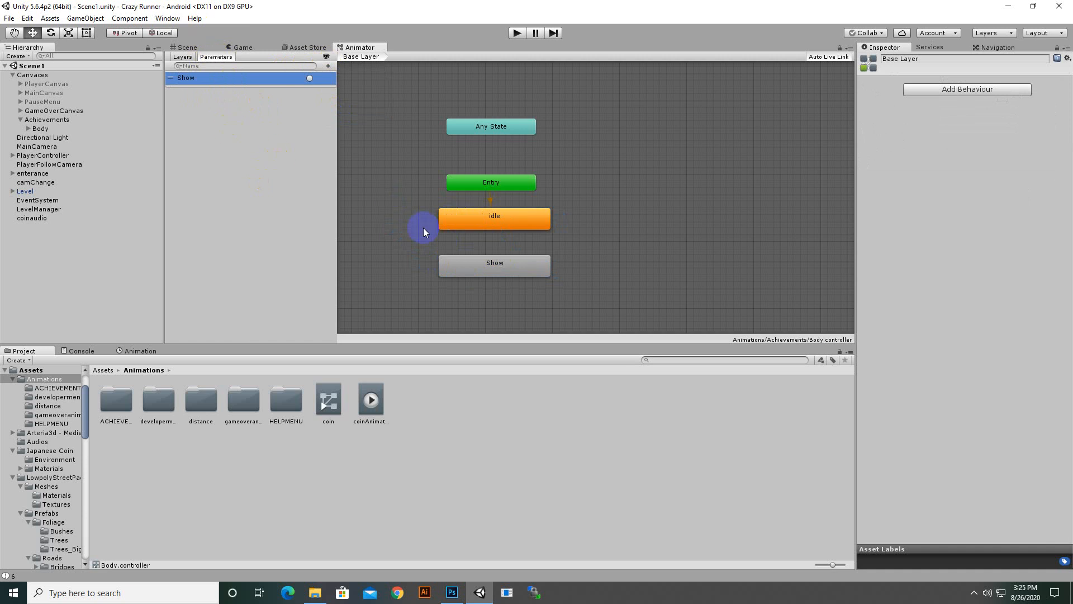
- Create a transition from idle to Show with Has Exit Time off and the Show trigger as its condition
right_click(506, 222)
click(514, 227)
click(500, 270)
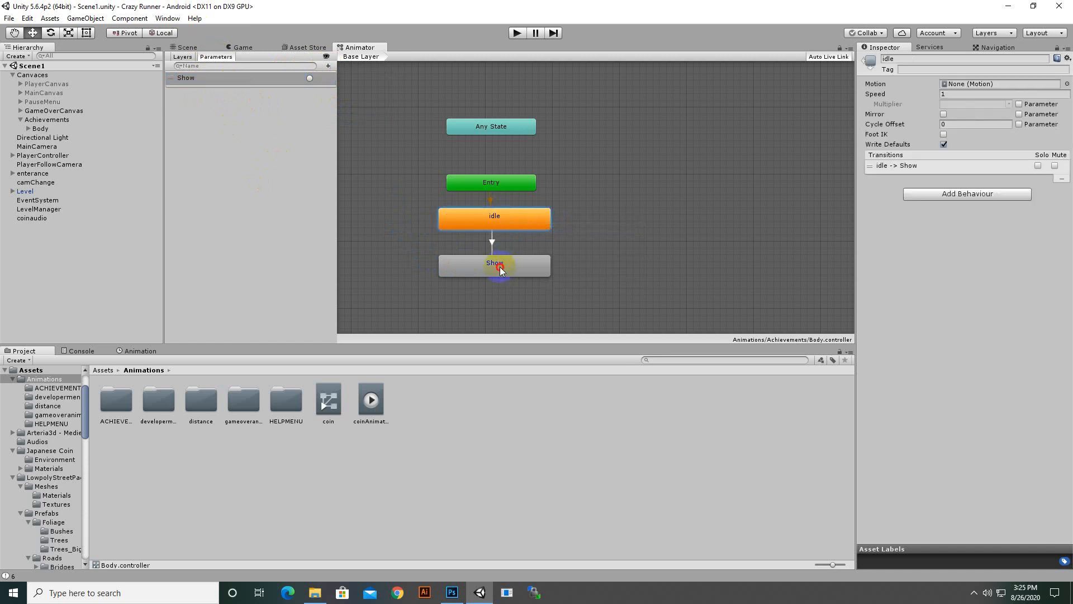
click(492, 241)
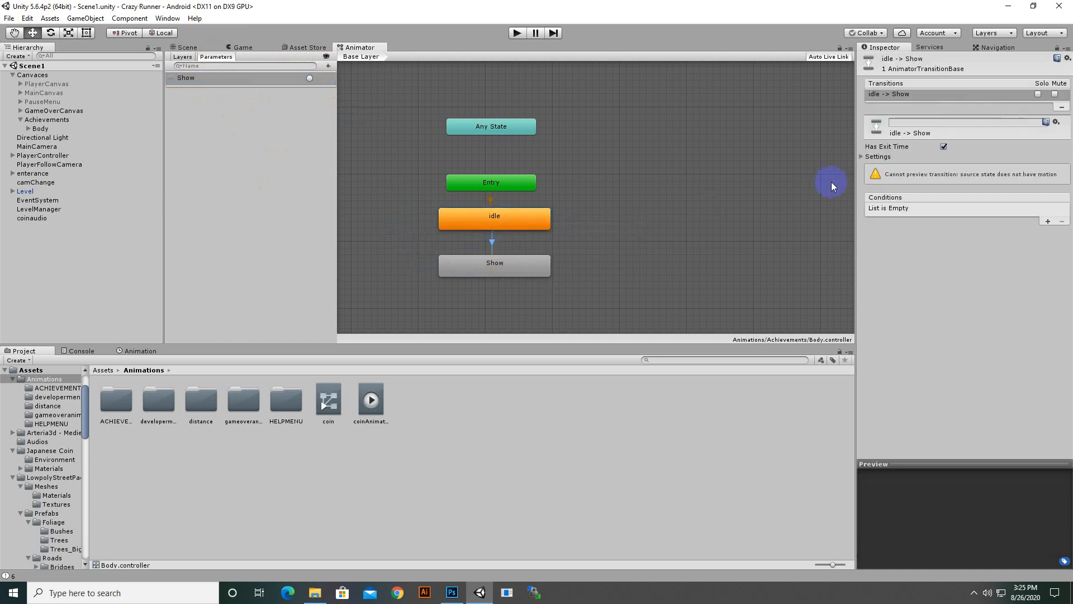
click(942, 145)
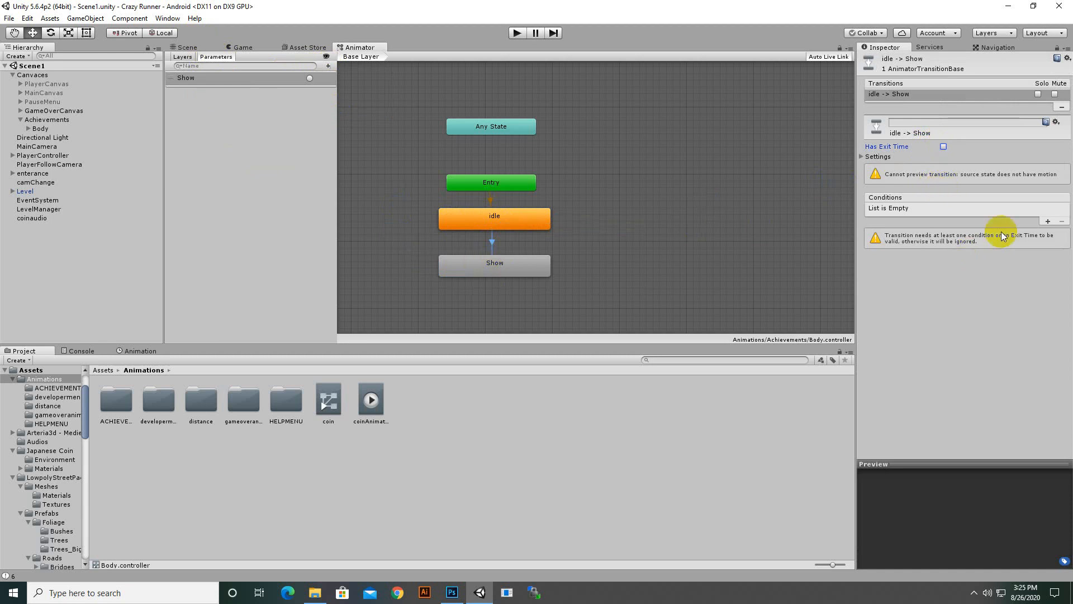
click(1047, 222)
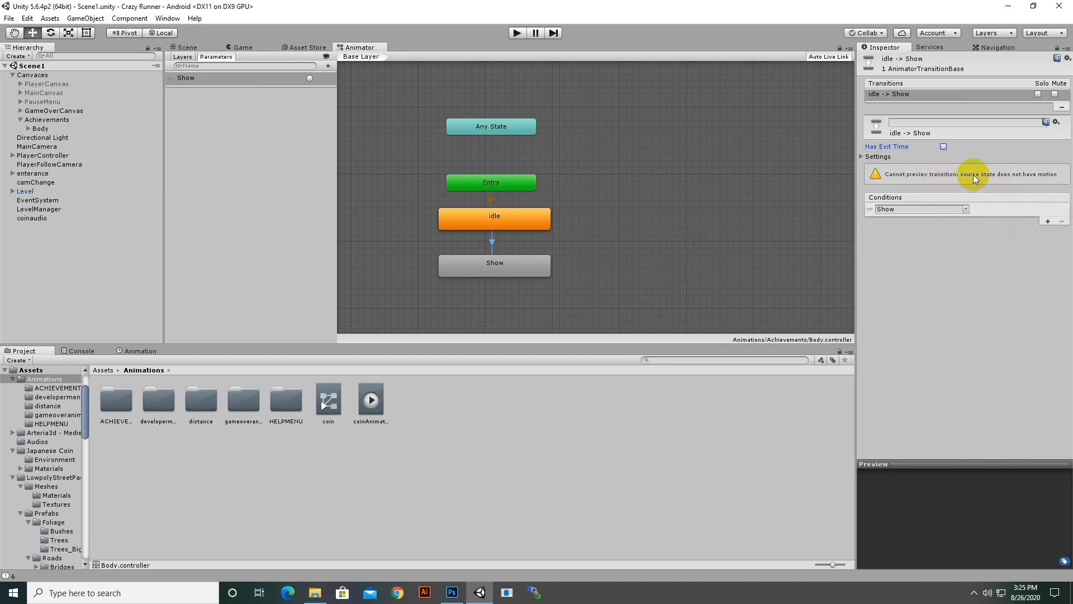
- Check the idle-to-Show transition settings, the motion assigned to each state, and the Show clip's properties
click(860, 157)
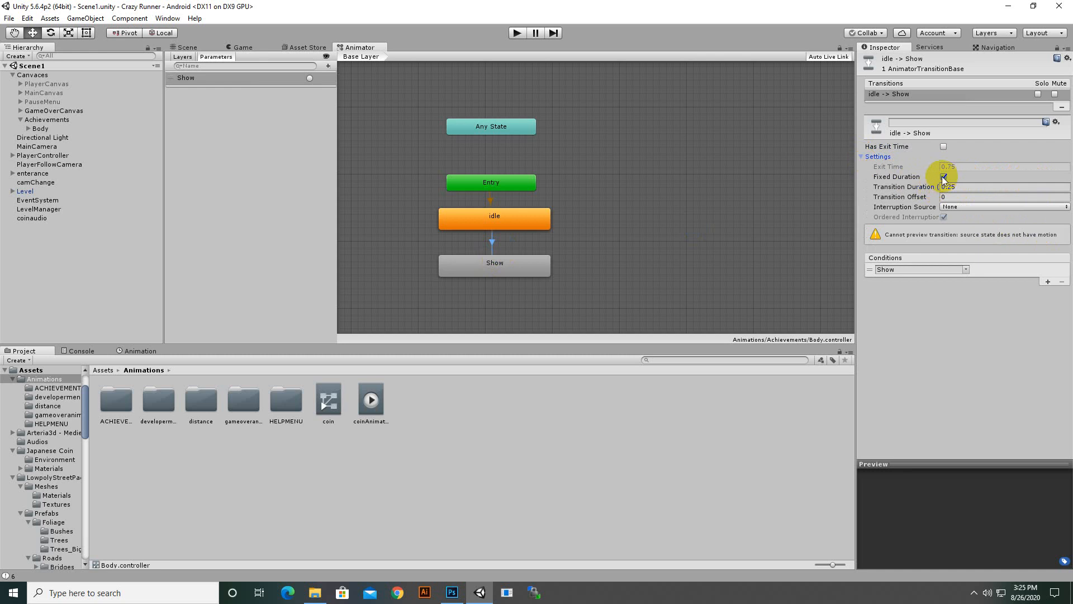
click(862, 156)
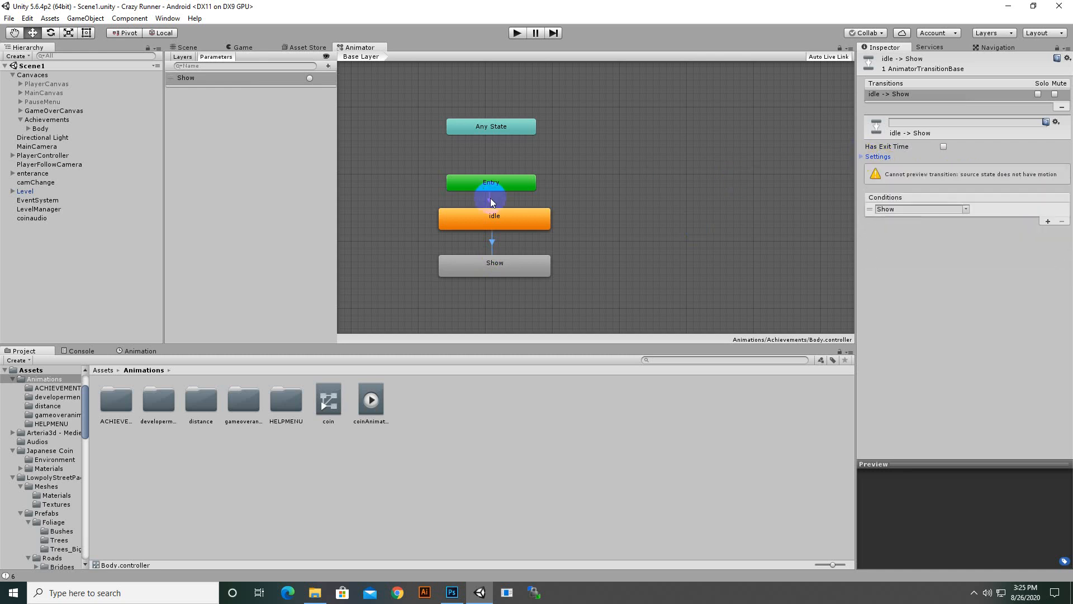
click(493, 229)
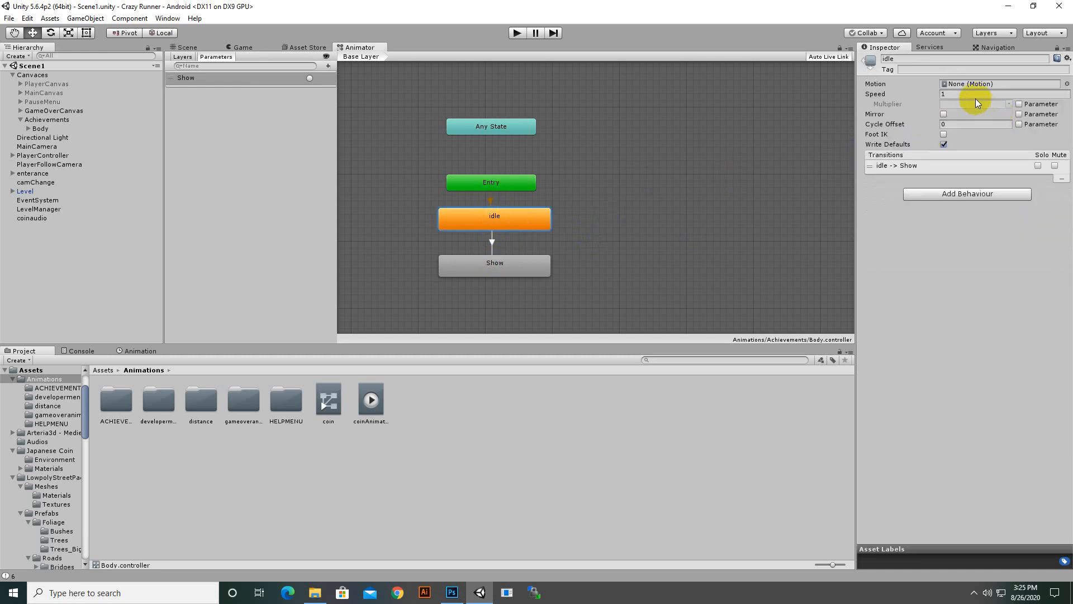
click(498, 263)
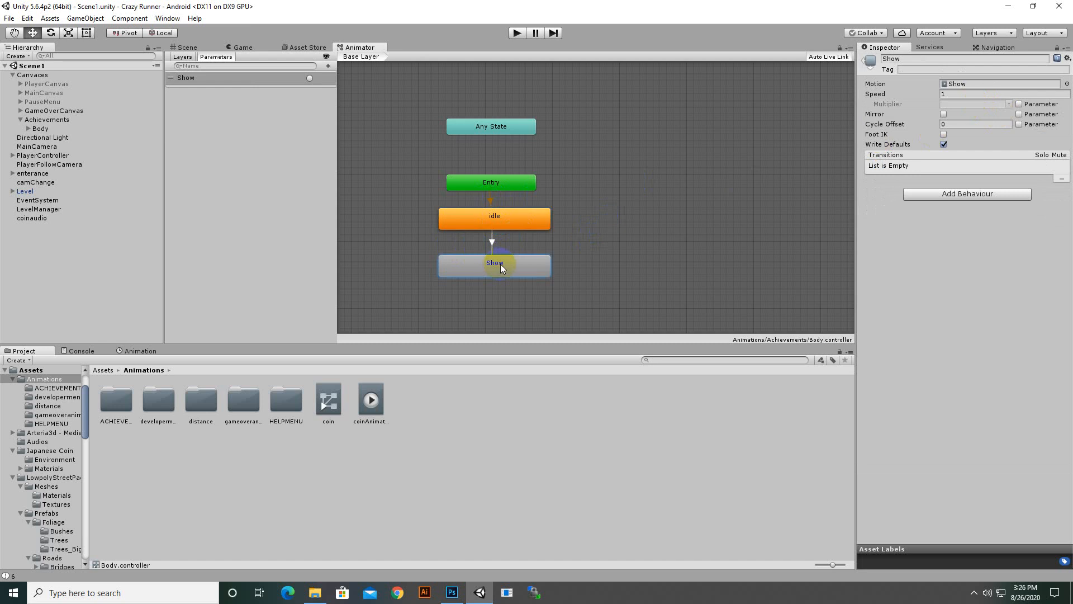
click(960, 83)
click(159, 400)
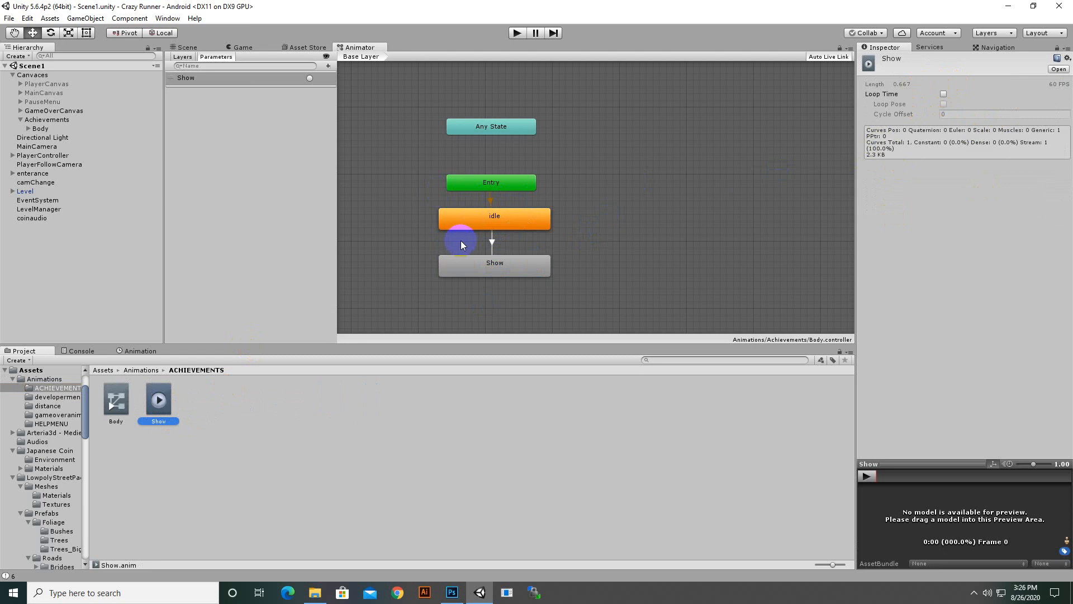
- Return to the Scene view and the top-level Assets folder
click(188, 50)
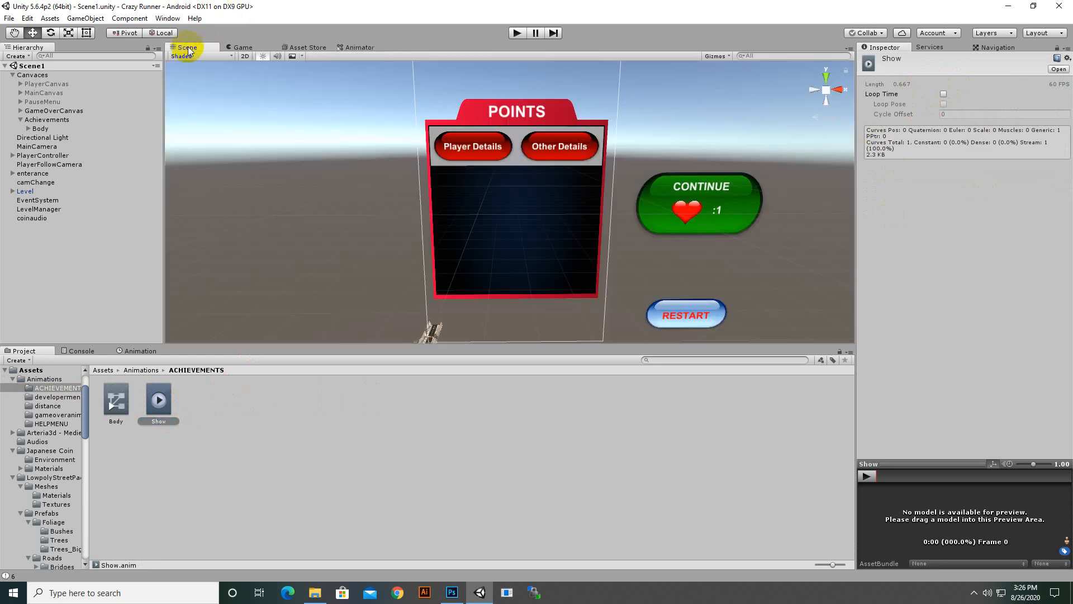
click(579, 207)
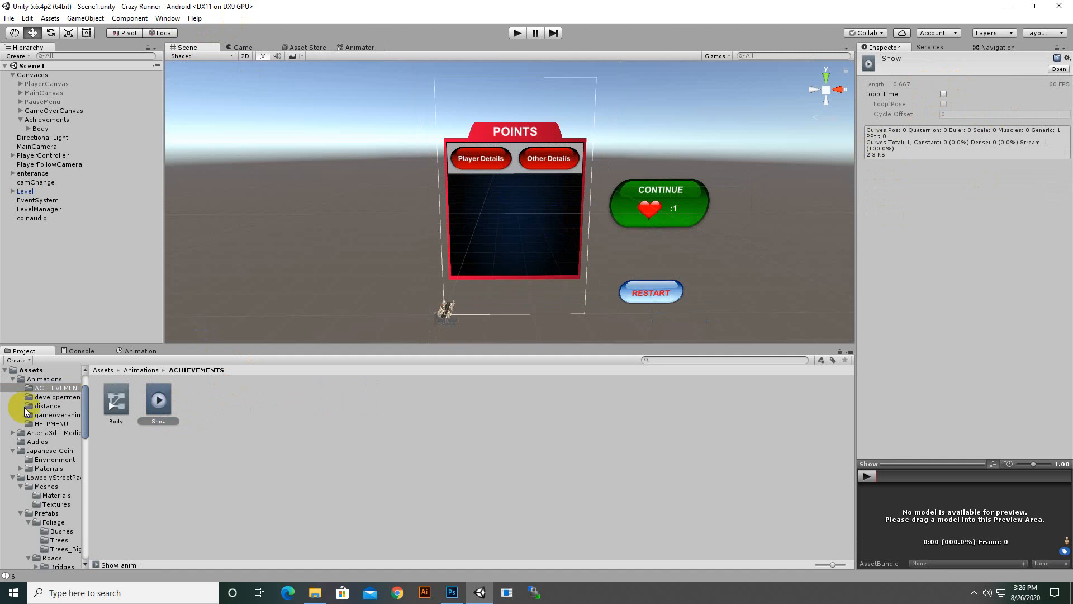
click(105, 371)
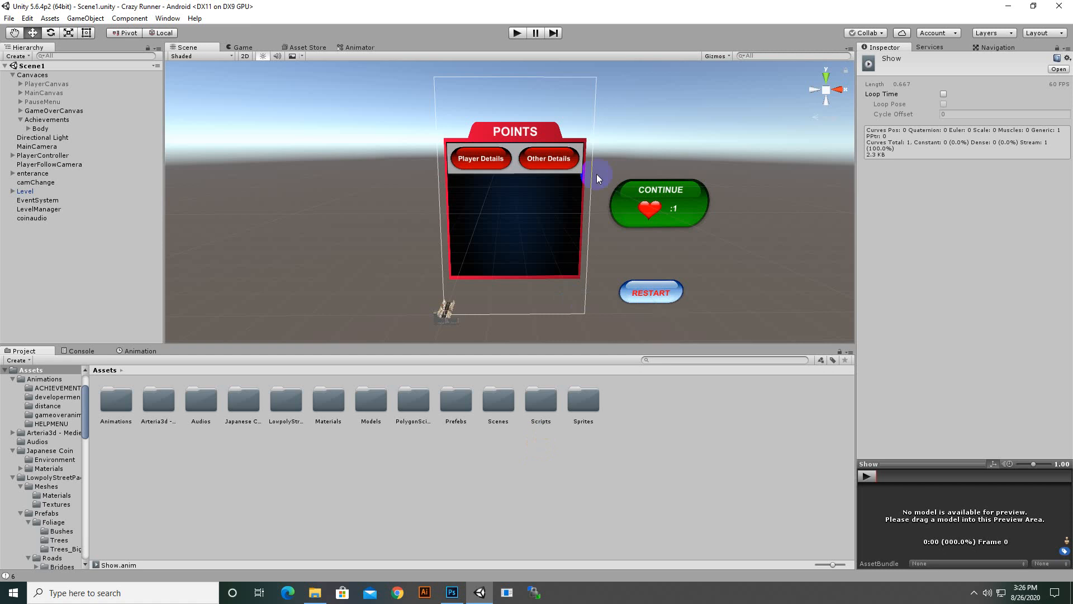
click(974, 592)
click(975, 549)
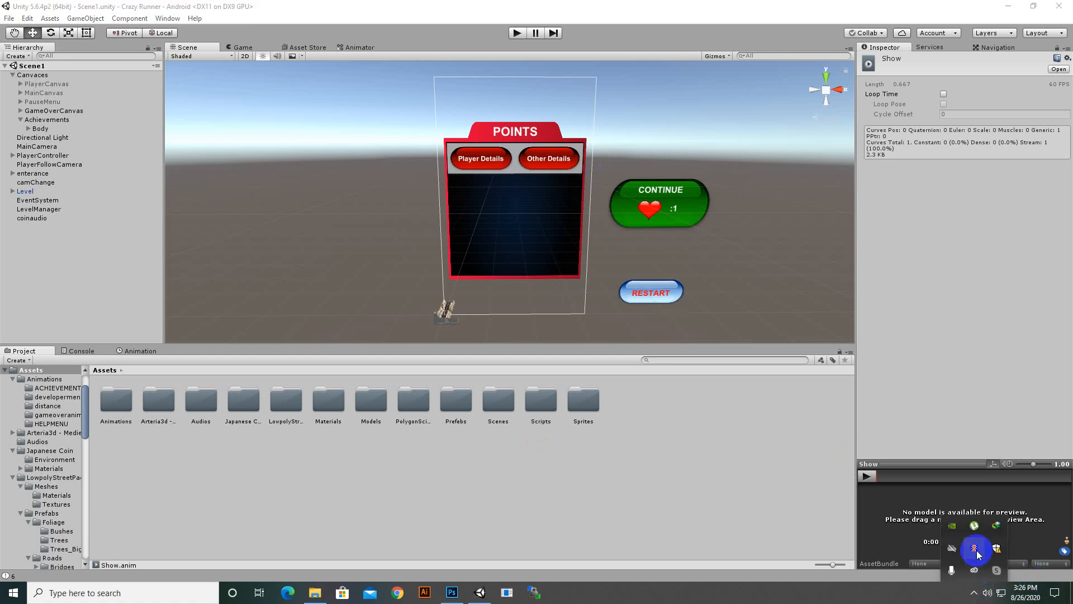